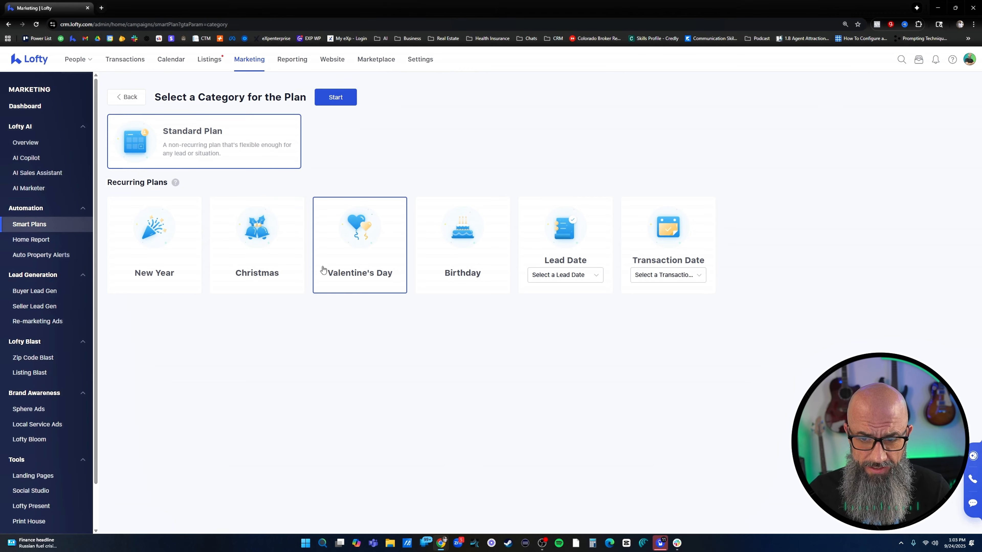
Review the date options offered for the Lead Date and Transaction Date recurring plans
left_click(579, 276)
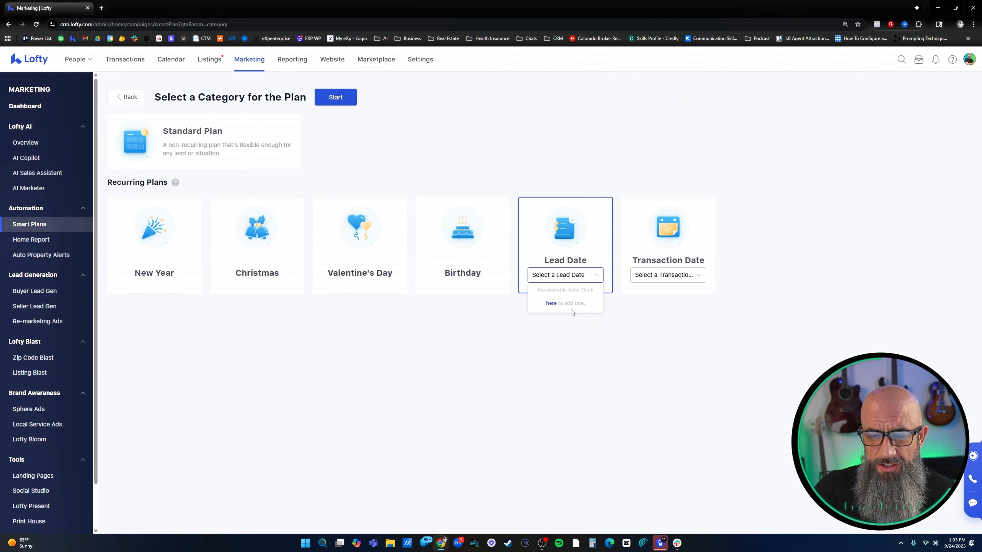
left_click(668, 275)
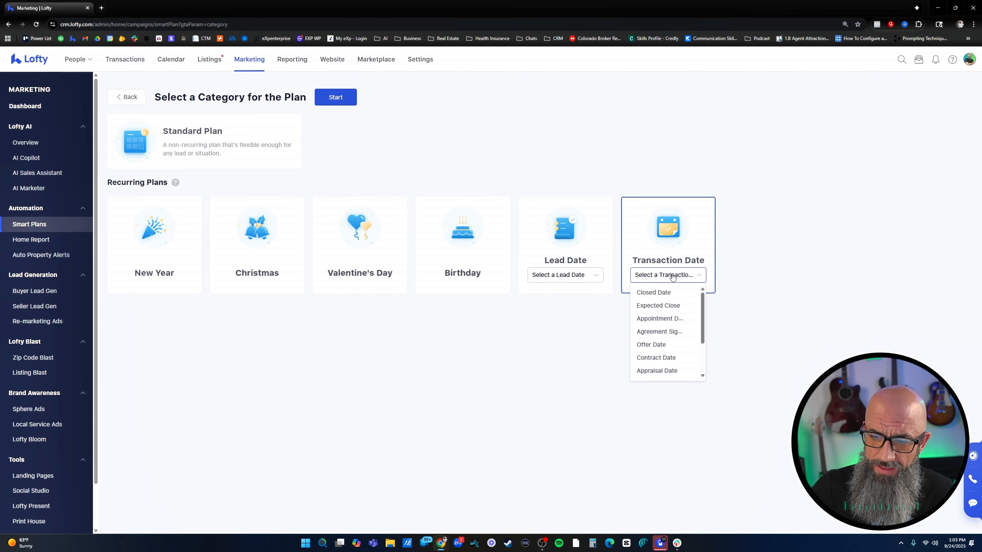
scroll(657, 340, "down", 3)
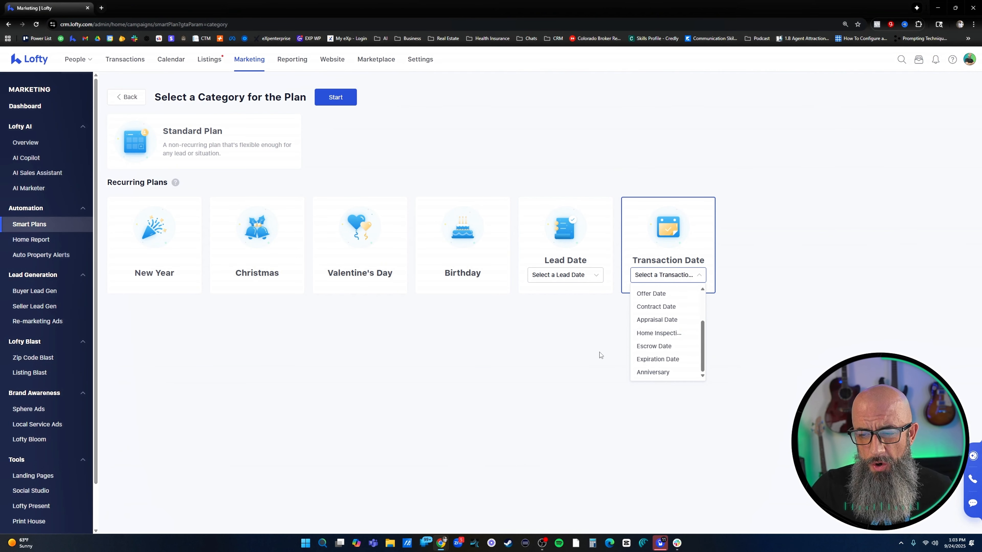
left_click(601, 333)
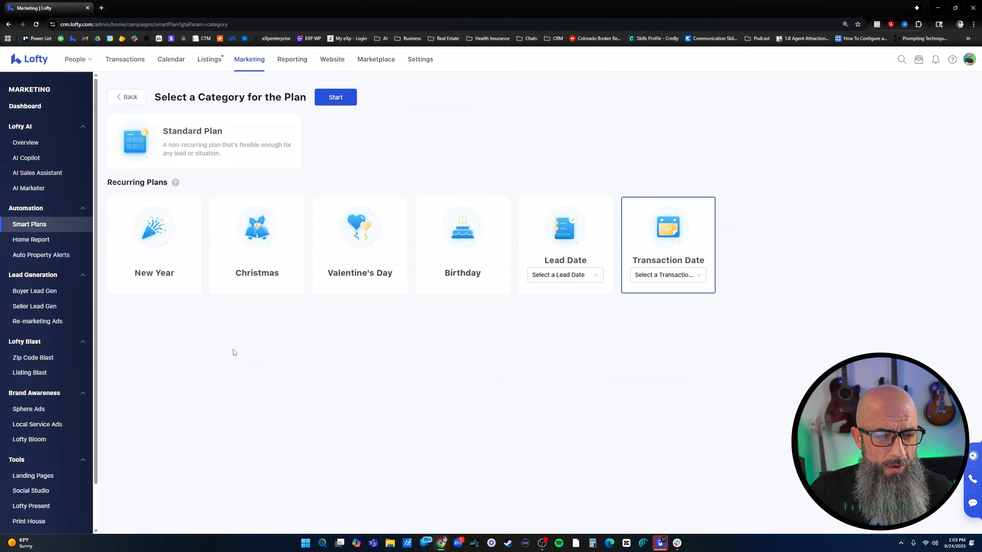
Start a recurring New Year smart plan and name it "New Years 2026"
left_click(162, 250)
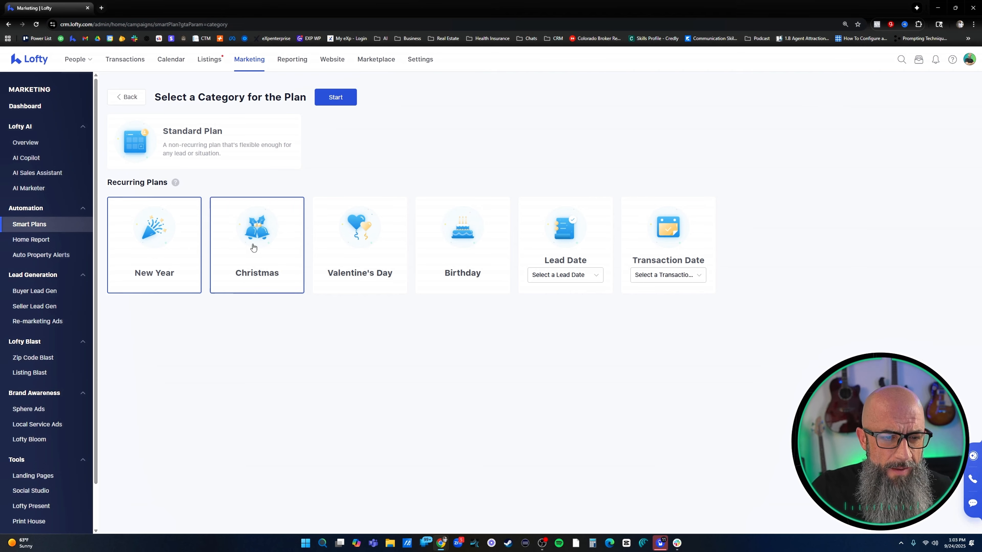
left_click(348, 101)
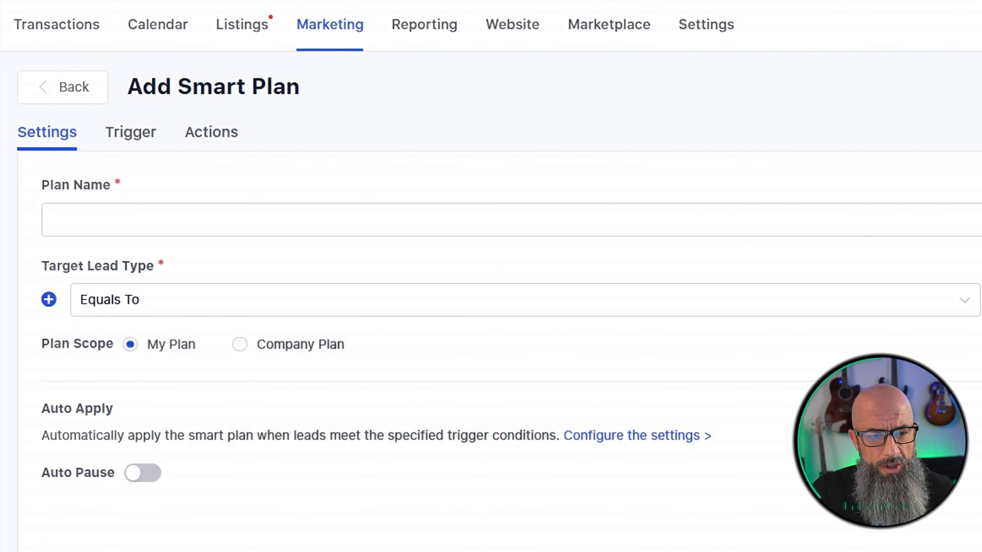
left_click(258, 226)
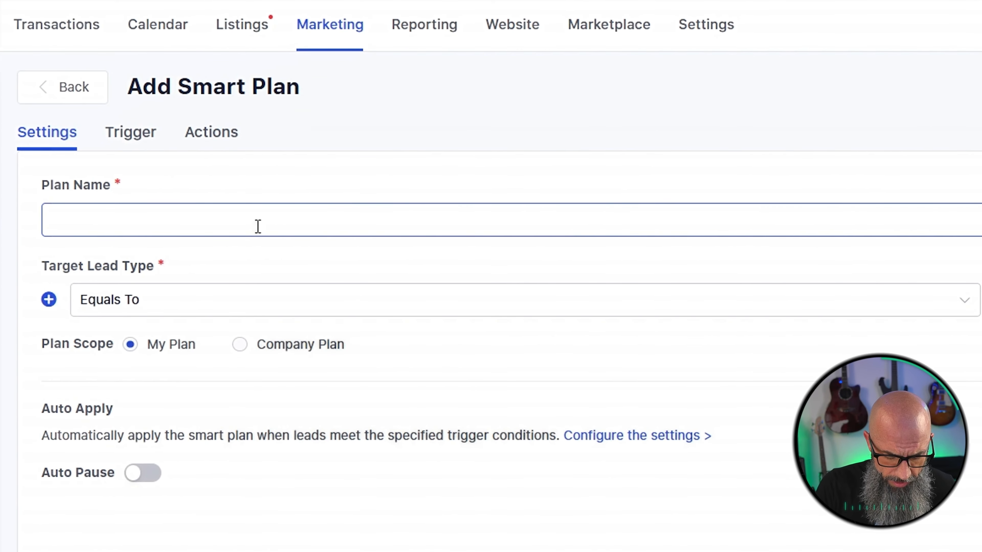
type("New Years 2")
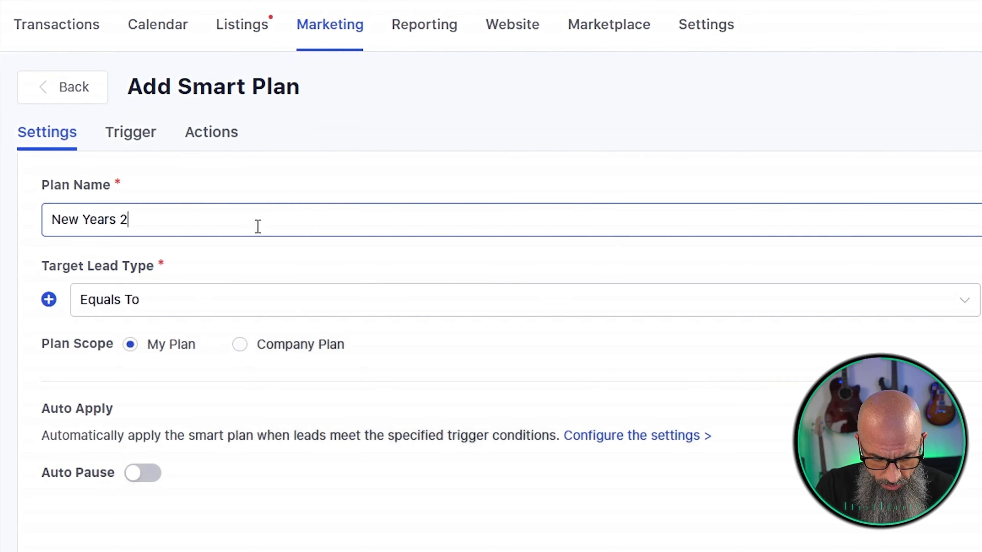
type("026")
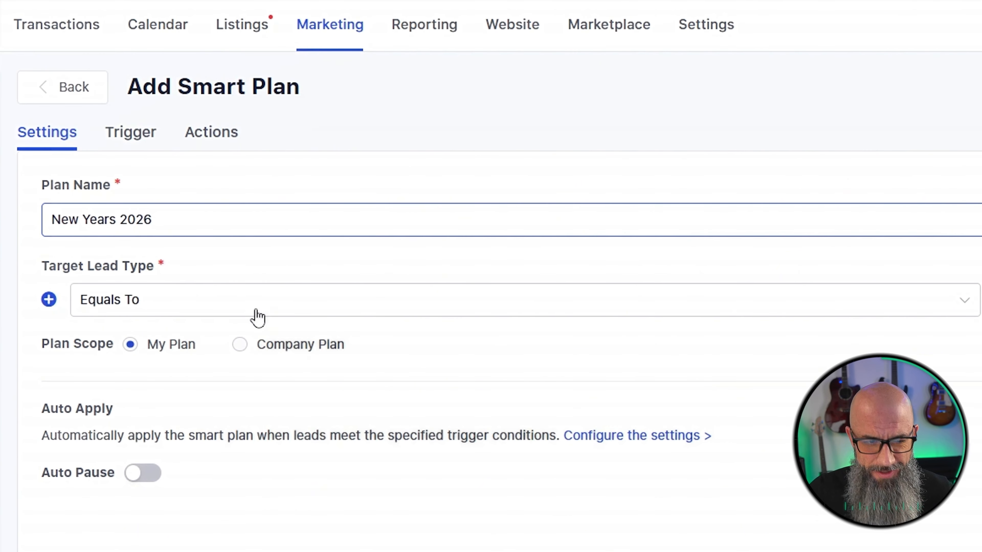
Set the target lead type to include one of Buyer, Seller, Renter, Investor, Homeowner, Landlord, Other and Agent
left_click(274, 319)
left_click(145, 368)
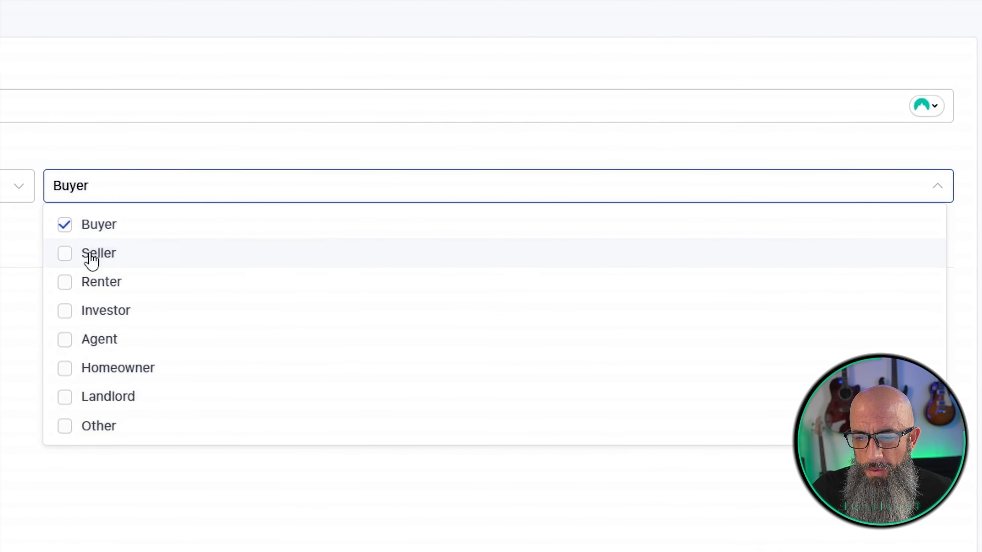
left_click(92, 256)
left_click(91, 286)
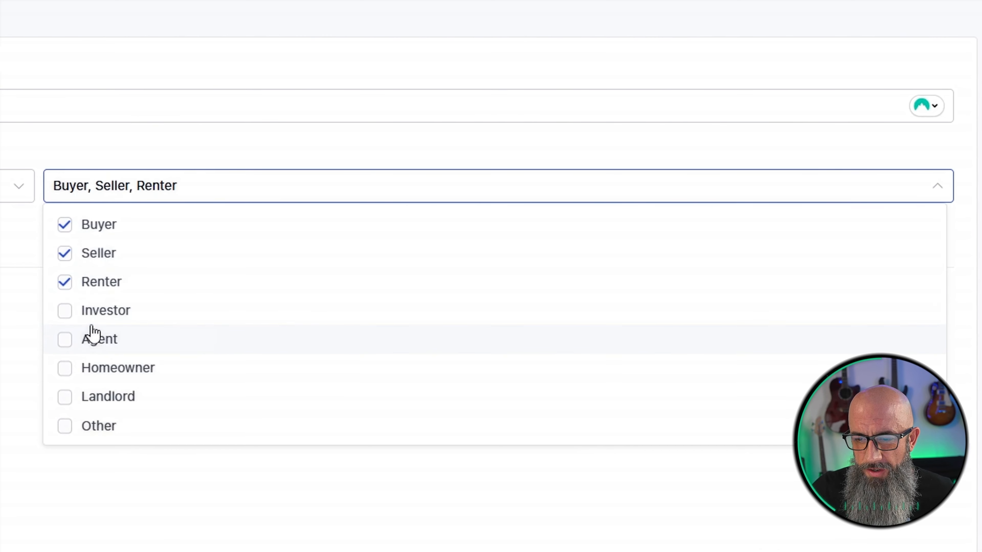
left_click(91, 314)
left_click(99, 370)
left_click(100, 398)
left_click(100, 426)
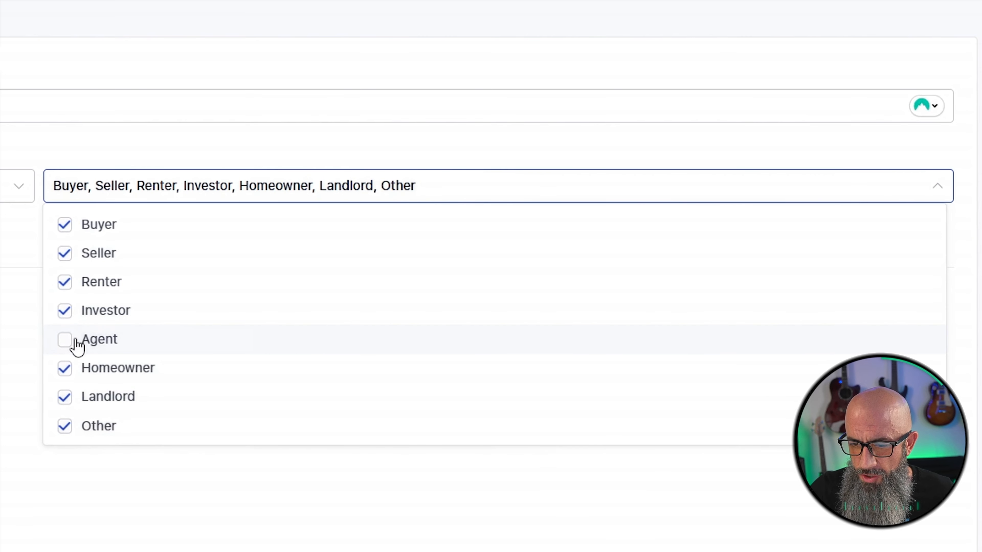
left_click(93, 340)
left_click(4, 364)
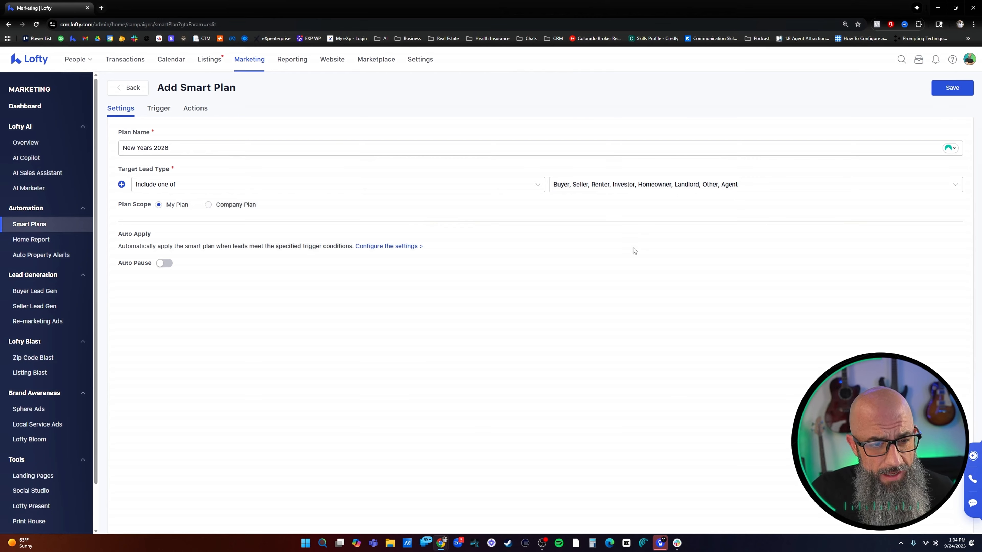
Edit the plan's specific-date trigger to use New Year and end after 1 cycle, and save it
left_click(159, 108)
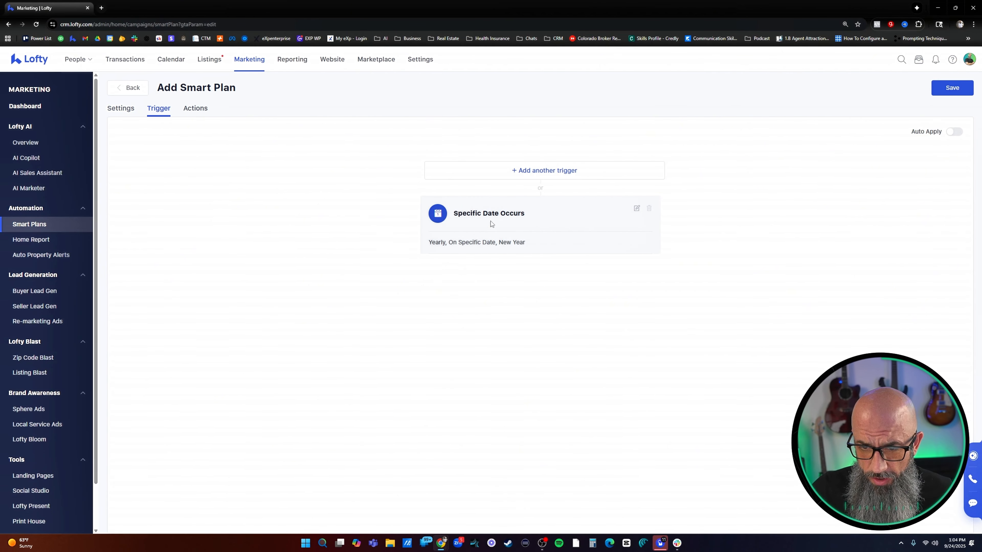
left_click(637, 210)
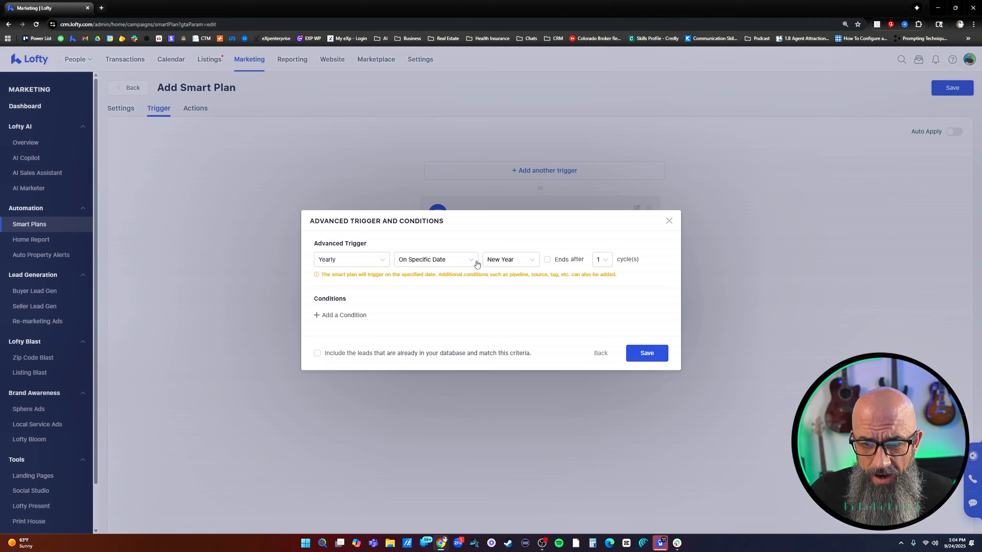
left_click(533, 262)
scroll(506, 301, "down", 3)
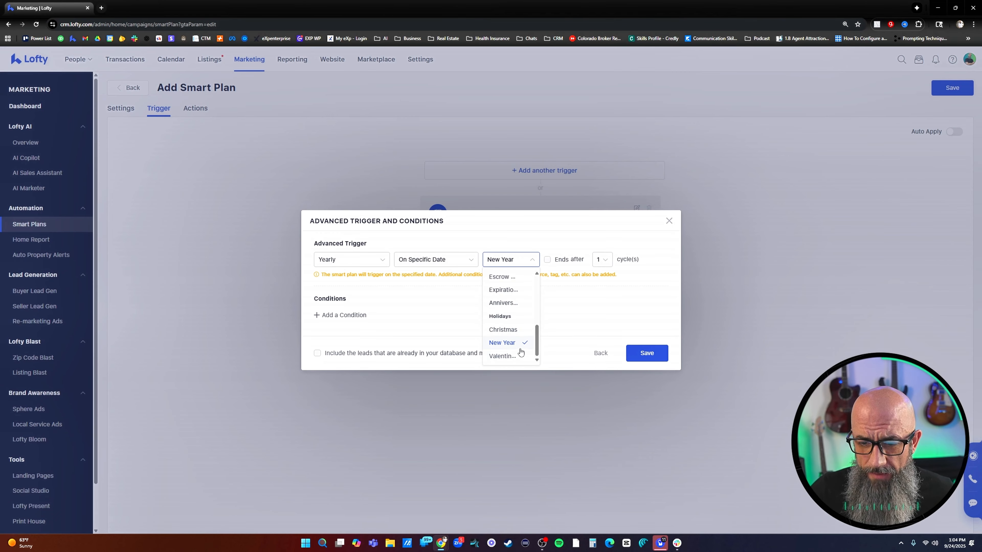
scroll(515, 321, "up", 3)
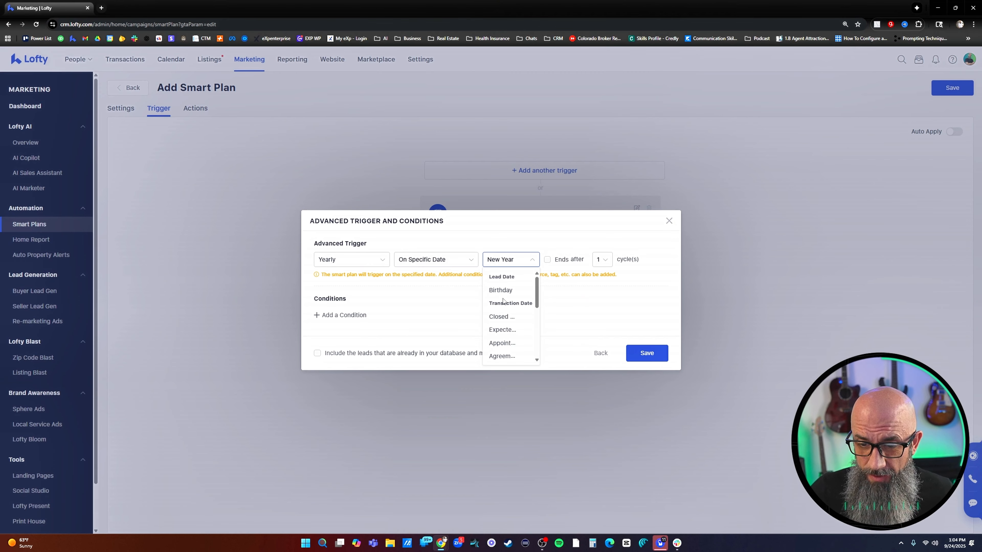
scroll(509, 298, "down", 5)
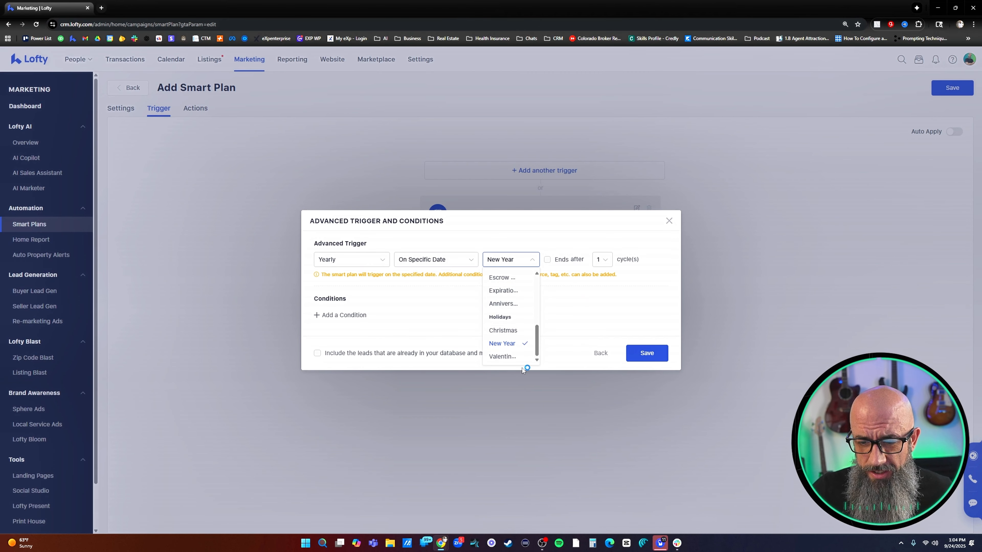
left_click(507, 343)
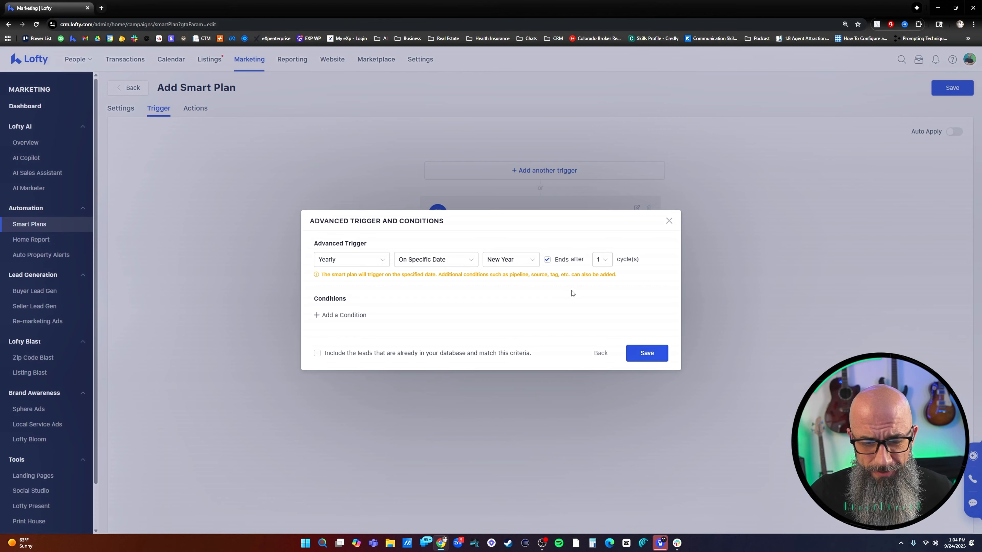
left_click(648, 355)
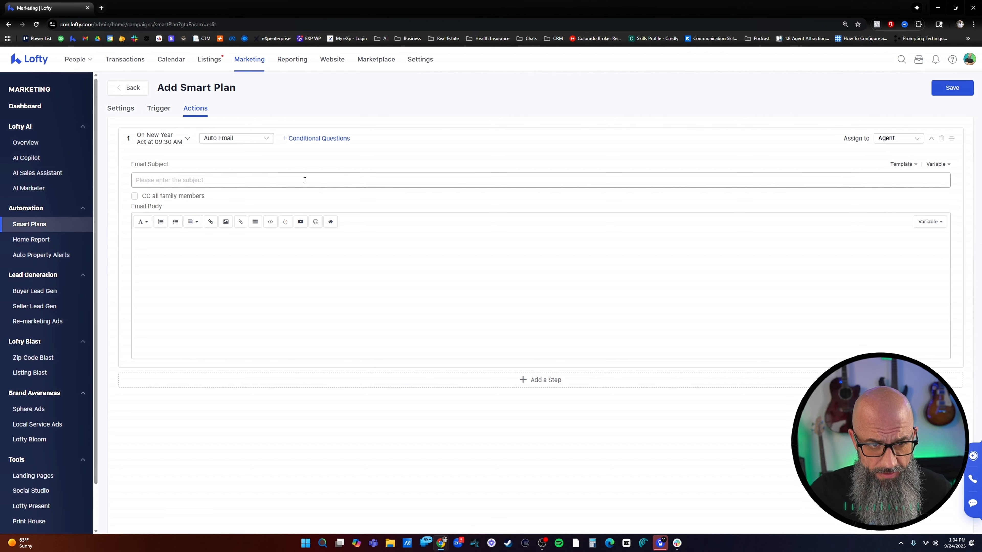
Make the plan's first action a Postcard that runs 10 days before New Year
left_click(256, 140)
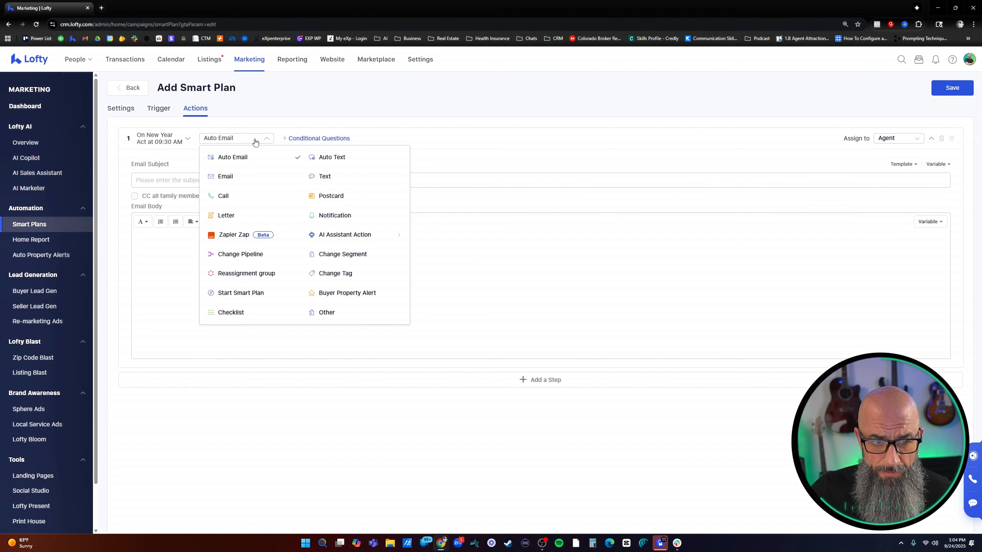
left_click(328, 196)
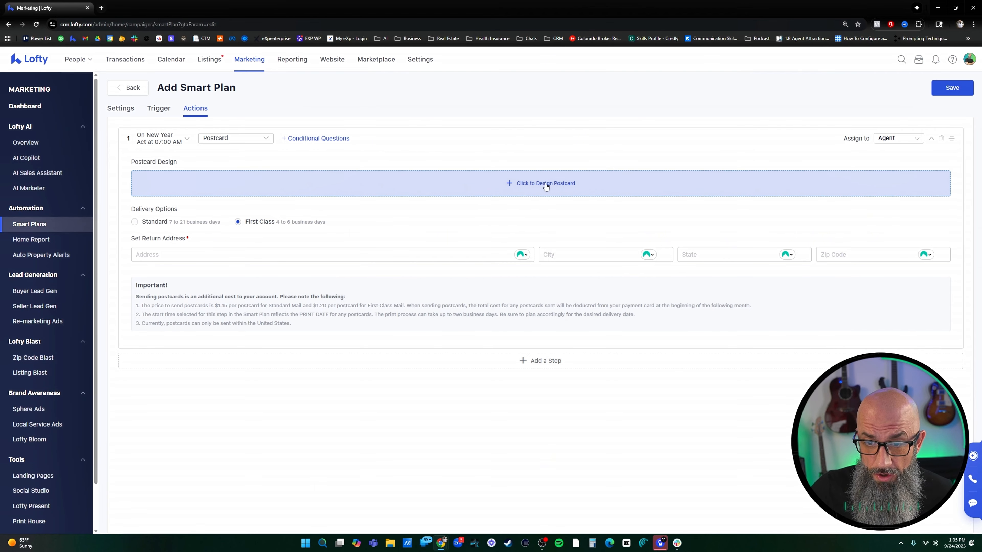
left_click(178, 139)
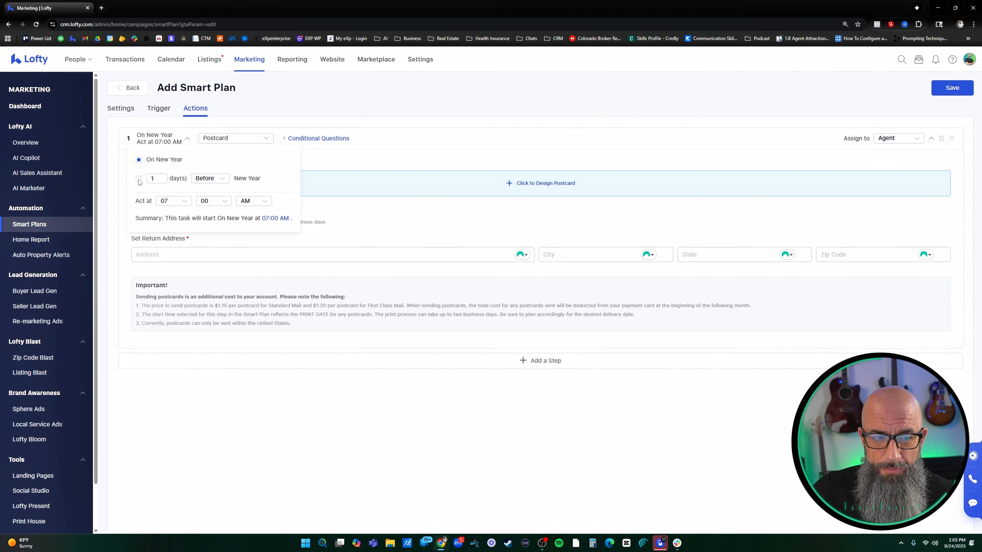
left_click(147, 177)
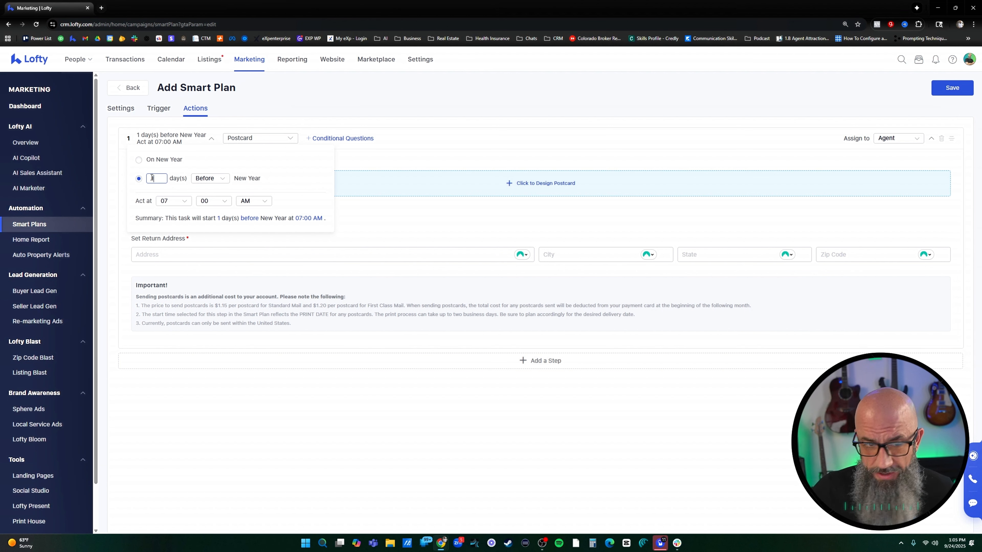
type("10")
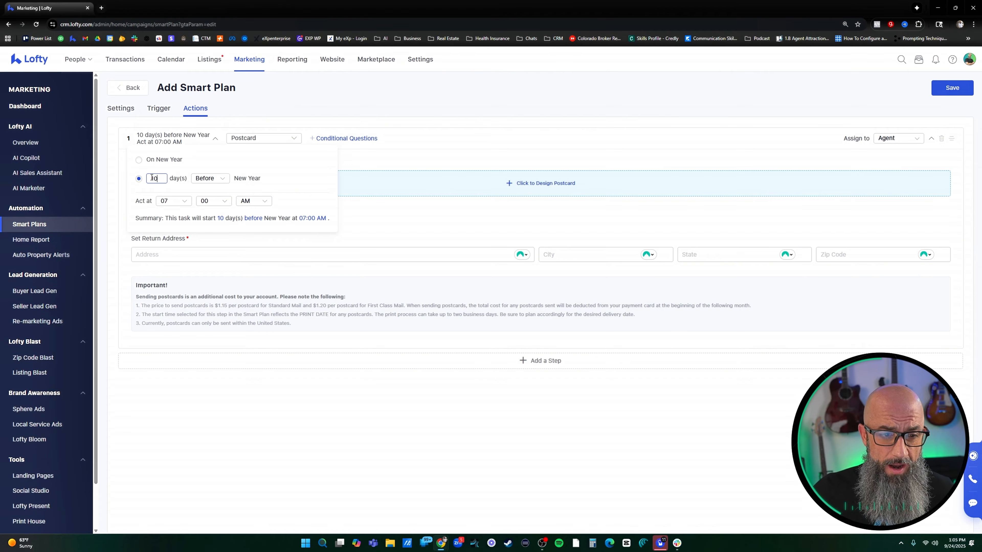
left_click(397, 228)
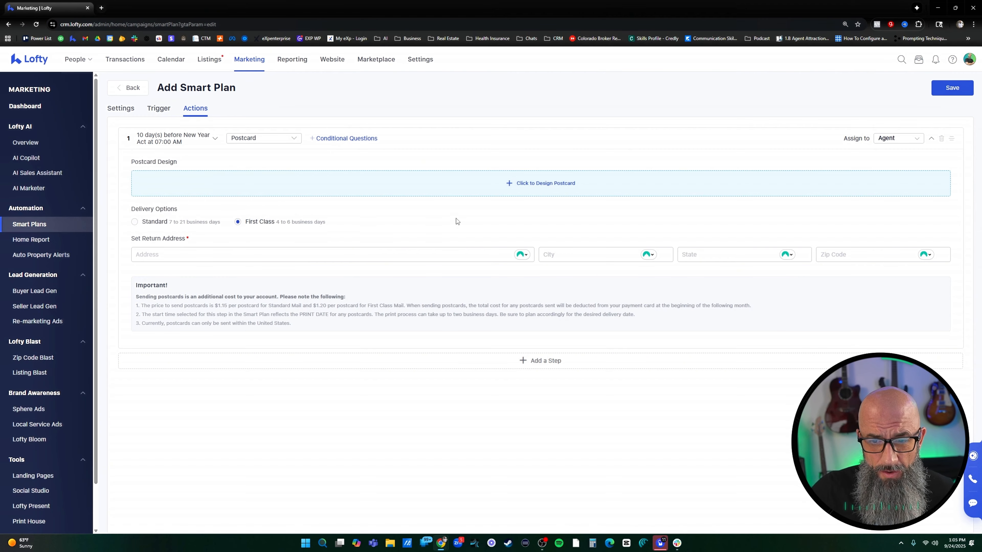
Select the "Cheers to the New Year" design from the New Year postcard templates and preview both of its sides
left_click(533, 184)
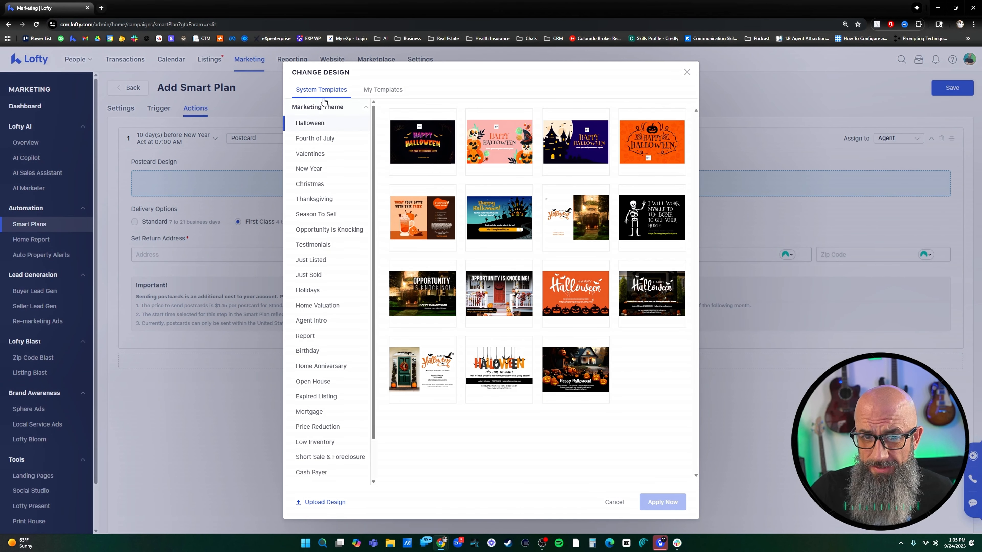
left_click(315, 171)
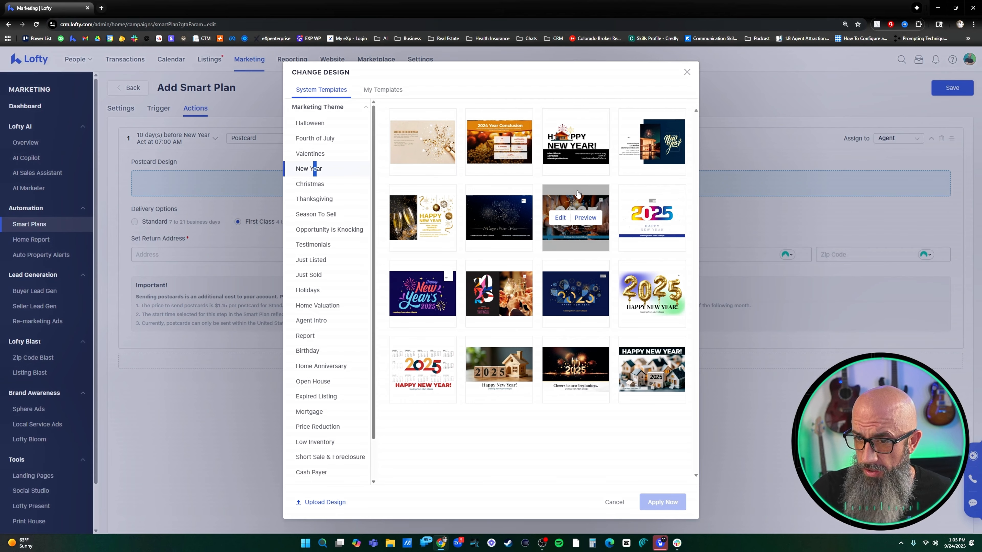
left_click(440, 143)
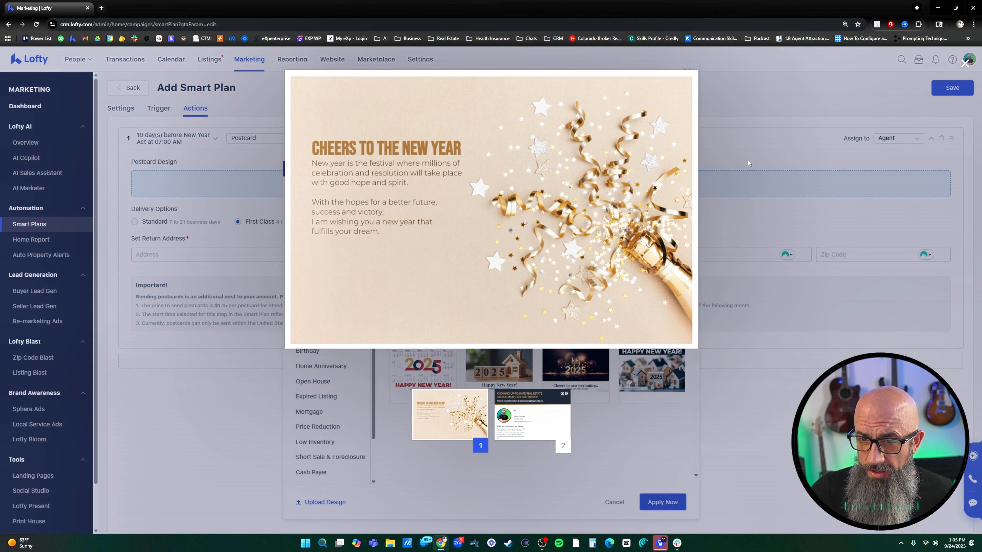
left_click(508, 416)
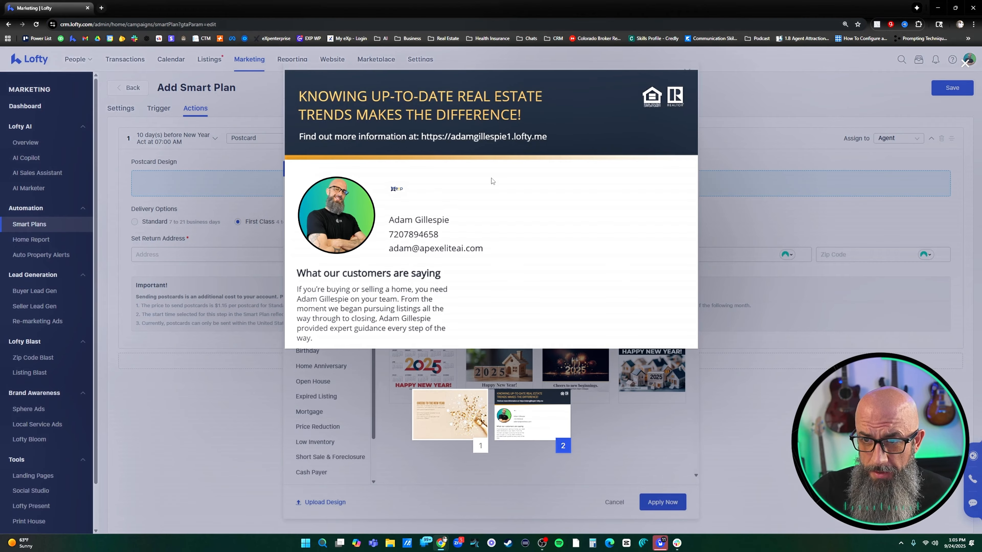
left_click(465, 416)
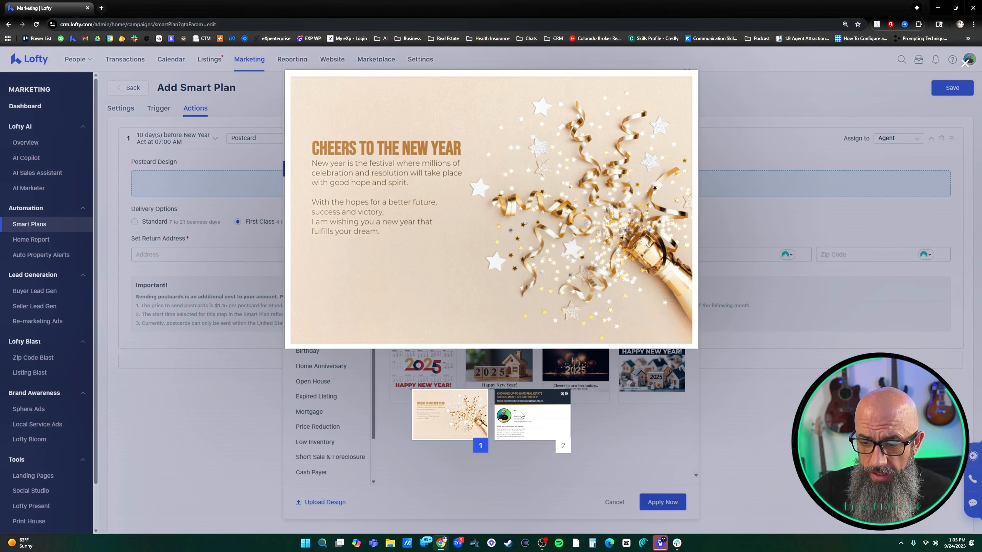
left_click(965, 64)
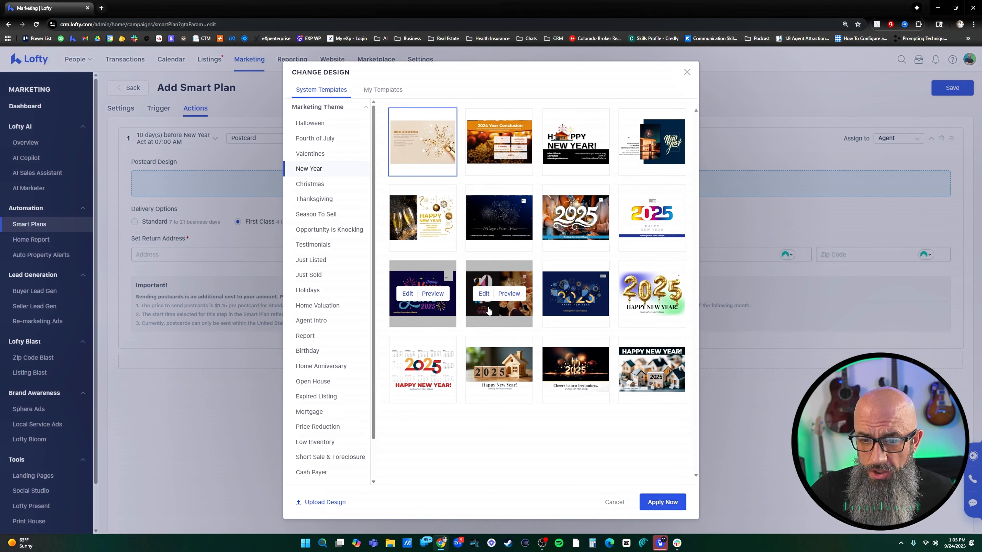
Check the postcard designs under My Templates, including images uploaded via email, and return to the system's New Year templates
mouse_move(652, 301)
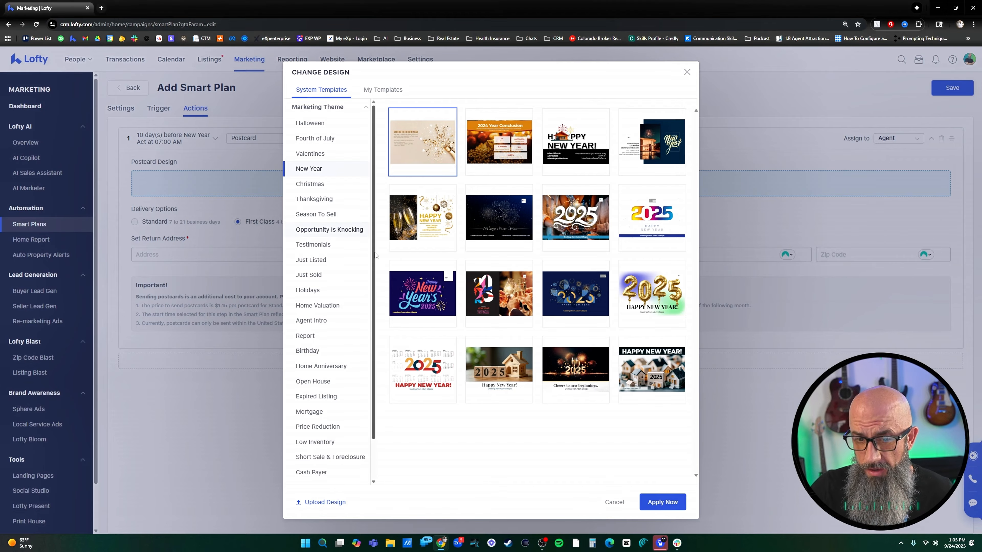
left_click(382, 89)
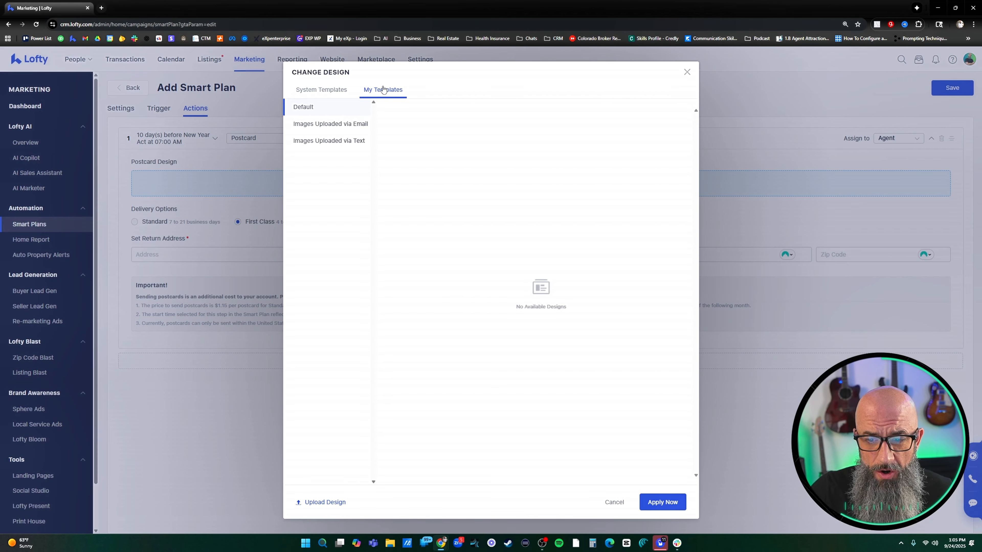
left_click(336, 123)
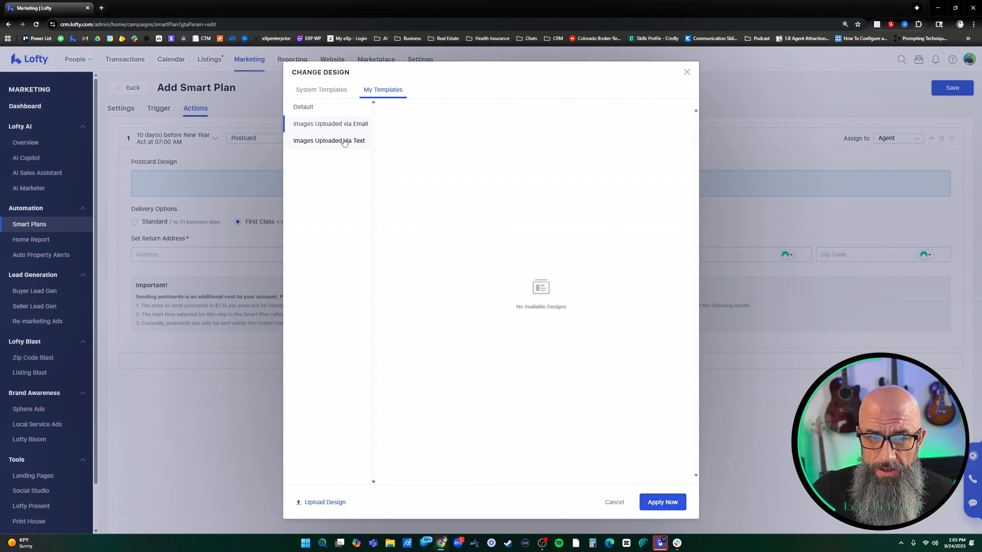
left_click(322, 89)
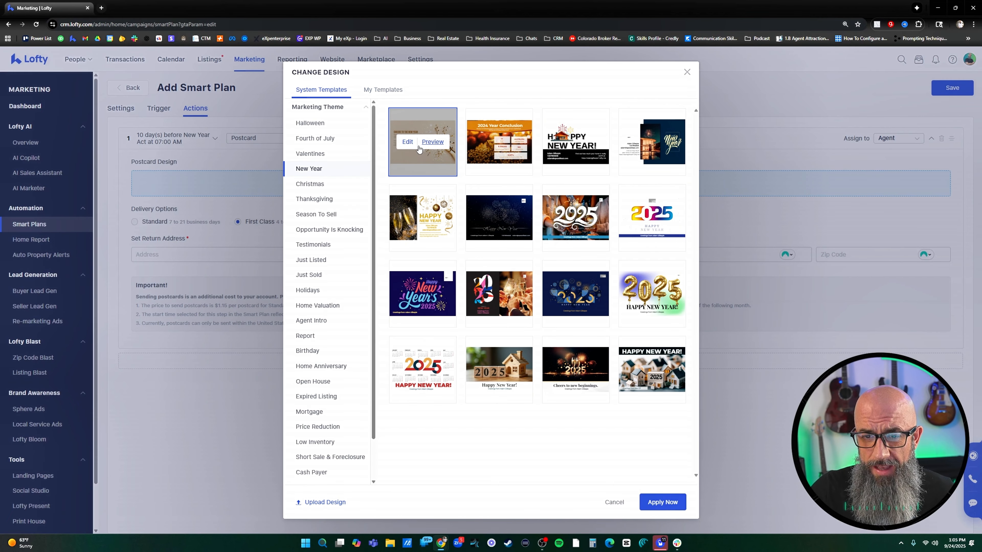
Open the "Cheers to the New Year" postcard for editing and delete the front page's background image, headline and body text
left_click(408, 142)
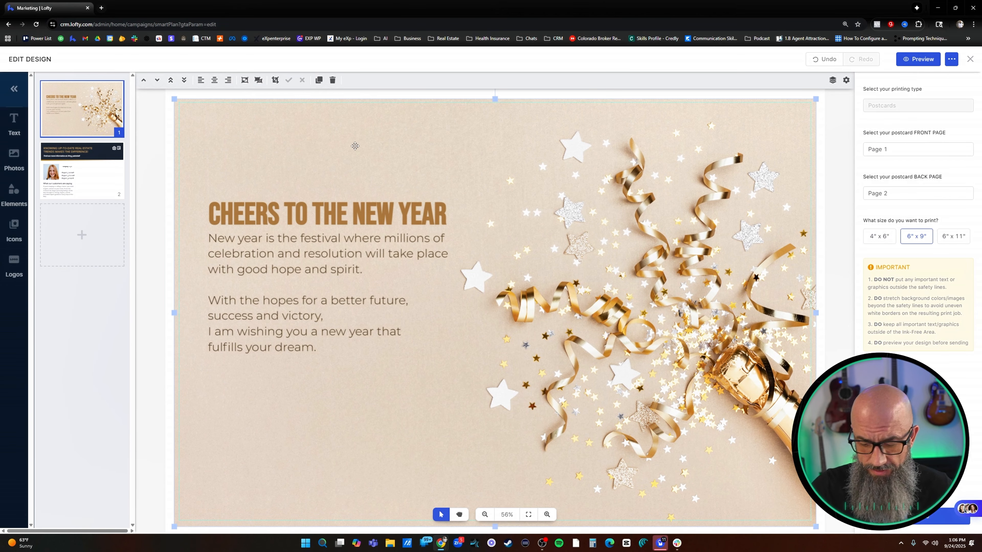
key("Delete")
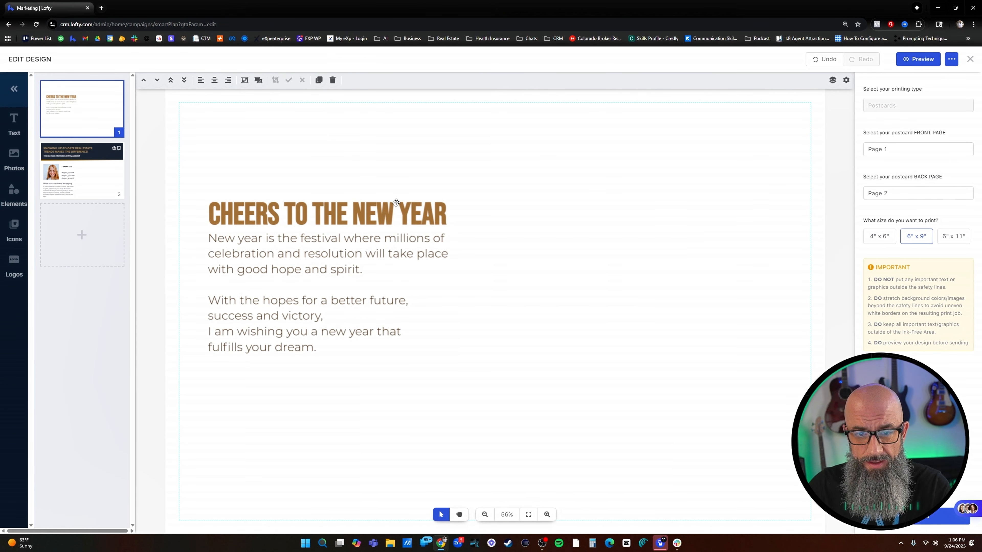
left_click(396, 209)
key("Delete")
left_click(379, 239)
key("Delete")
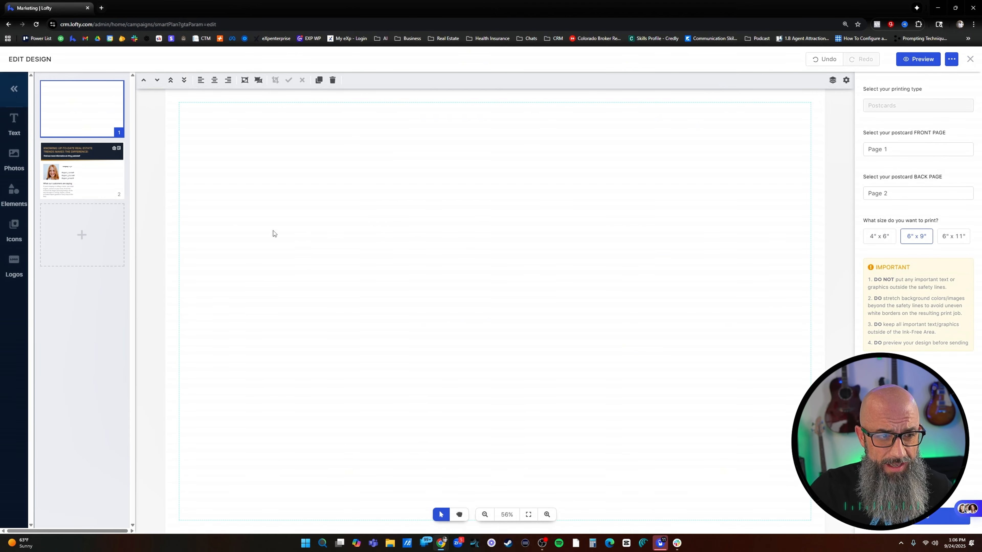
Review the design editor's photo, text, element, icon and logo options, and leave the postcard design without applying it
left_click(14, 158)
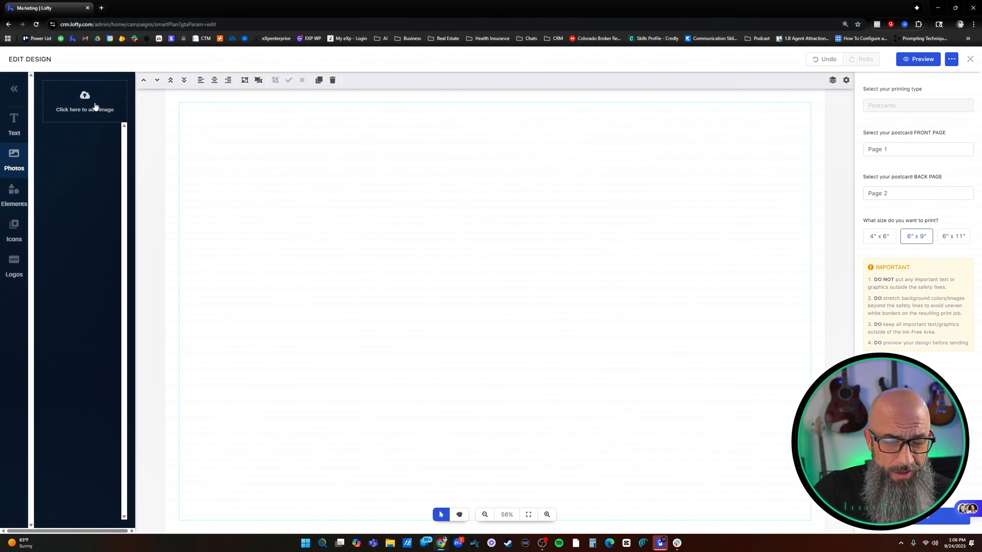
left_click(19, 127)
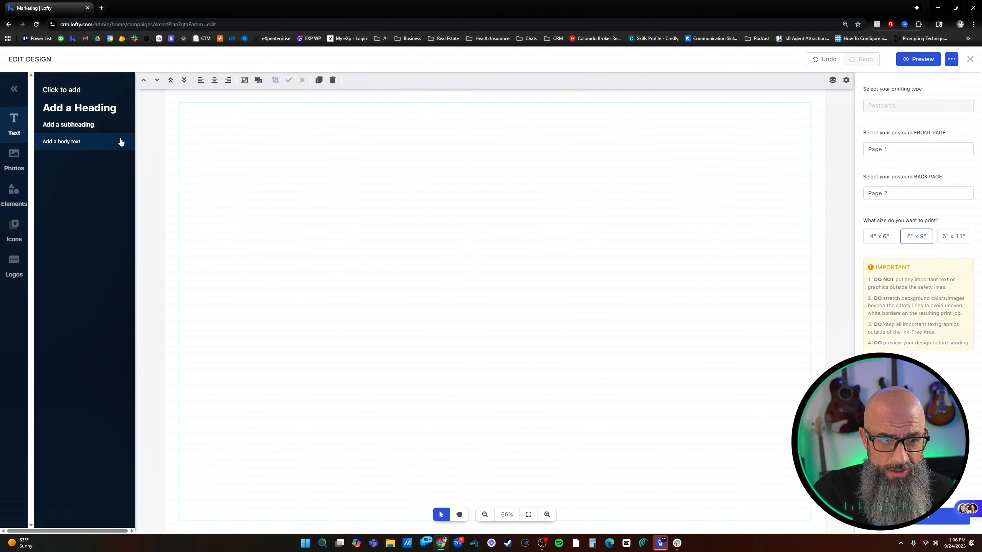
left_click(18, 203)
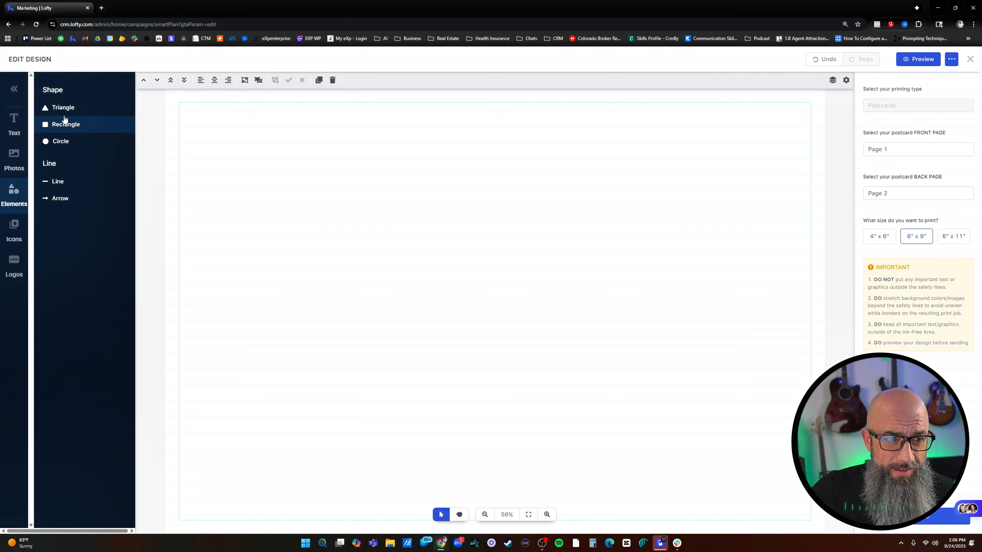
left_click(14, 232)
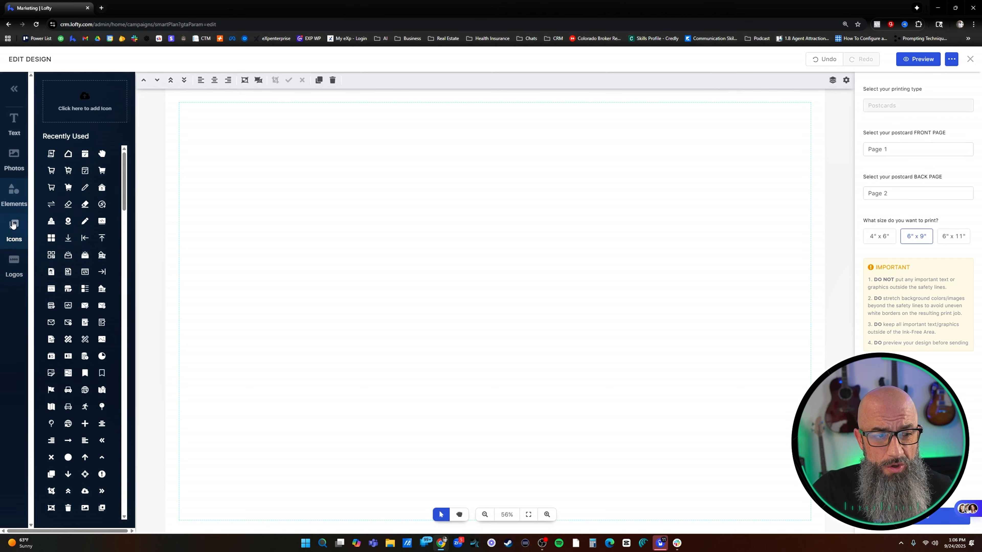
left_click(20, 254)
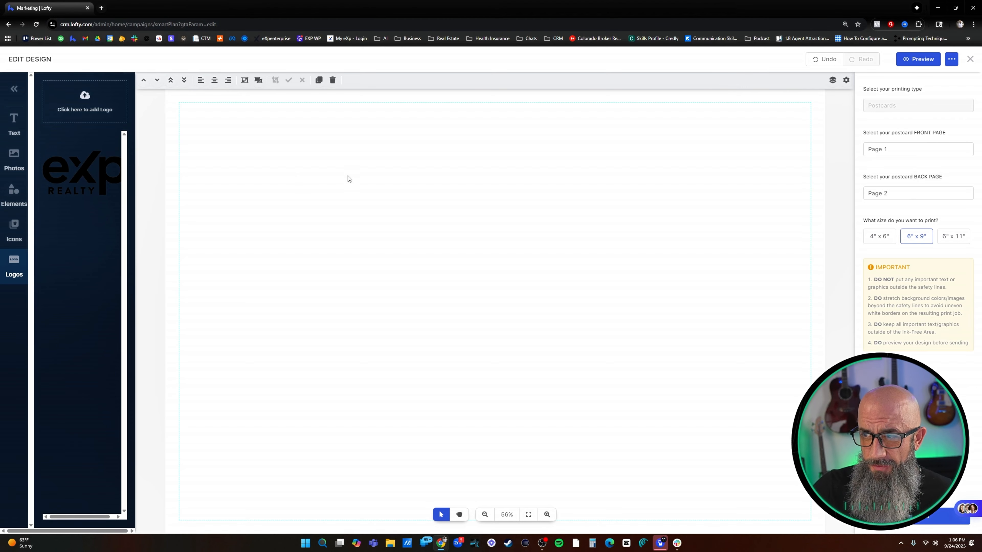
left_click(970, 59)
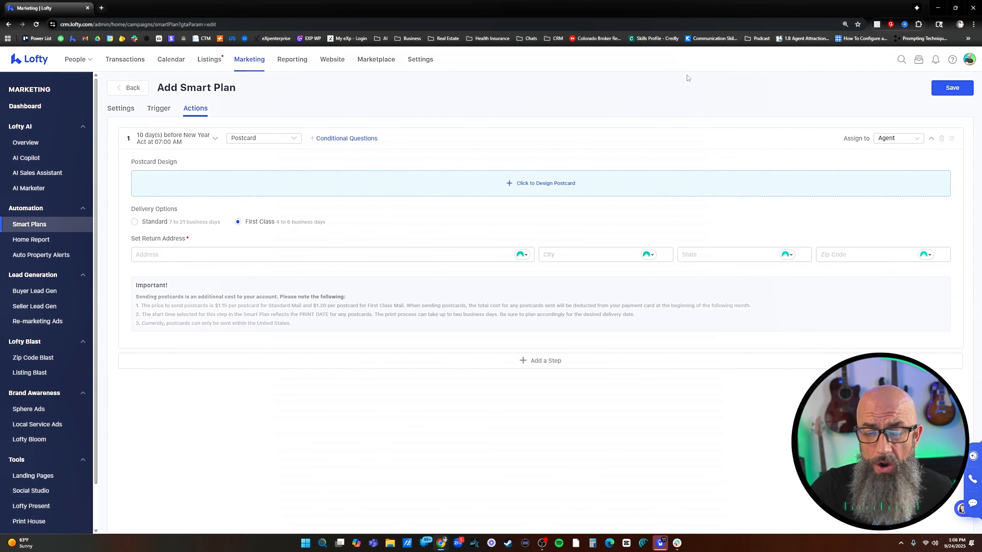
left_click(687, 72)
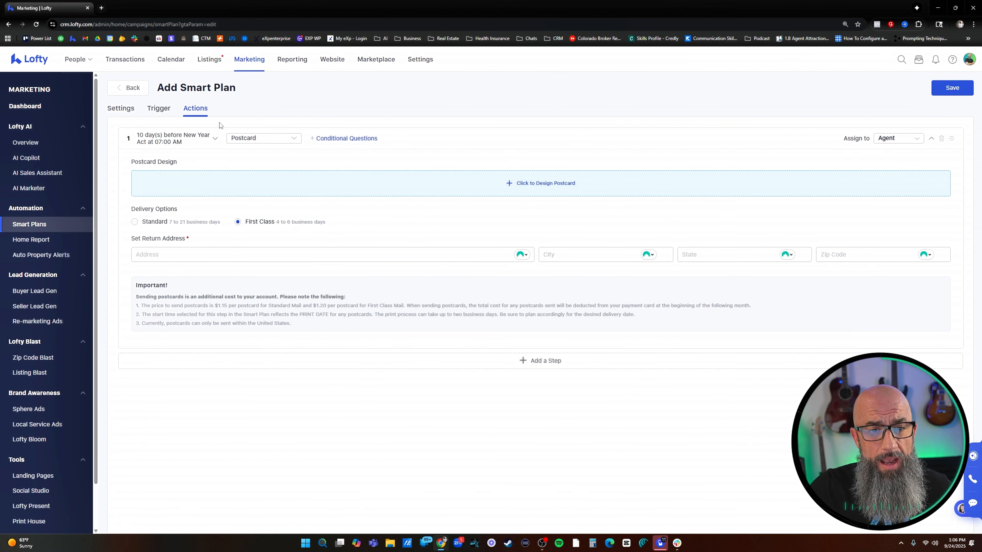
Change the plan's first action from Postcard to Auto Email
left_click(265, 139)
left_click(281, 159)
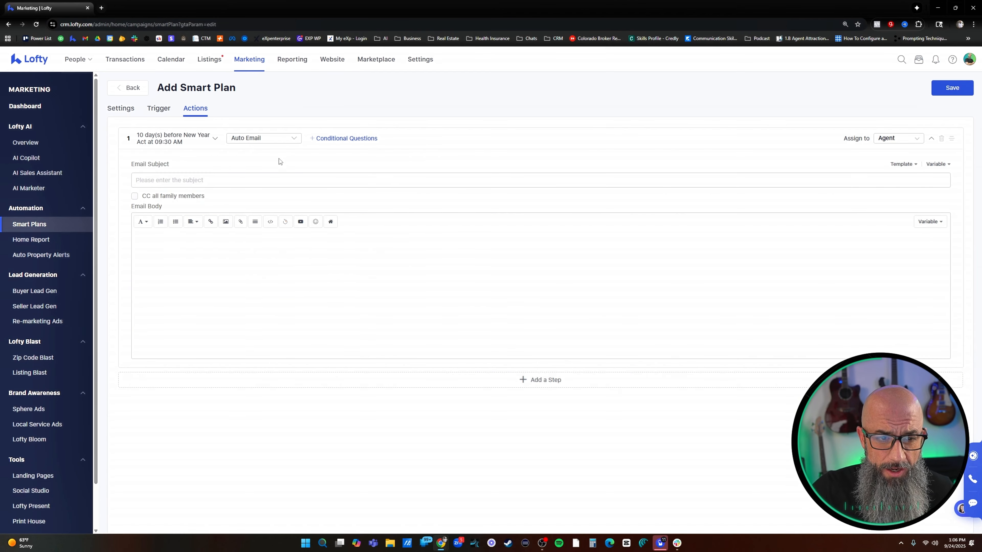
left_click(247, 179)
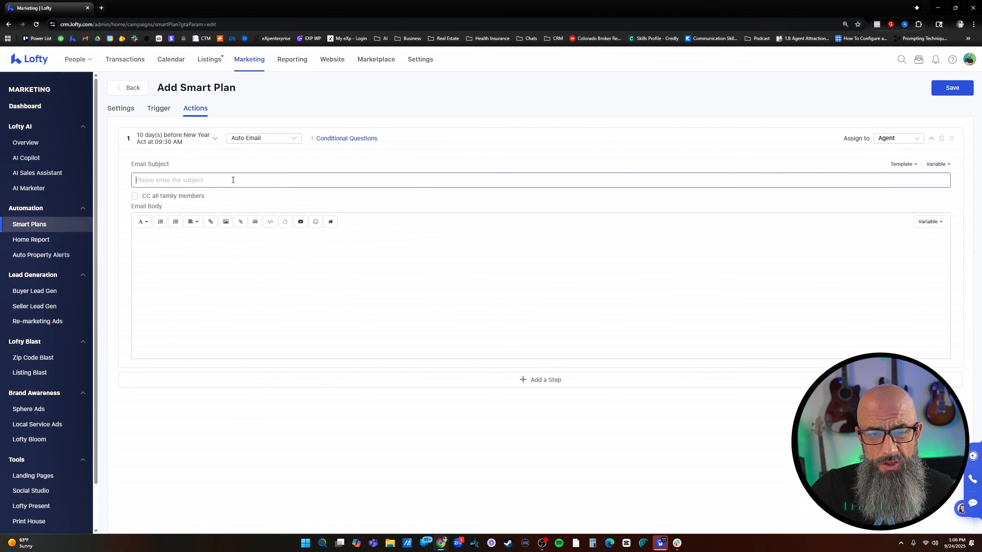
left_click(298, 261)
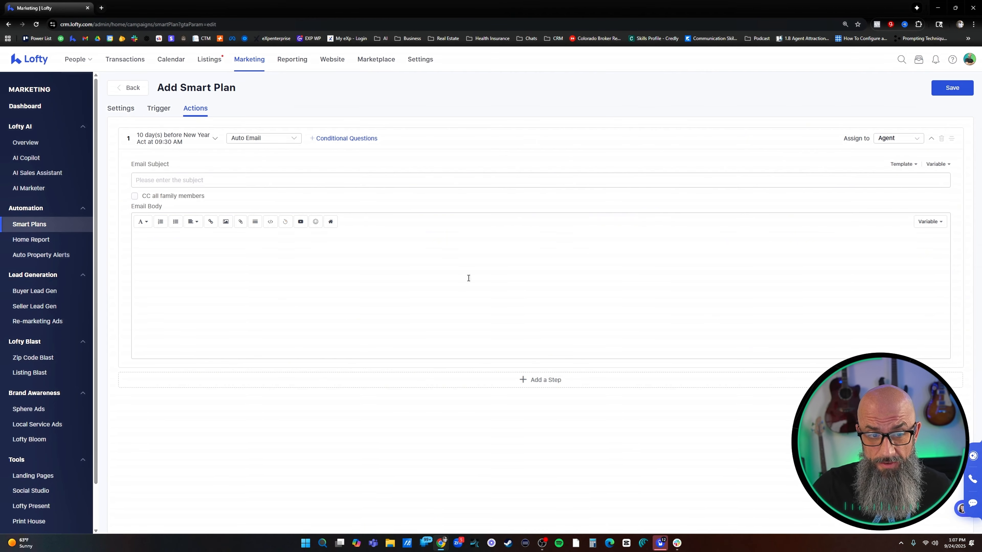
Browse the email templates shared with the account, preview "Holiday Template #2", and return to the email action
left_click(898, 164)
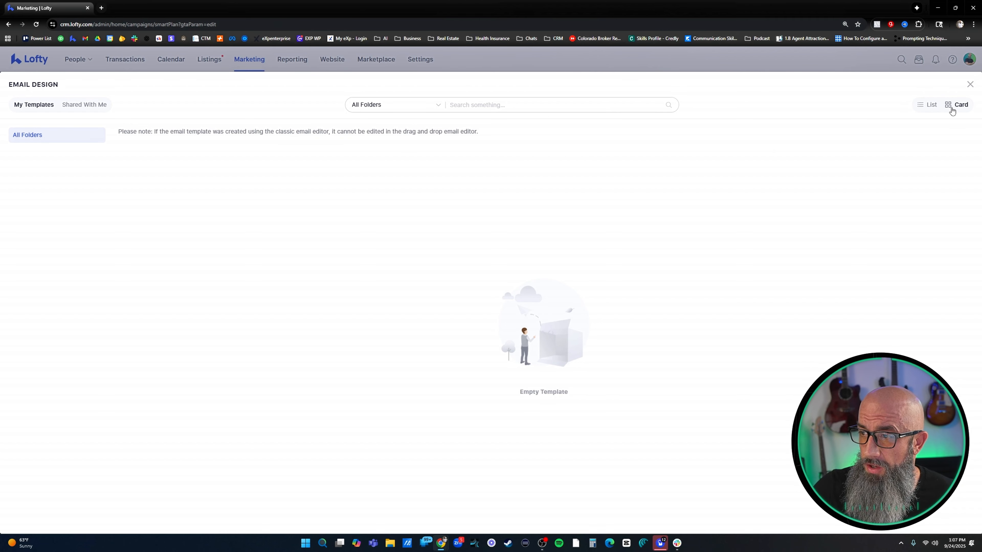
left_click(97, 107)
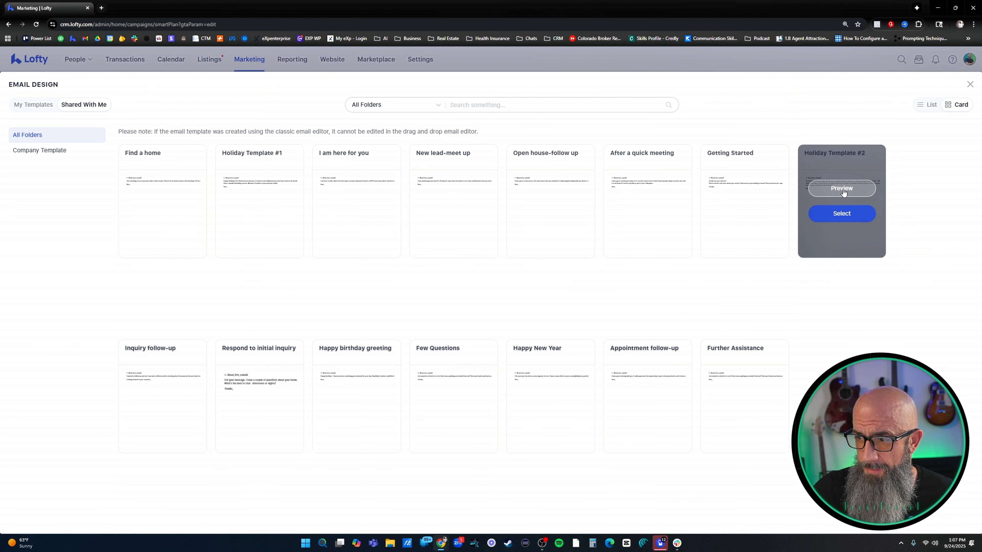
left_click(844, 190)
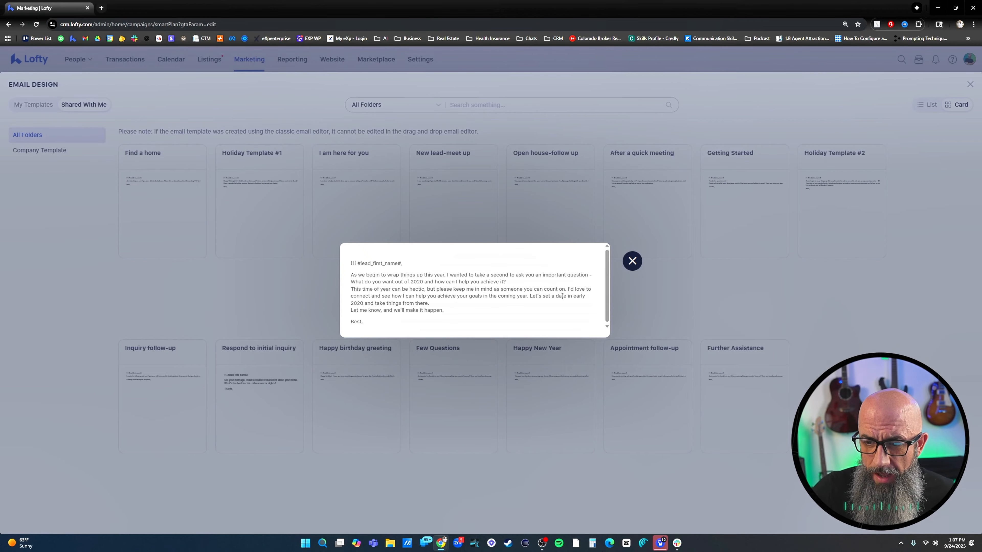
left_click(634, 262)
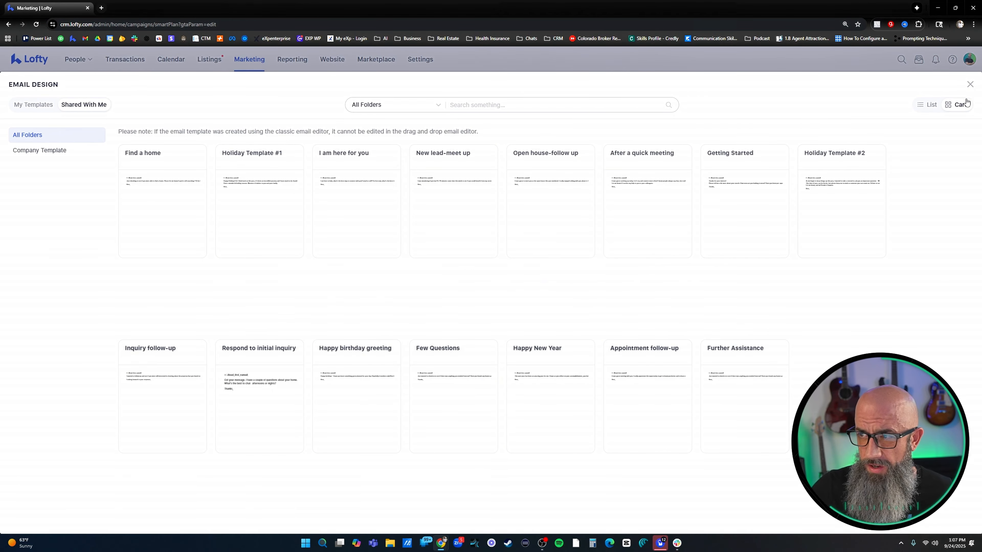
left_click(970, 84)
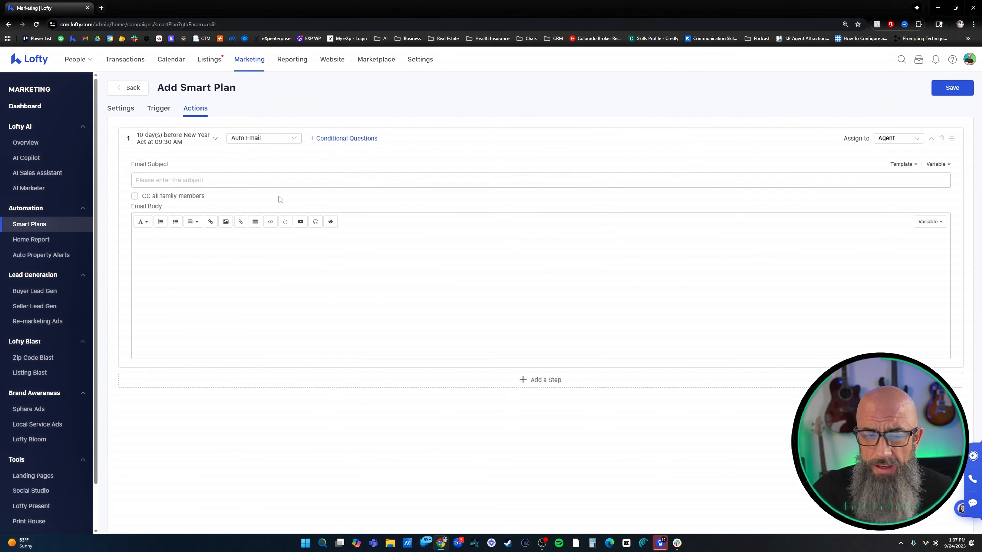
Insert the "Happy New Year!" design with model houses and a 2025 sign from the New Year theme into the email body
left_click(228, 223)
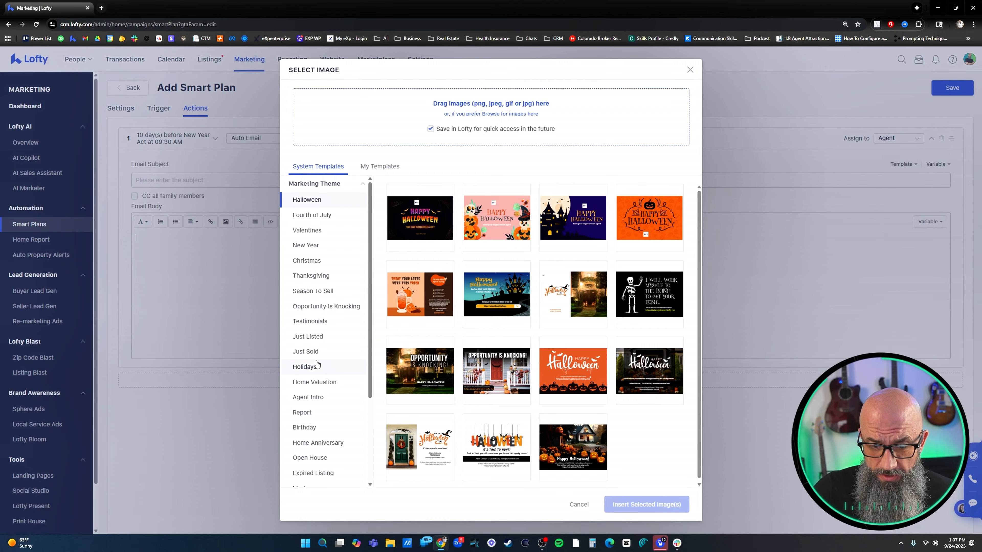
left_click(306, 368)
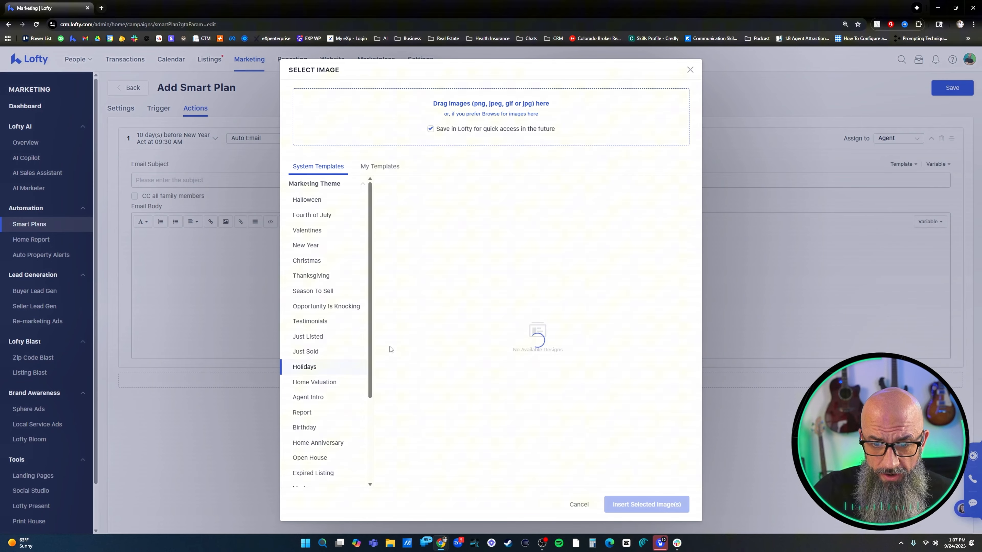
left_click(321, 247)
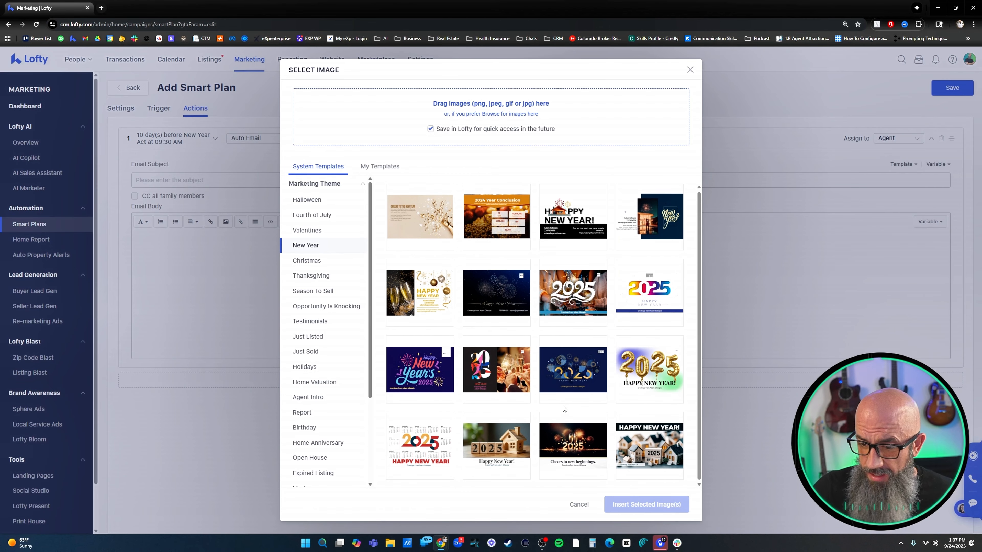
left_click(653, 437)
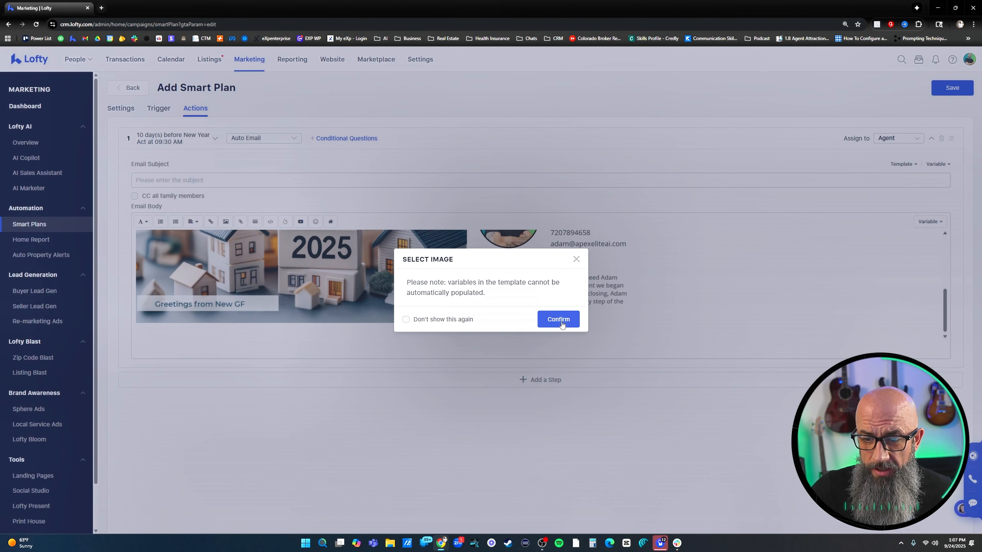
left_click(559, 318)
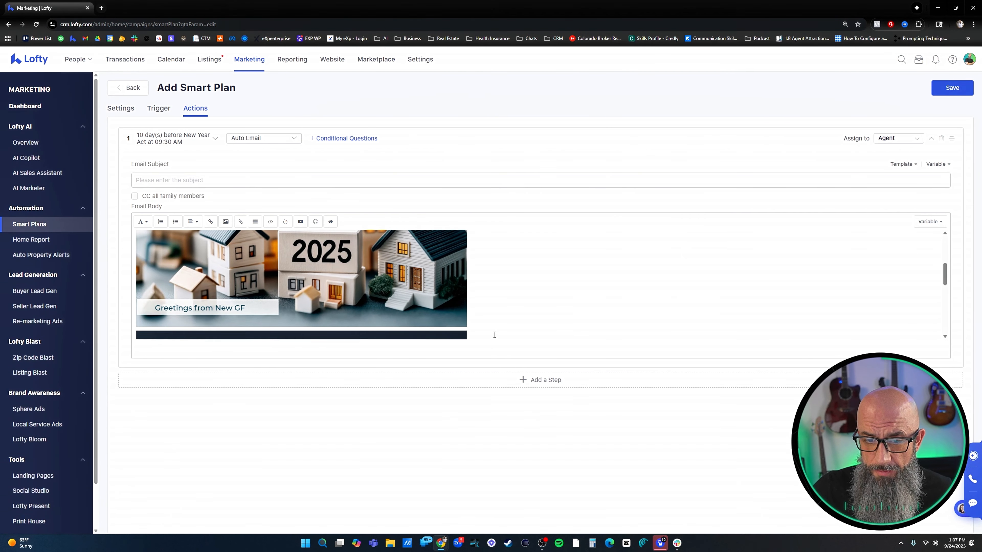
Look over the inserted New Year design in the email body and delete all of the body's content
scroll(463, 304, "up", 3)
scroll(425, 271, "down", 10)
scroll(398, 298, "up", 5)
scroll(401, 292, "down", 2)
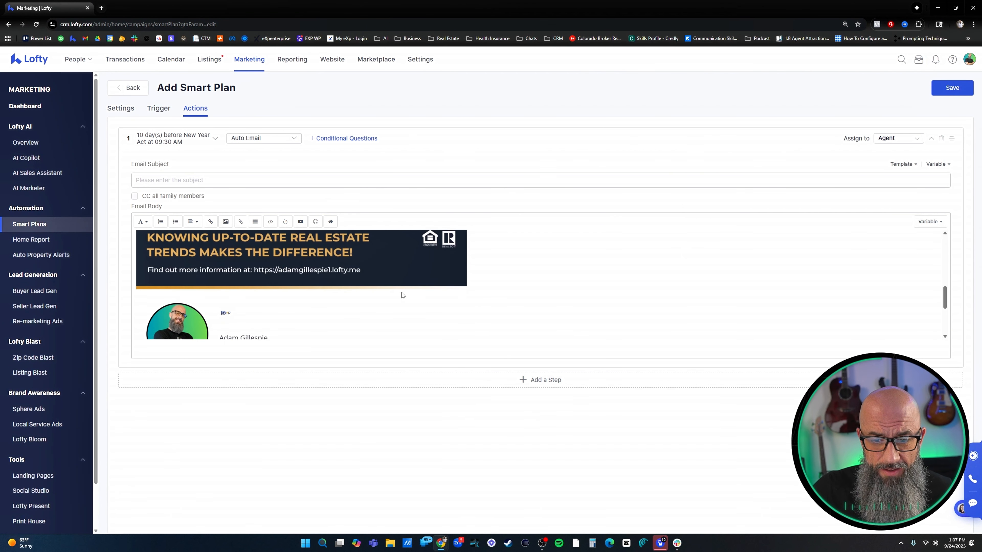
left_click(402, 293)
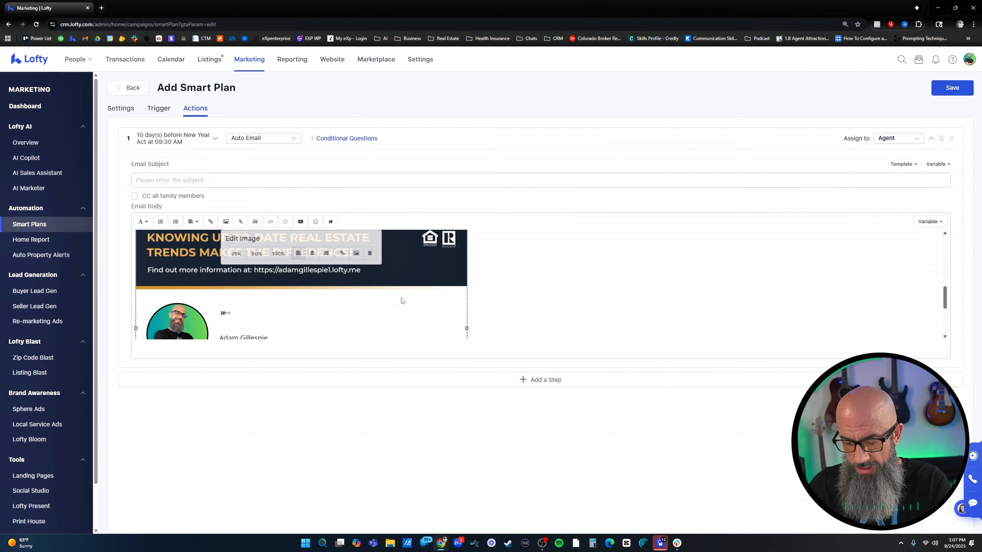
scroll(425, 302, "up", 5)
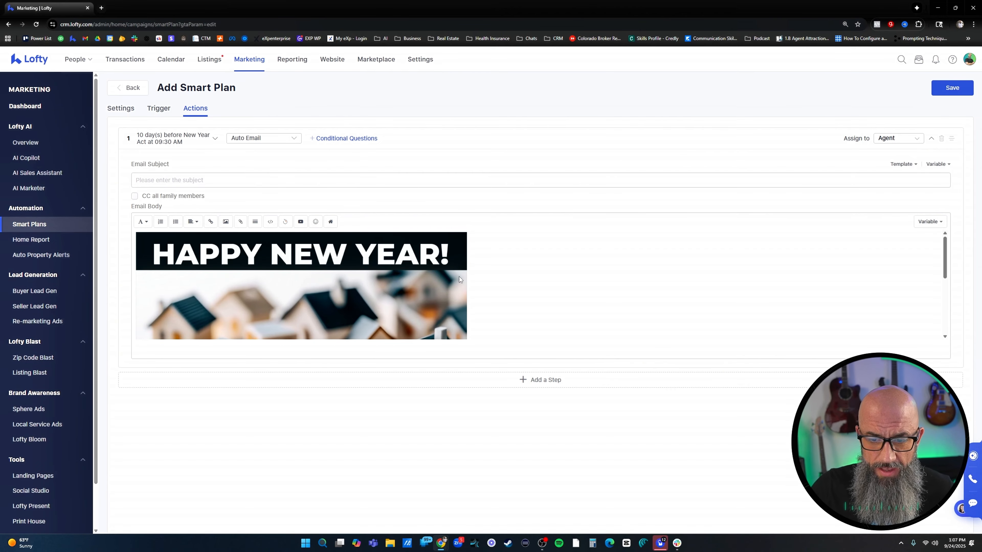
scroll(497, 275, "down", 1)
scroll(493, 274, "up", 1)
left_click(401, 285)
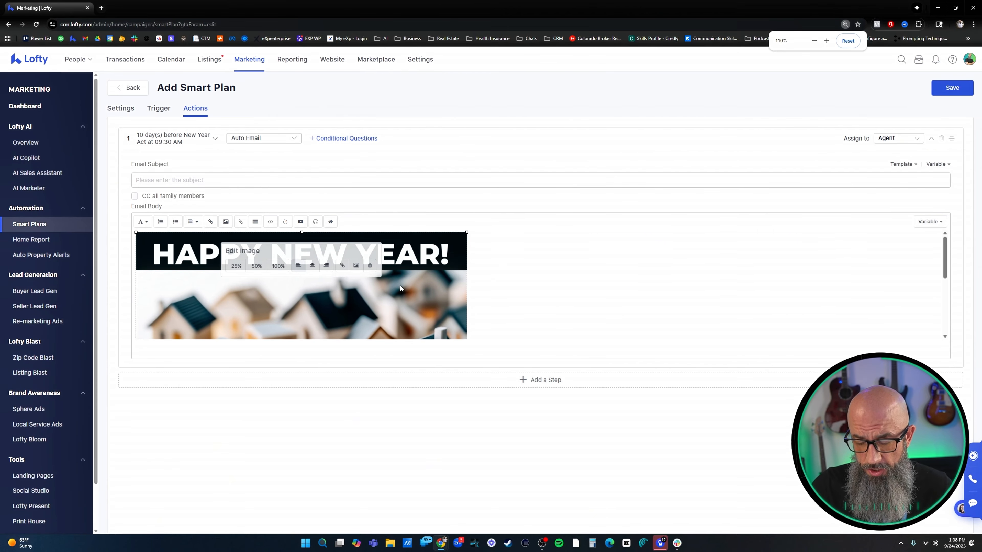
key("ctrl+a")
key("Delete")
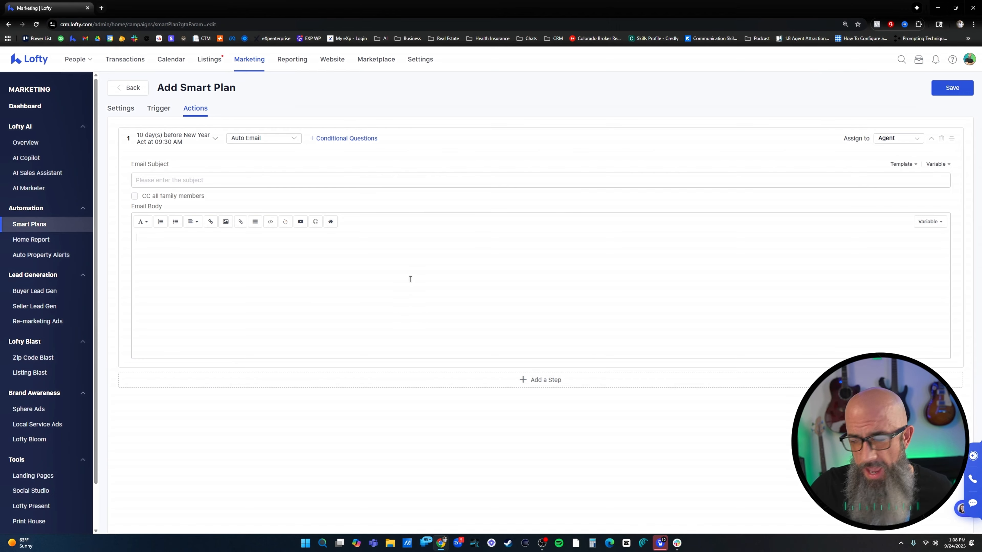
Open Google AI Studio's new chat page in a new browser tab
left_click(103, 8)
type("ai")
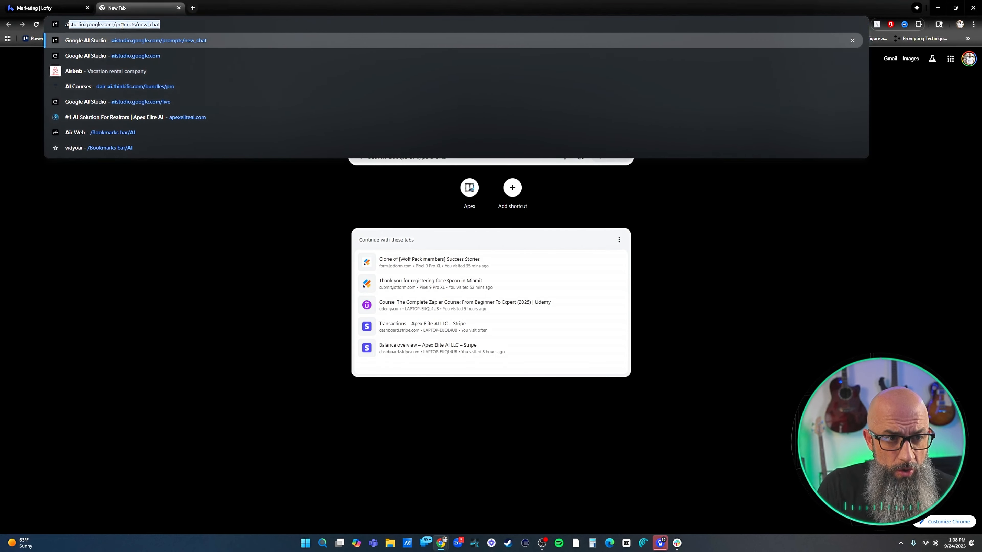
key("Return")
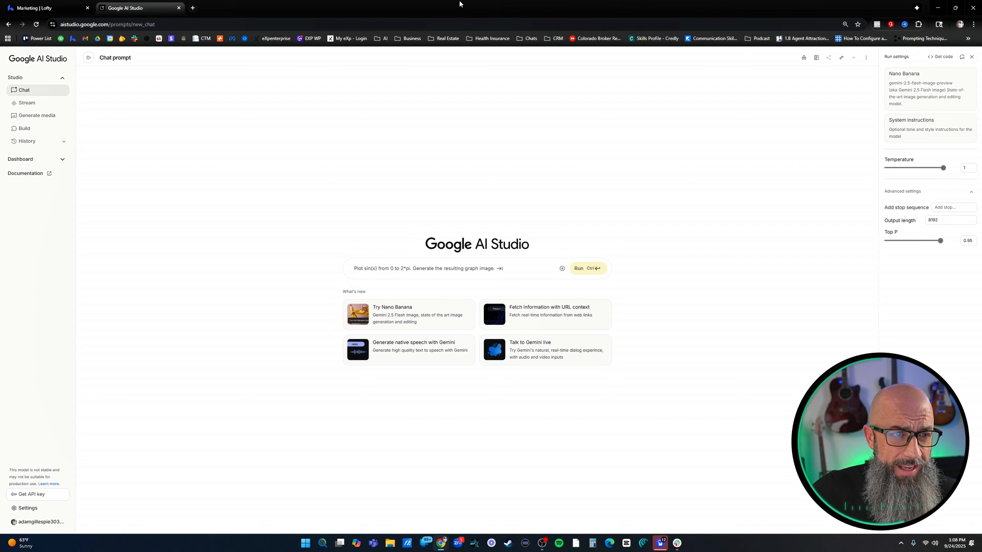
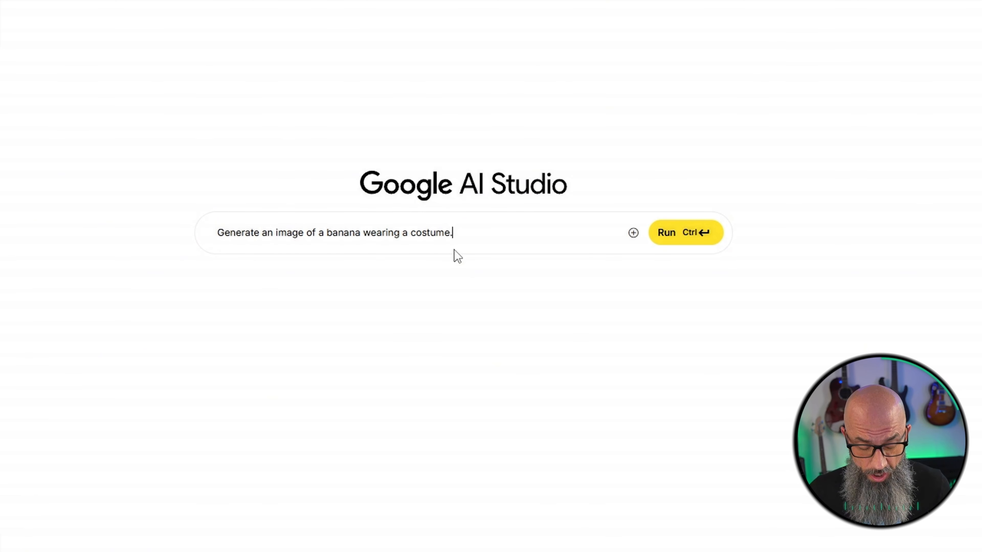
Clear the sample prompt about a banana wearing a costume
key("BackSpace")
key("BackSpace")
key("BackSpace")
key("BackSpace")
key("BackSpace")
key("BackSpace")
key("BackSpace")
key("BackSpace")
key("BackSpace")
key("BackSpace")
key("BackSpace")
key("BackSpace")
key("BackSpace")
key("BackSpace")
key("BackSpace")
key("BackSpace")
key("BackSpace")
key("BackSpace")
key("BackSpace")
key("BackSpace")
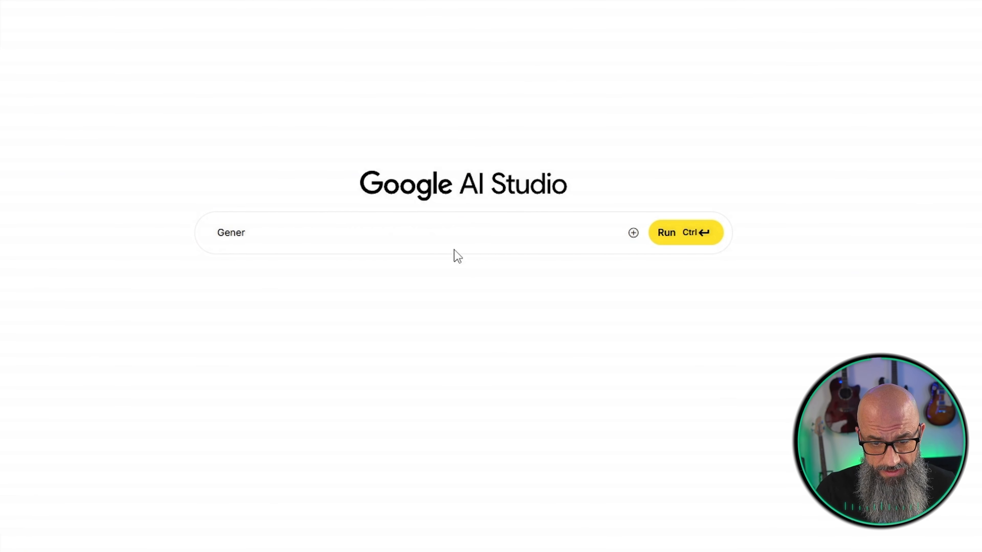
key("BackSpace")
key("BackSpace")
key("BackSpace")
key("BackSpace")
key("BackSpace")
Write the prompt "Create an image of a new years 2026 card sitting on a desk in an office that is decorated for new years."
type("Create an image")
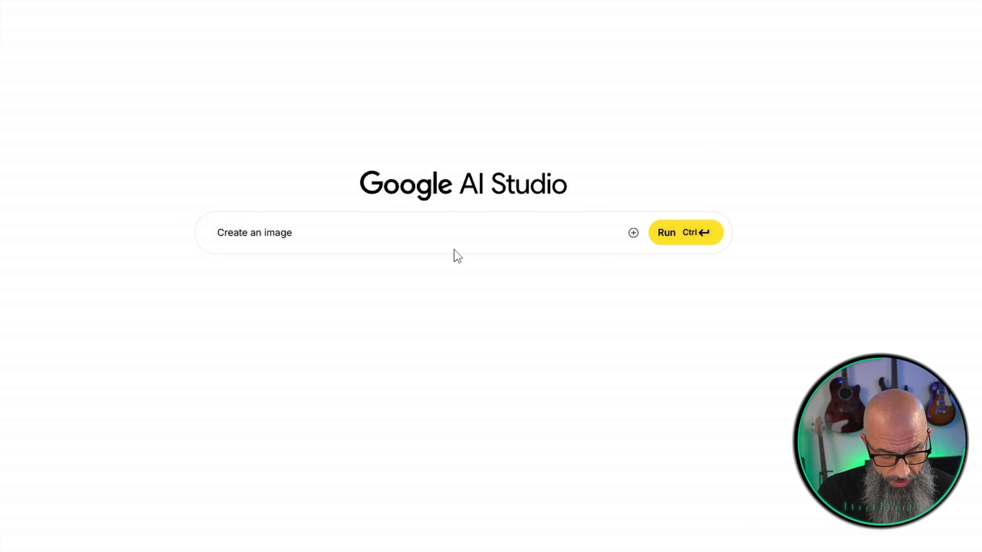
type("of a new")
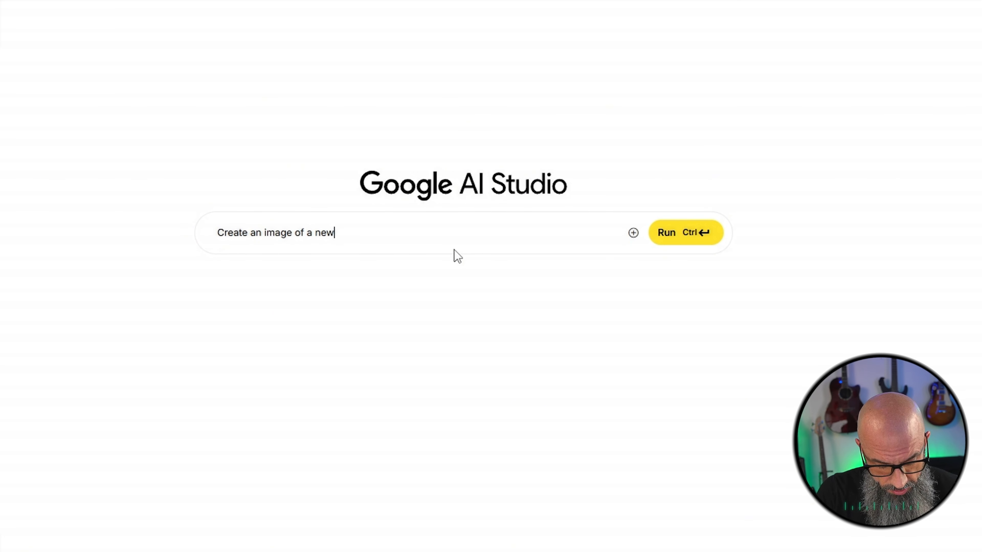
type(" years 2026 card ")
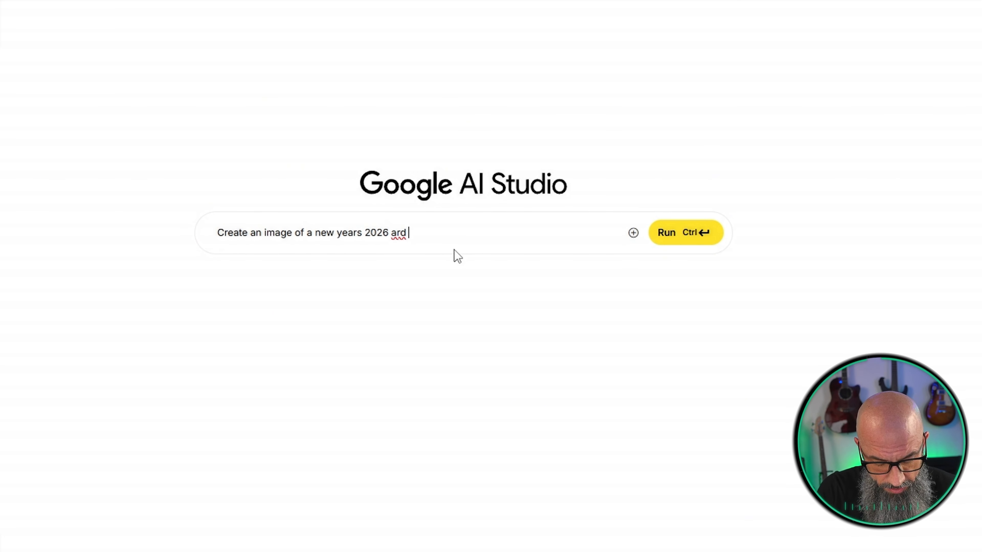
type("sitting on a de")
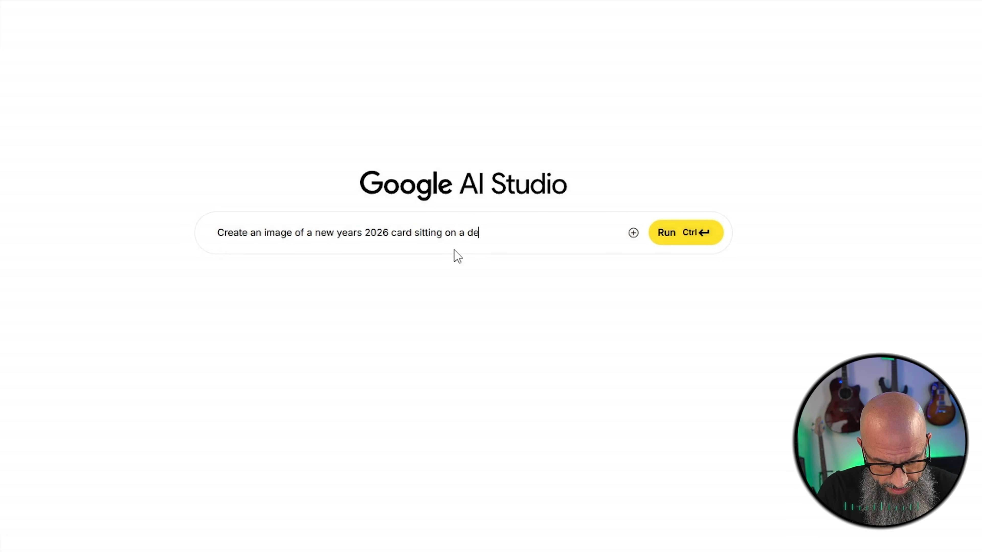
type("sk in an ")
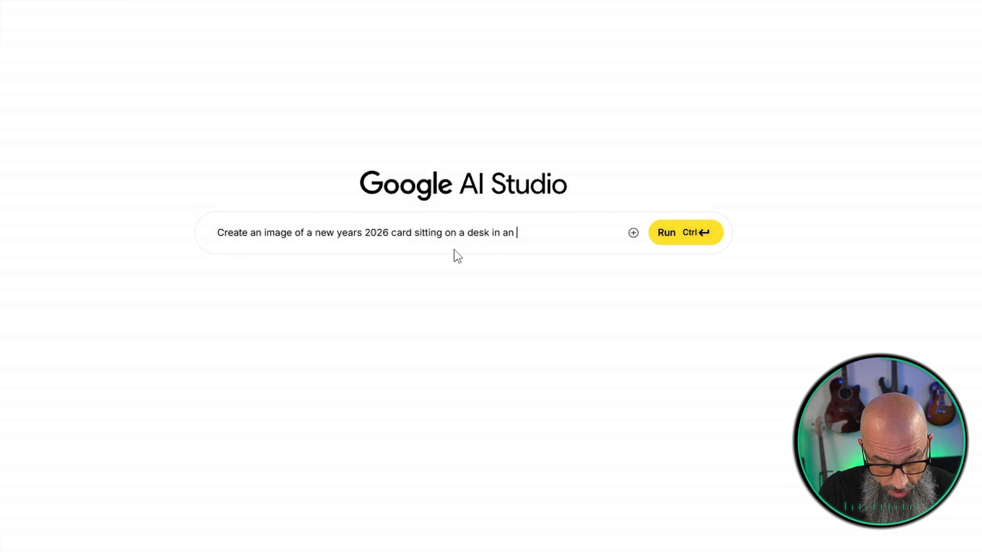
type("office that is decor")
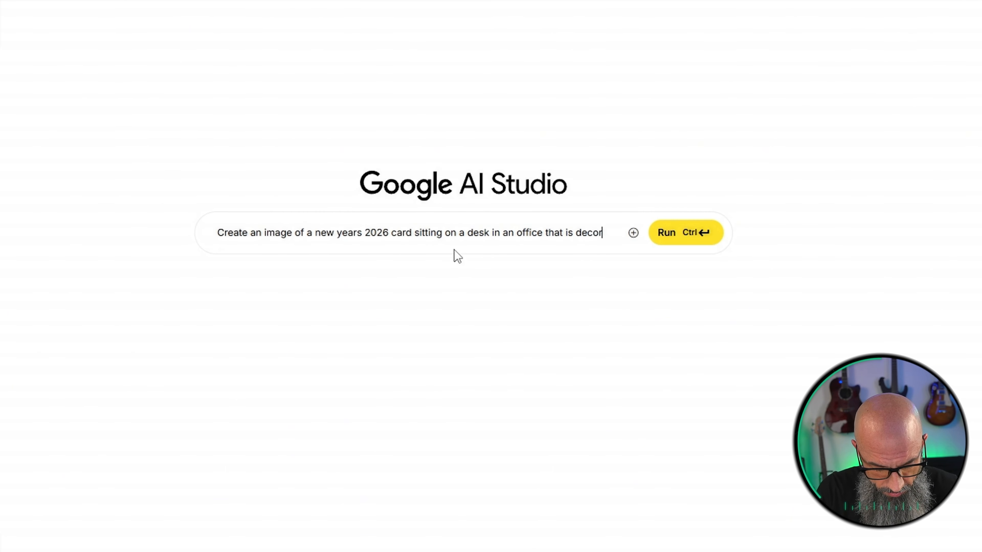
type("ated for new years.")
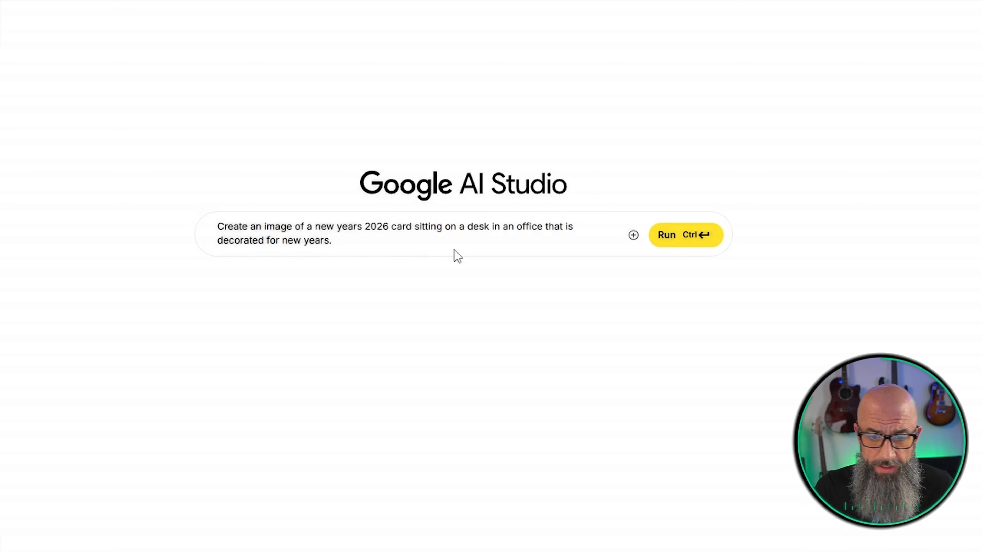
Reword the end of the prompt's sentence to read "decorated for a new years party"
key("BackSpace")
key("BackSpace")
key("BackSpace")
key("BackSpace")
key("BackSpace")
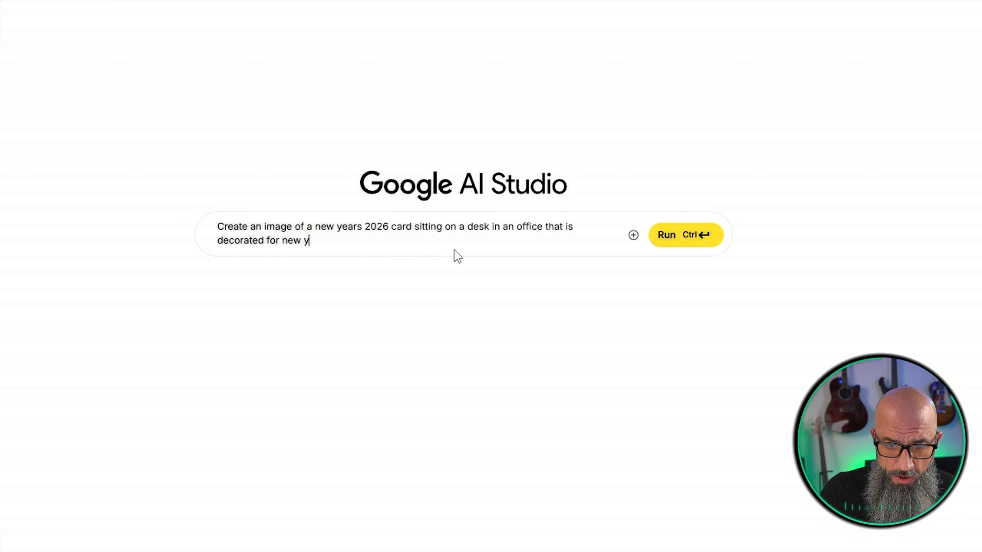
key("BackSpace")
key("BackSpace")
key("BackSpace")
key("BackSpace")
key("BackSpace")
type("a new years party")
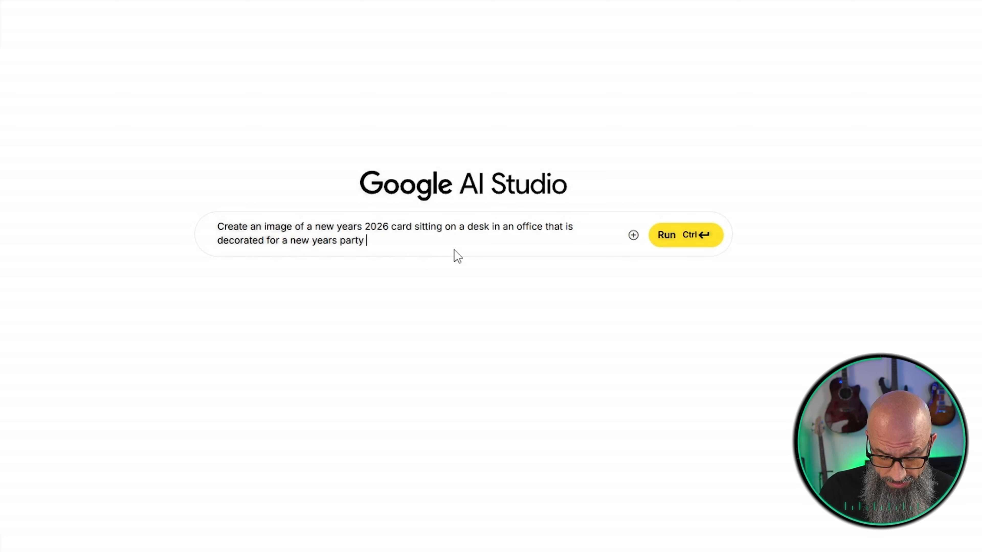
Add "The image needs to be hyper realistic and from a first person view as if the person was sitting at the desk looking at the card."
type(". THe")
key("BackSpace")
key("BackSpace")
type("he image")
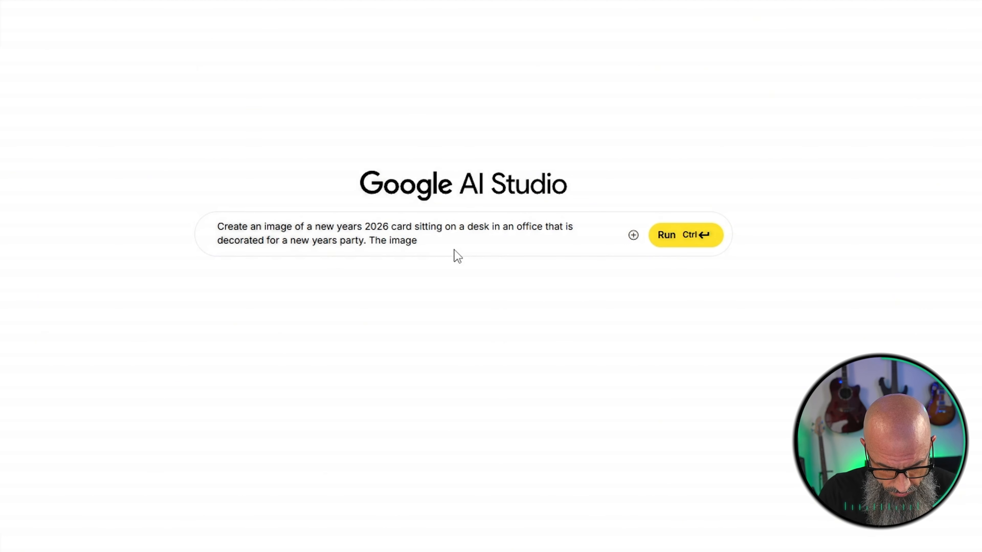
type(" needs to be h")
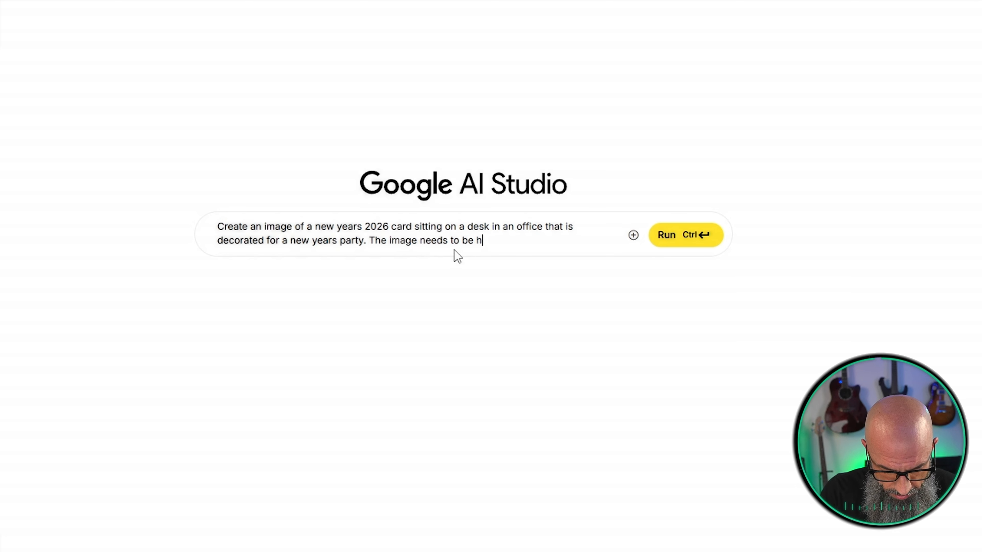
type("yper realistic a")
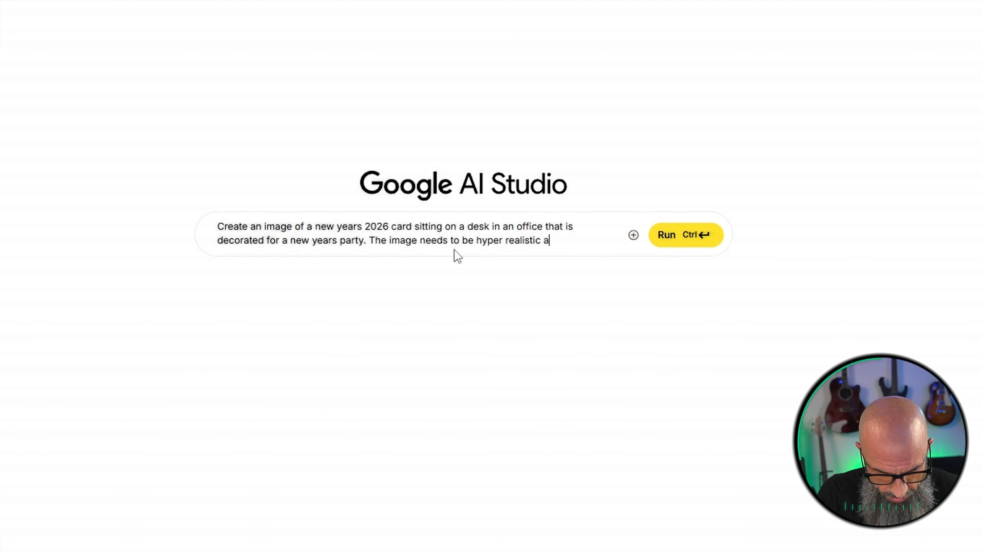
type("nd from a first person view")
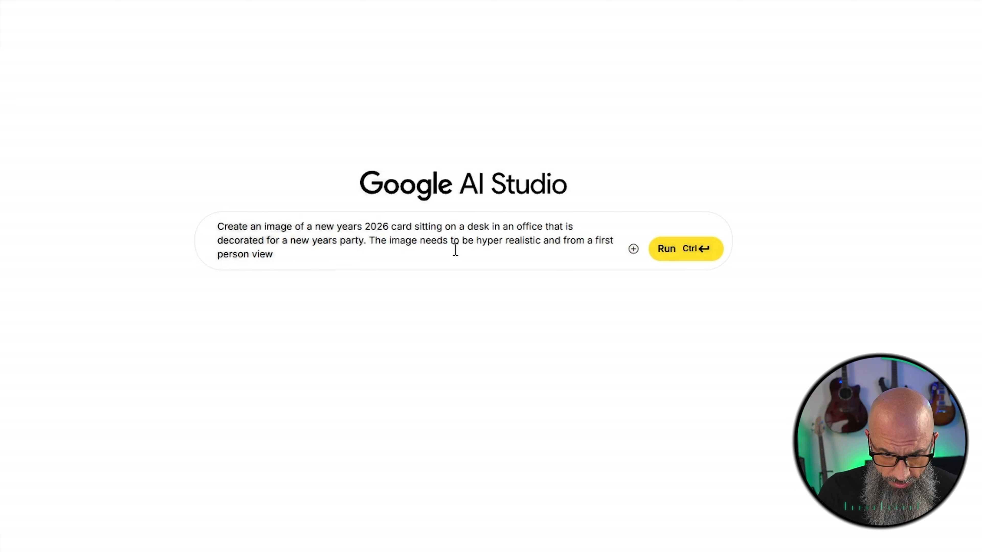
type(" as if the person was sitting at the desk")
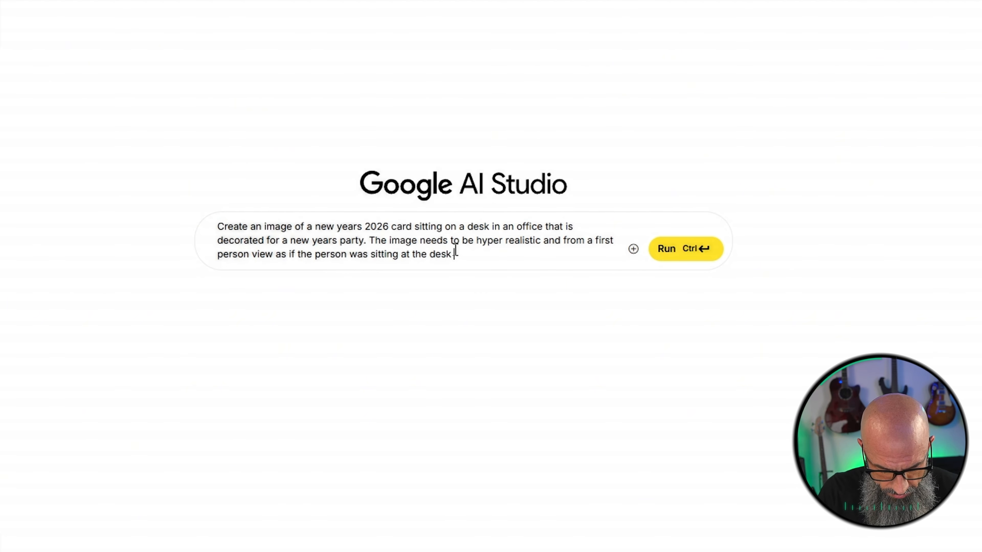
type(" looking at the ")
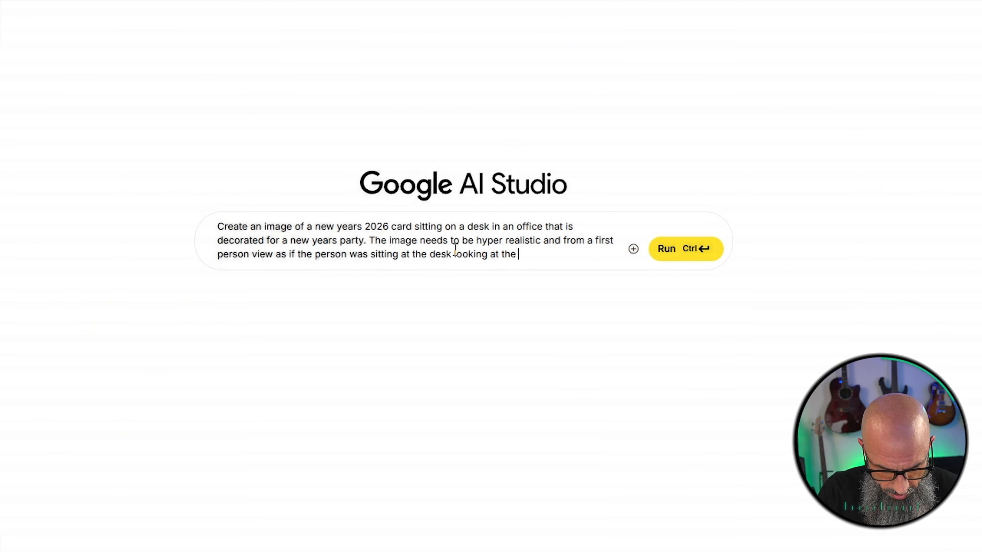
type("card. ")
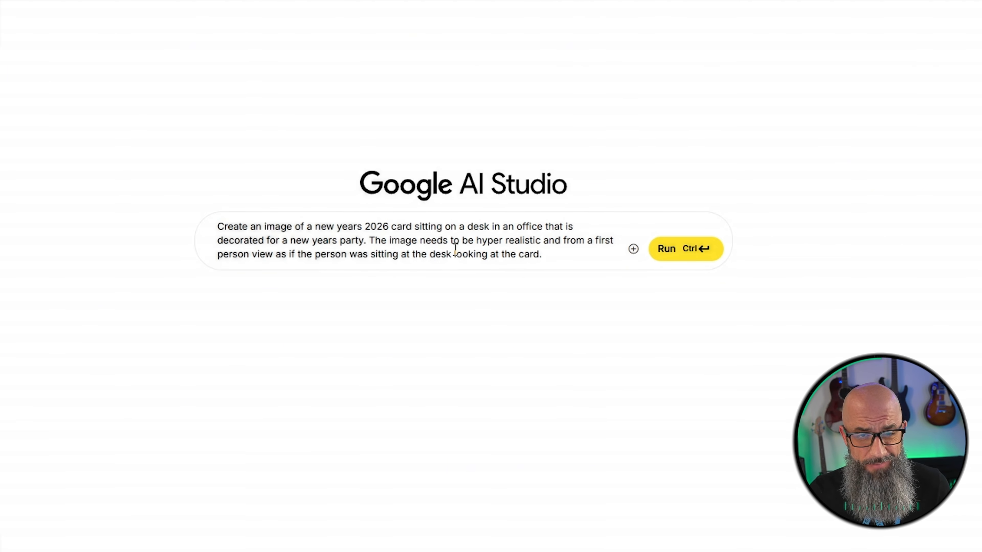
type("Image")
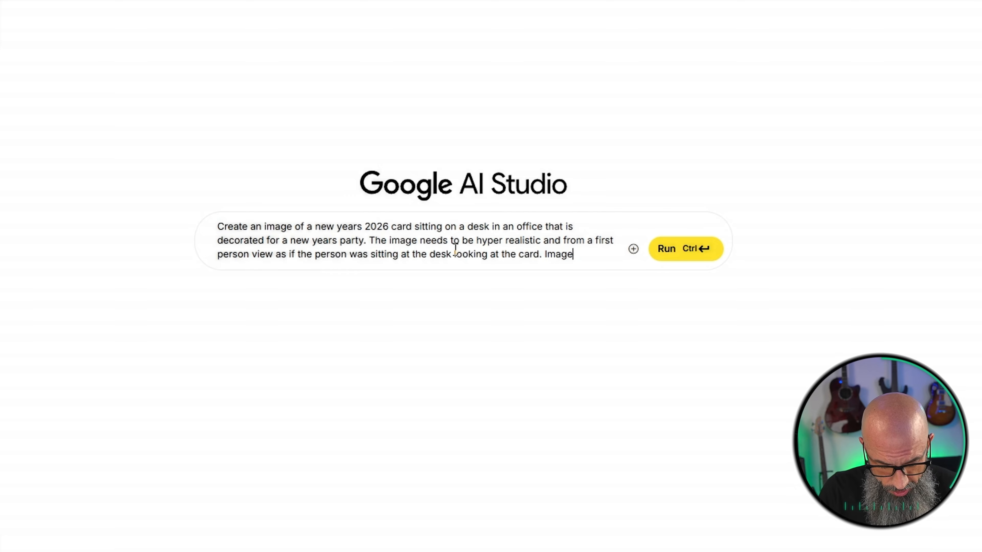
type(" is shot by a")
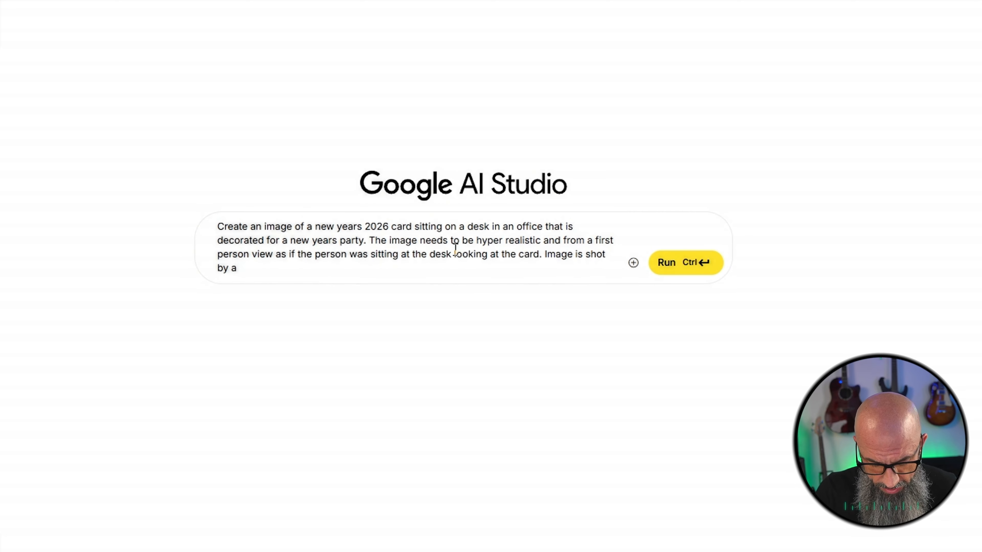
type(" son")
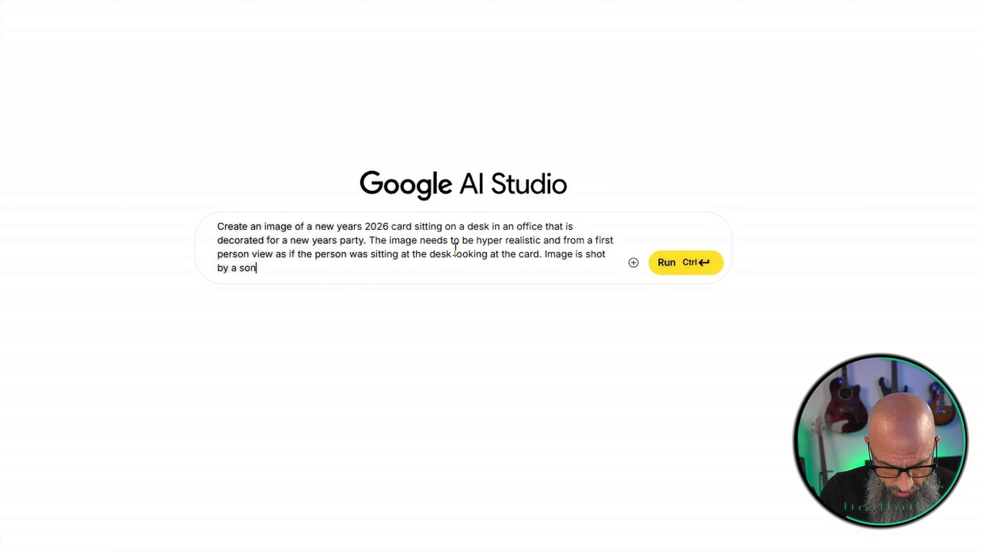
type("y a 6400")
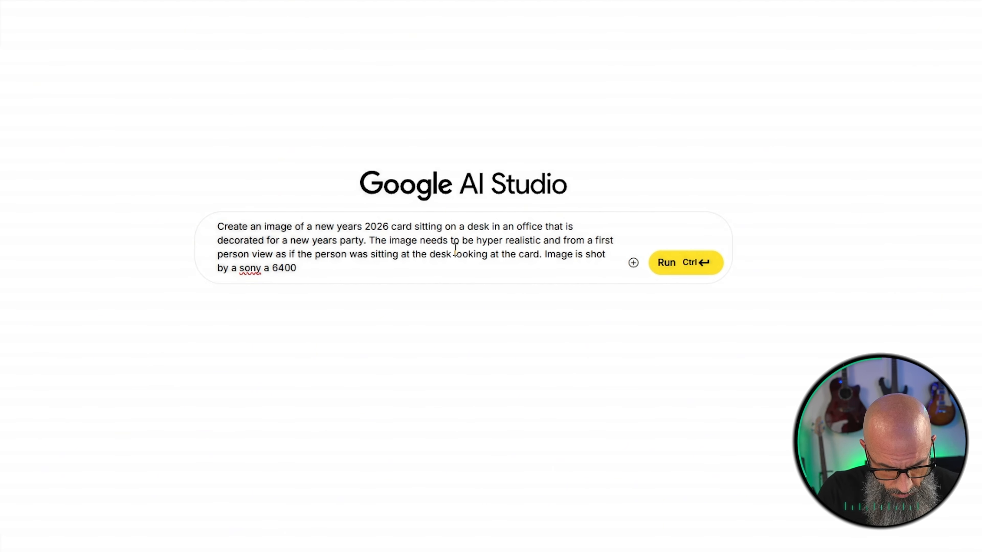
type(" with 15 mm lens")
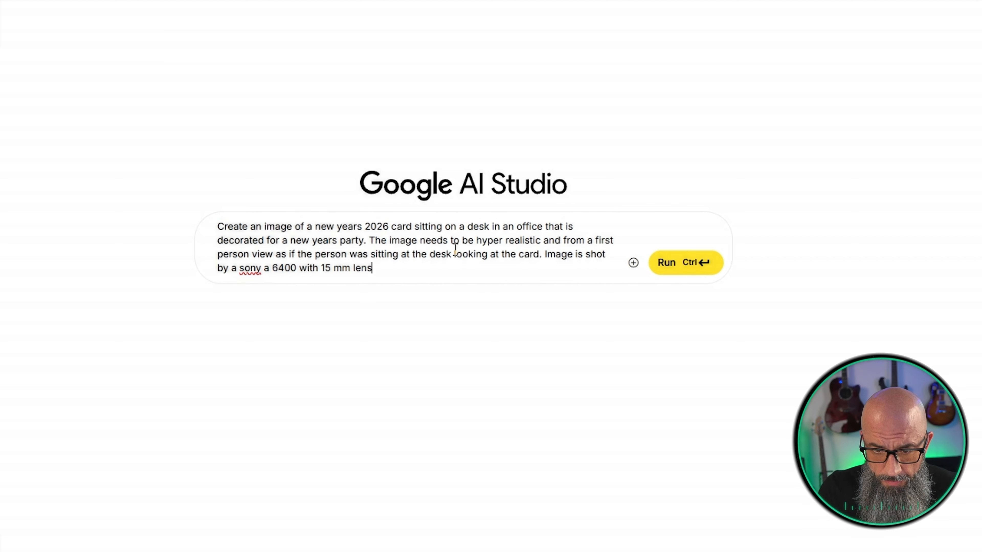
type(".")
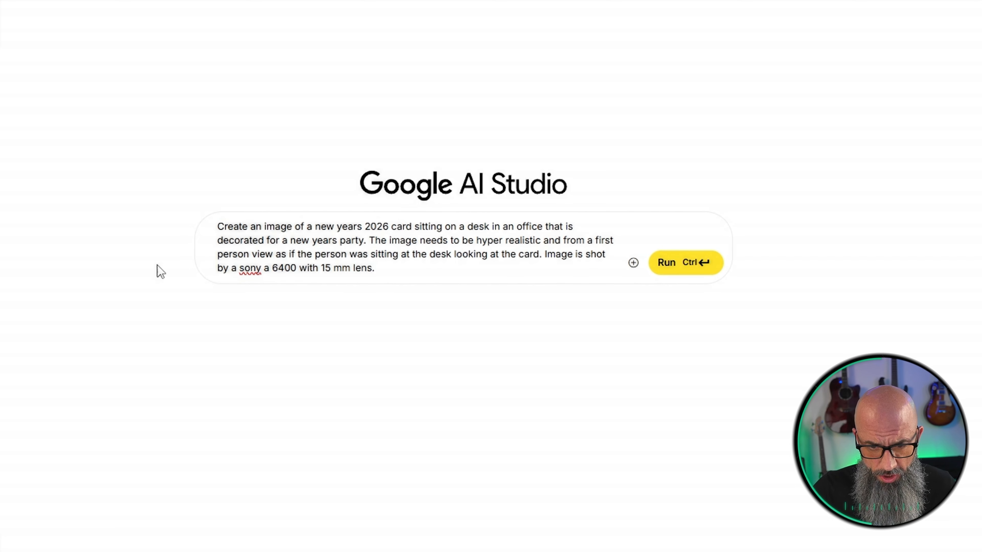
Add "Image is shot by a Sony a 6400 with 15 mm lens." to the prompt, correcting the capitalization of "Sony"
left_click(261, 268)
right_click(260, 268)
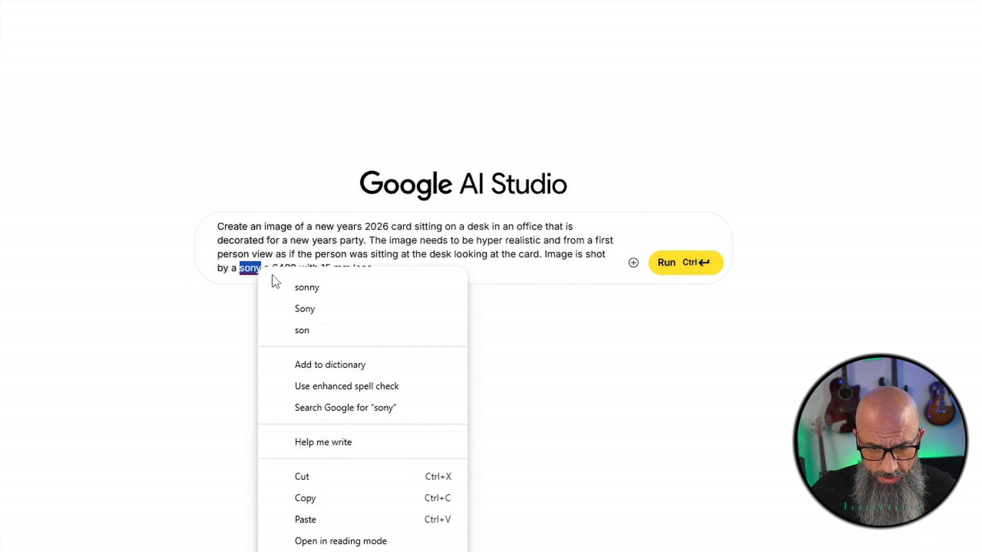
left_click(310, 309)
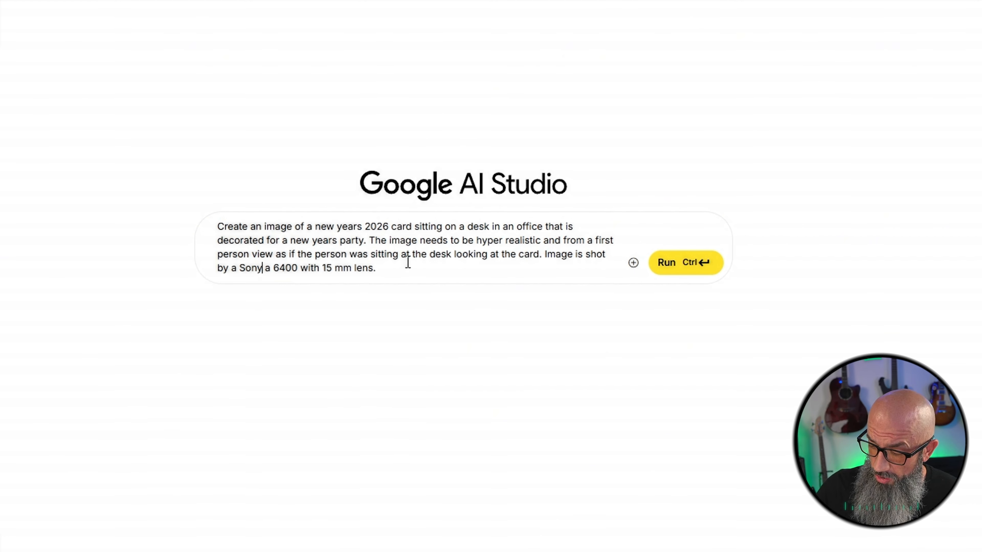
Add "Lighting will be daytime around noon light shining though the office window." to the end of the prompt
left_click(386, 270)
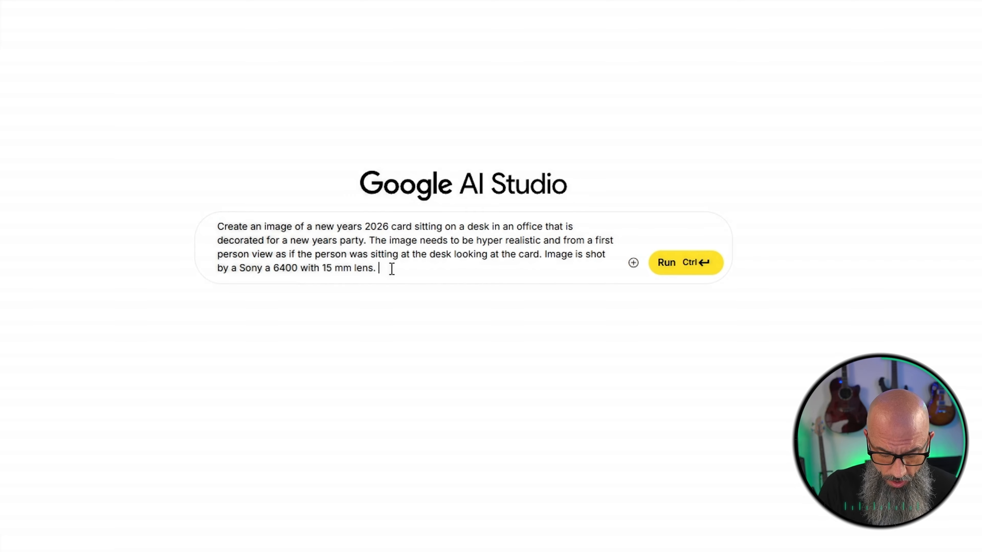
type("Lighting will be ")
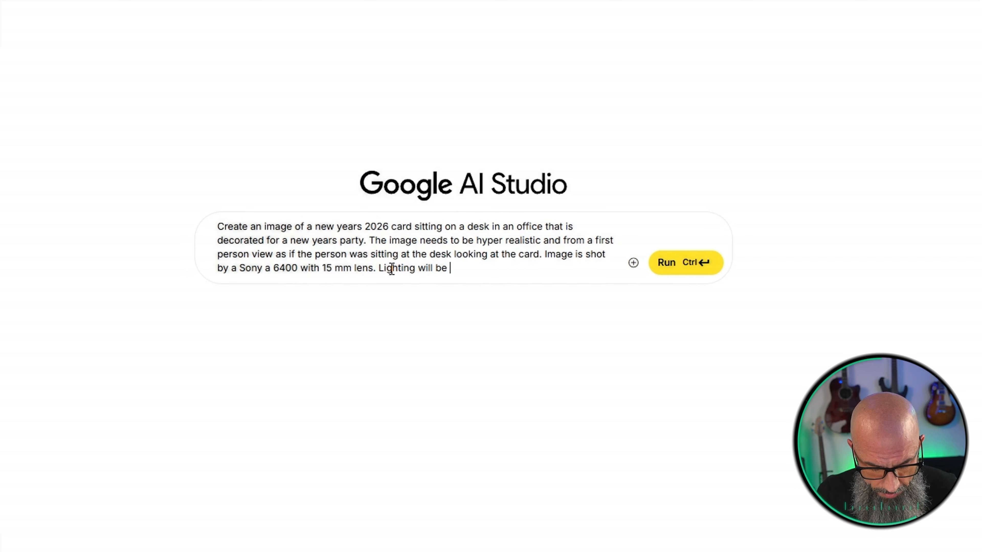
type("daytime aroun")
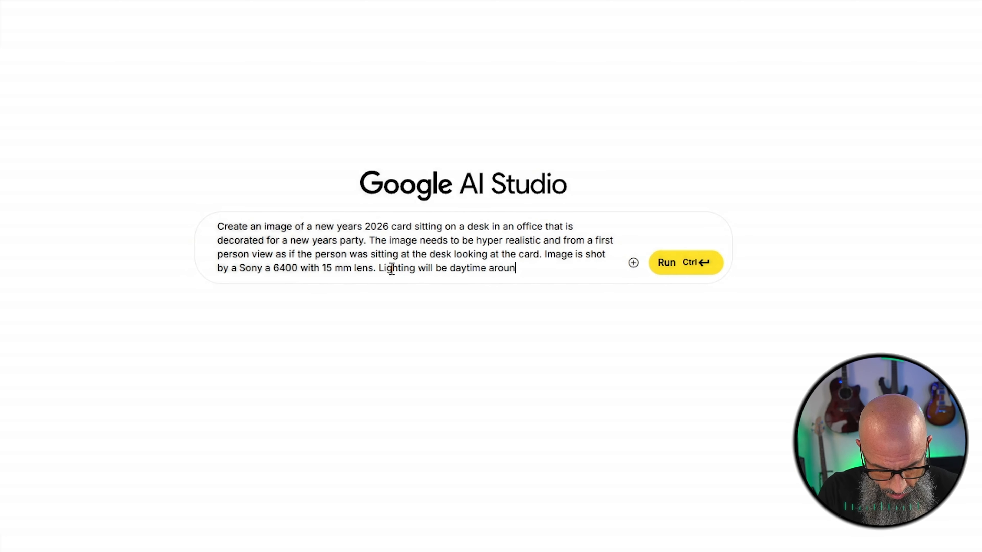
type("d noon light ")
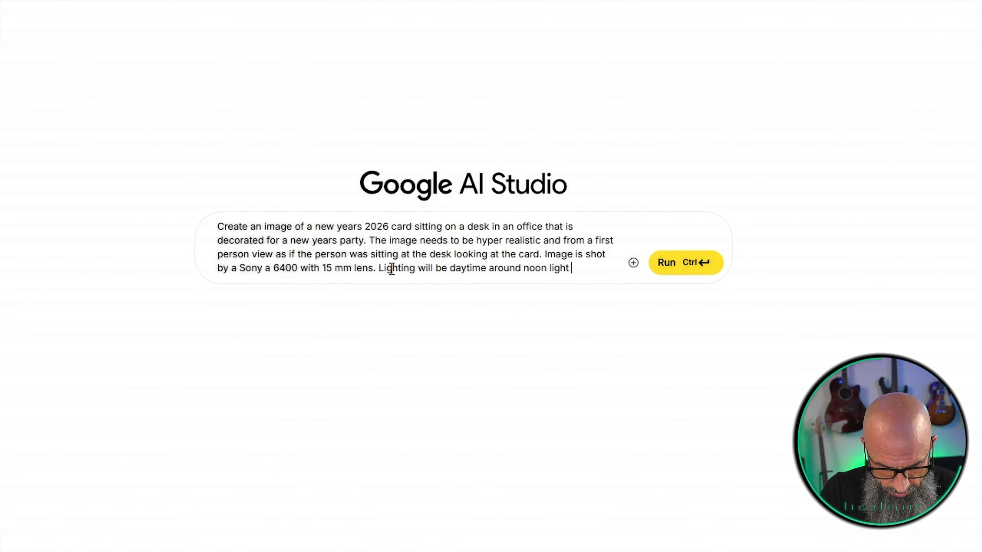
type("shining thou")
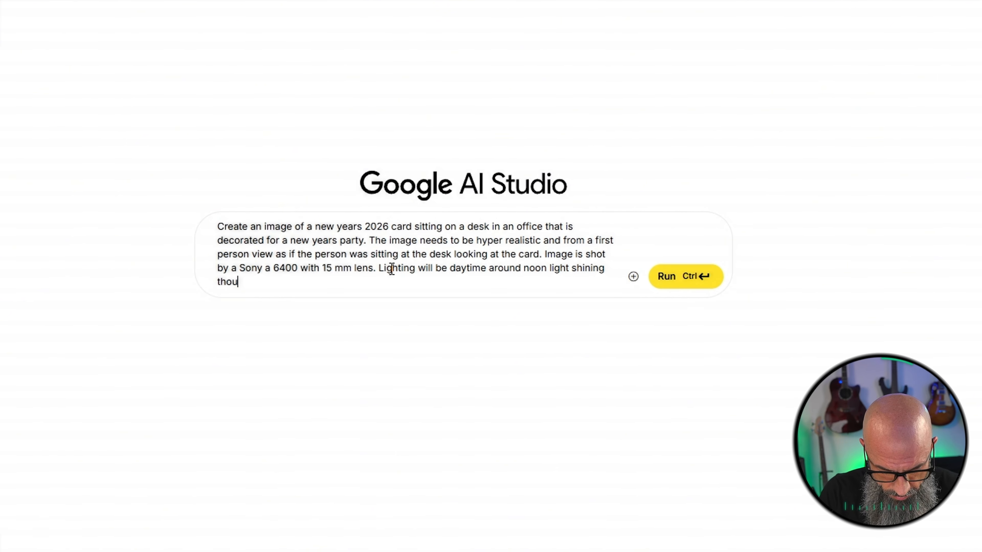
type("gh the office window.")
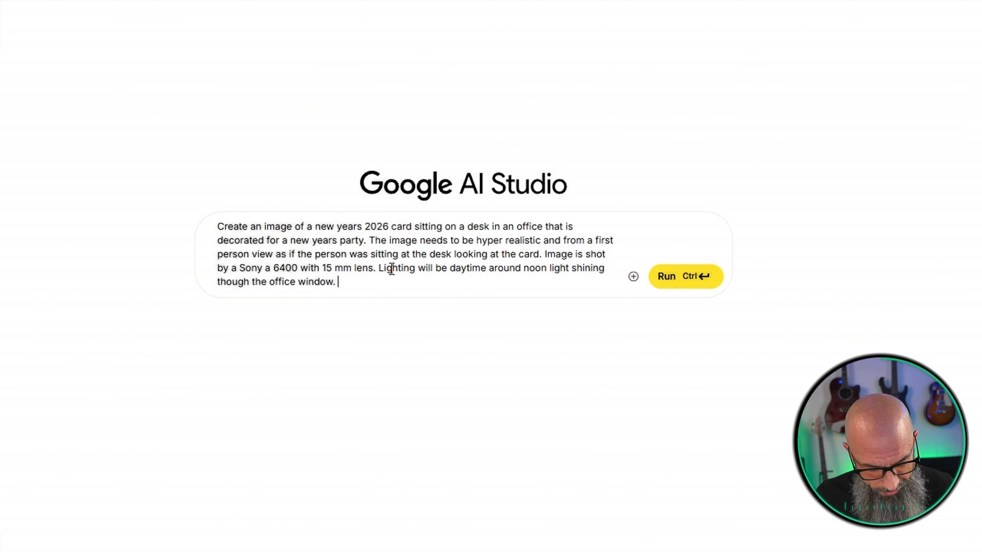
Add "You will add my picture on the card with a bright smile pointing at the new years 2026." to the prompt
type("You will add my")
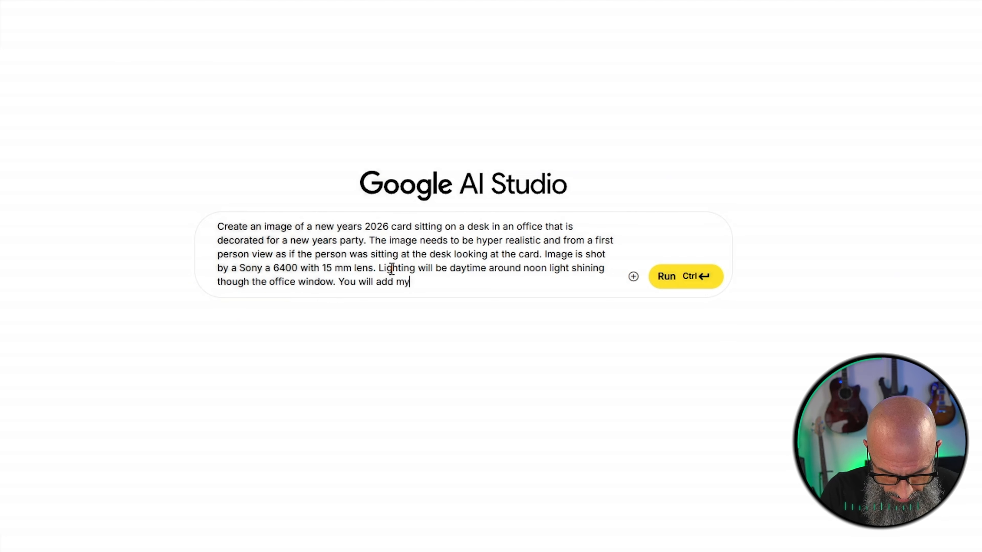
type(" picture on the card with ")
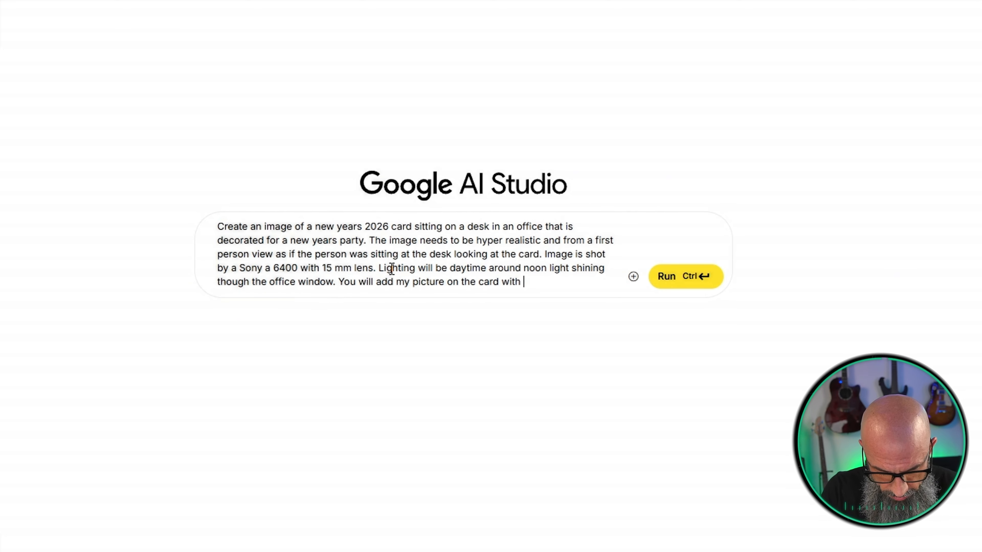
type("a ")
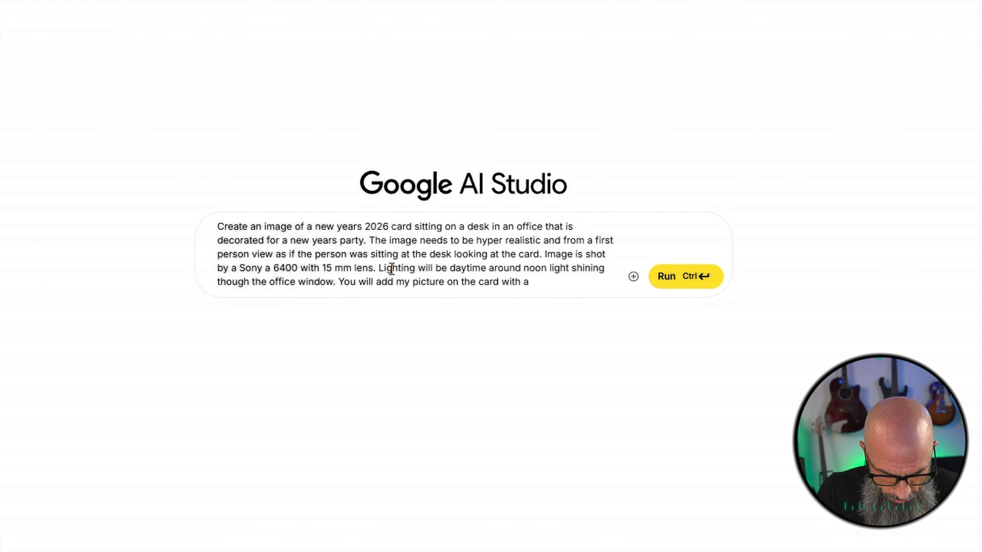
type("bright smile pointing at ")
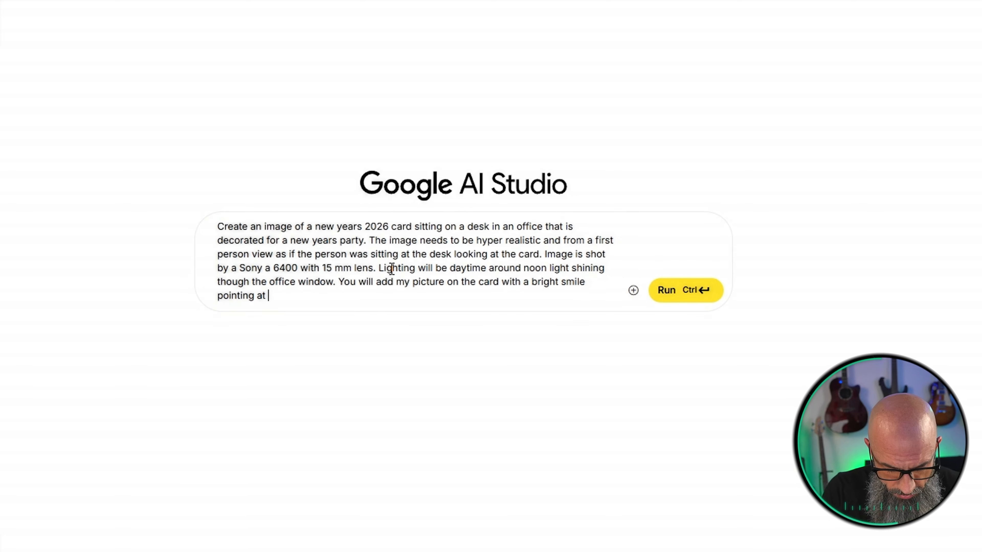
type("the new years 2026.")
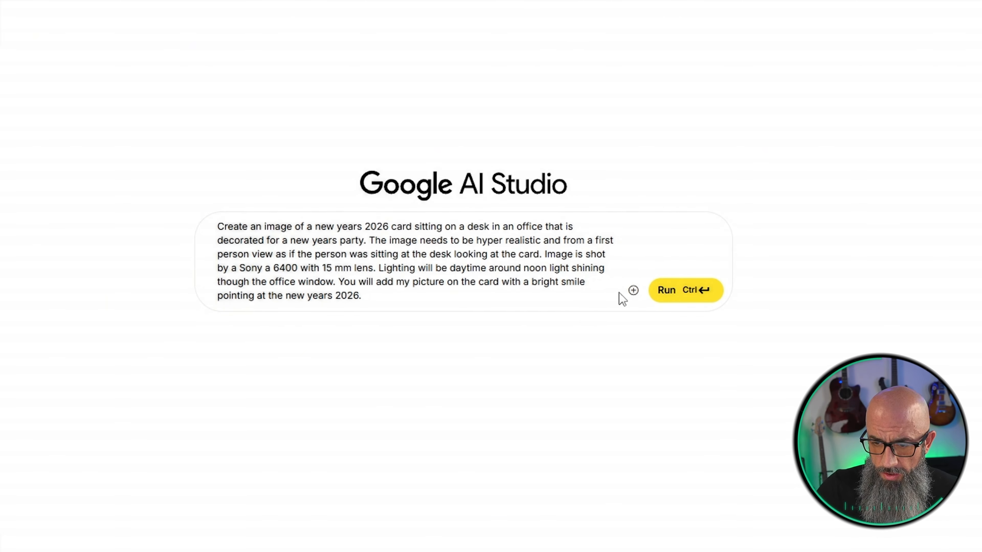
Attach the photo of the bearded man in the blue Lofty shirt from the Downloads folder to the prompt
left_click(633, 291)
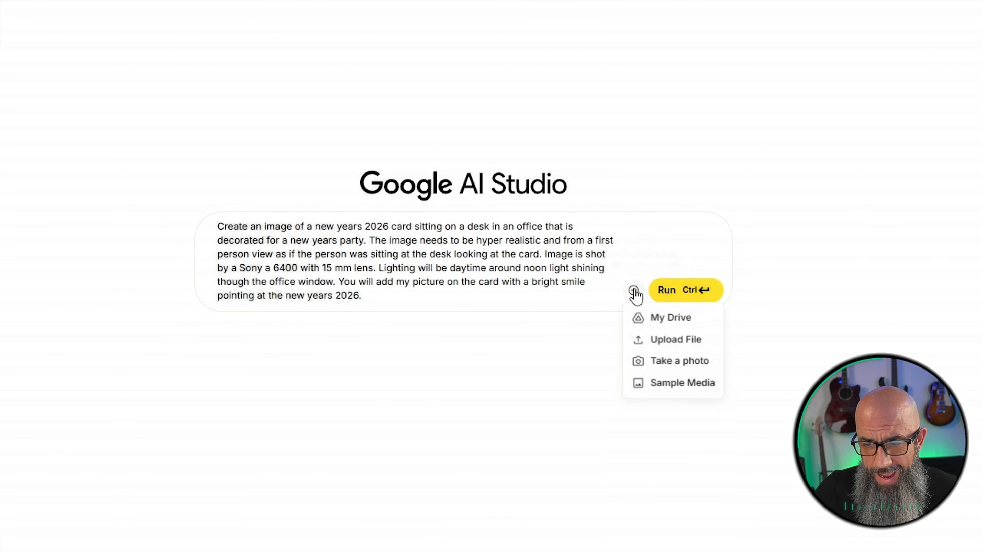
left_click(662, 340)
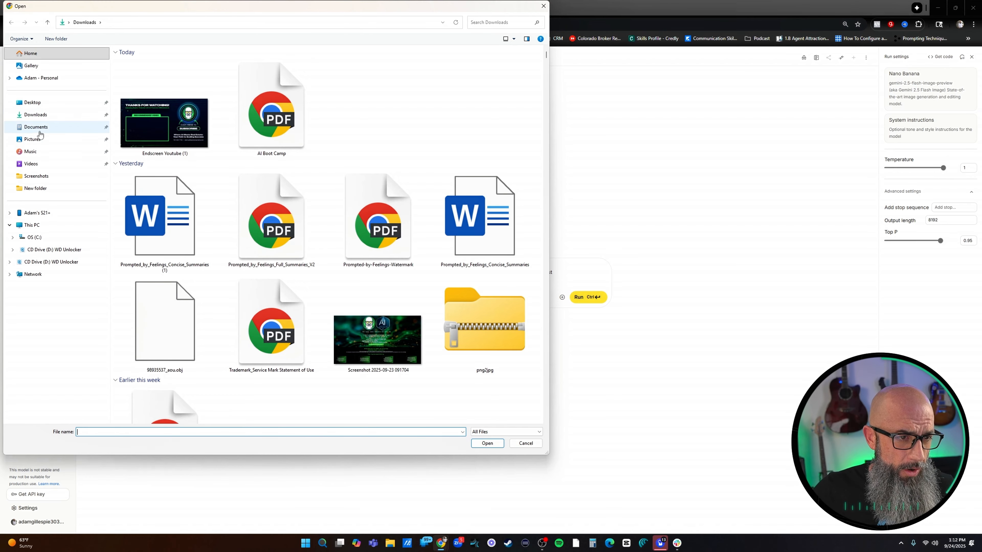
left_click(36, 114)
scroll(343, 205, "down", 10)
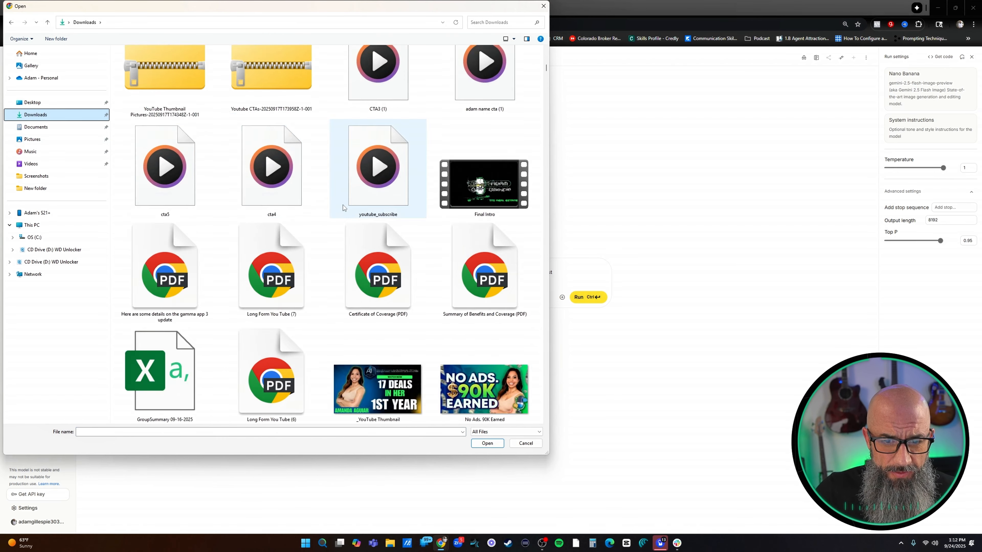
scroll(344, 212, "down", 12)
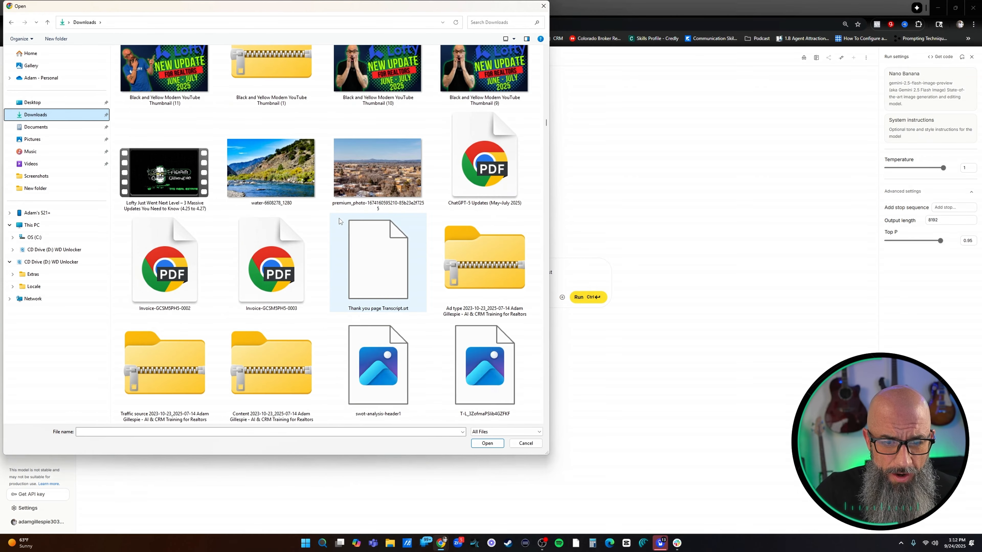
scroll(337, 219, "down", 15)
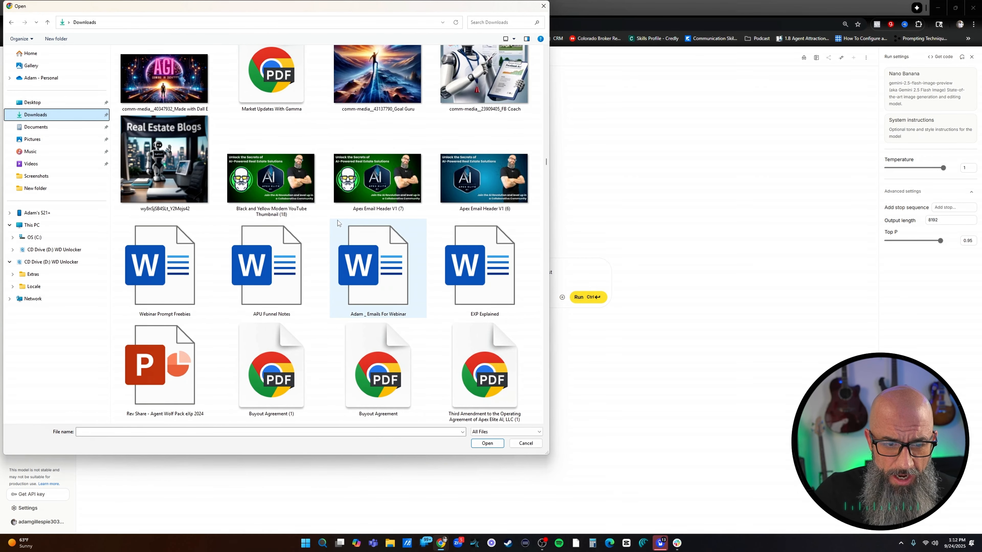
scroll(335, 229, "down", 15)
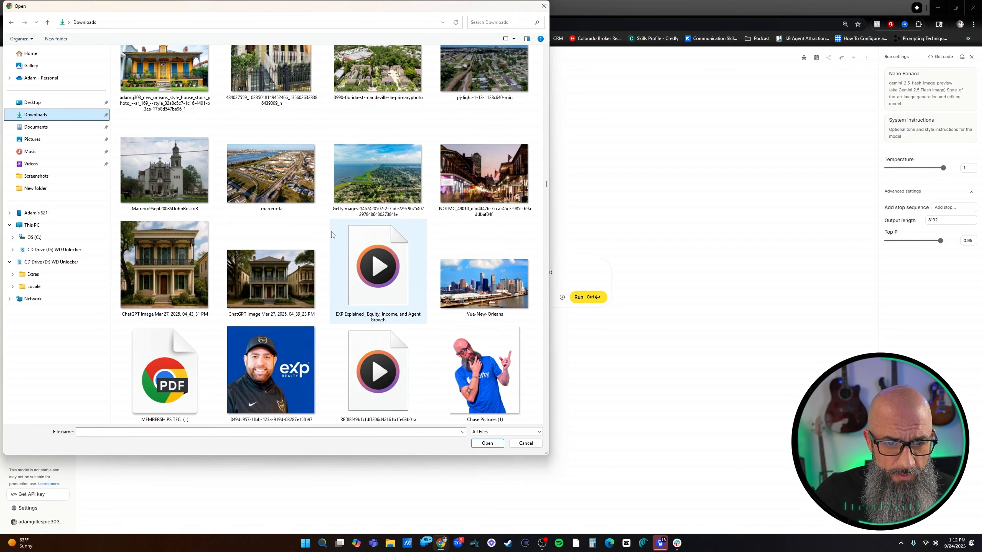
scroll(331, 232, "down", 12)
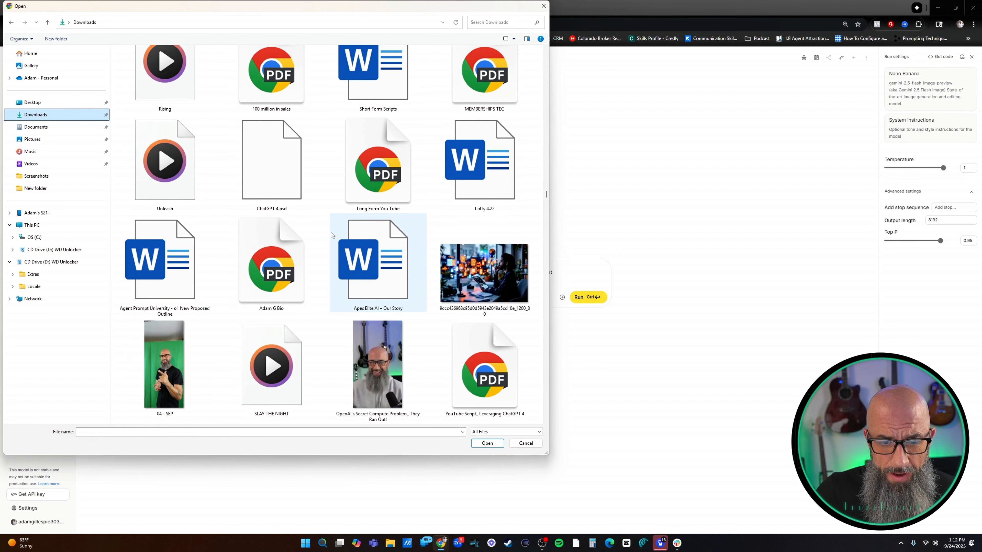
scroll(331, 232, "down", 3)
scroll(330, 233, "up", 15)
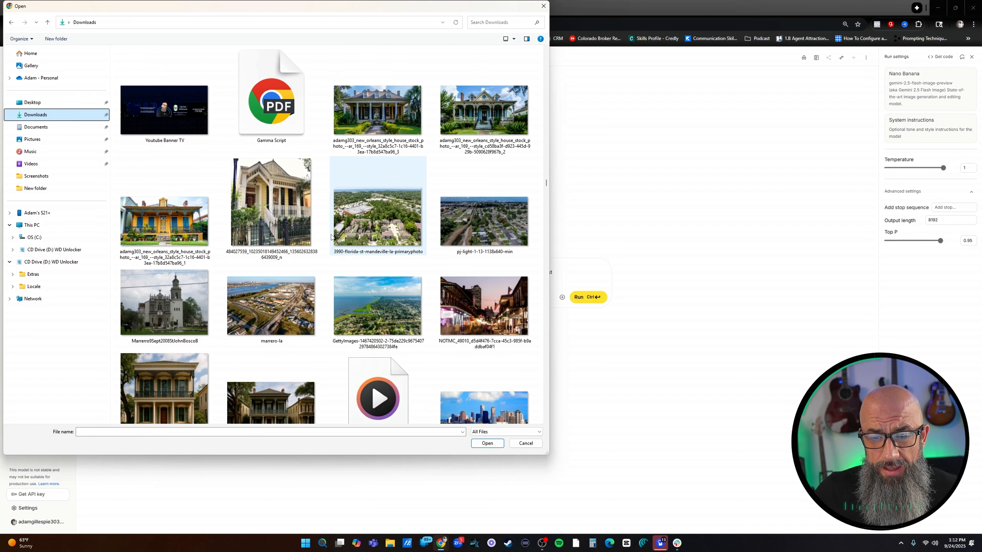
scroll(395, 243, "up", 6)
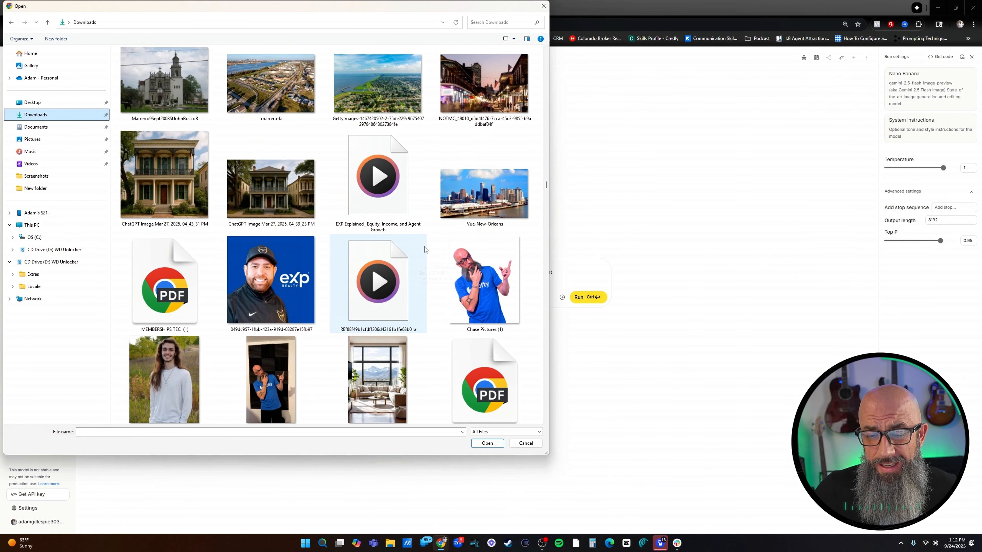
double_click(480, 266)
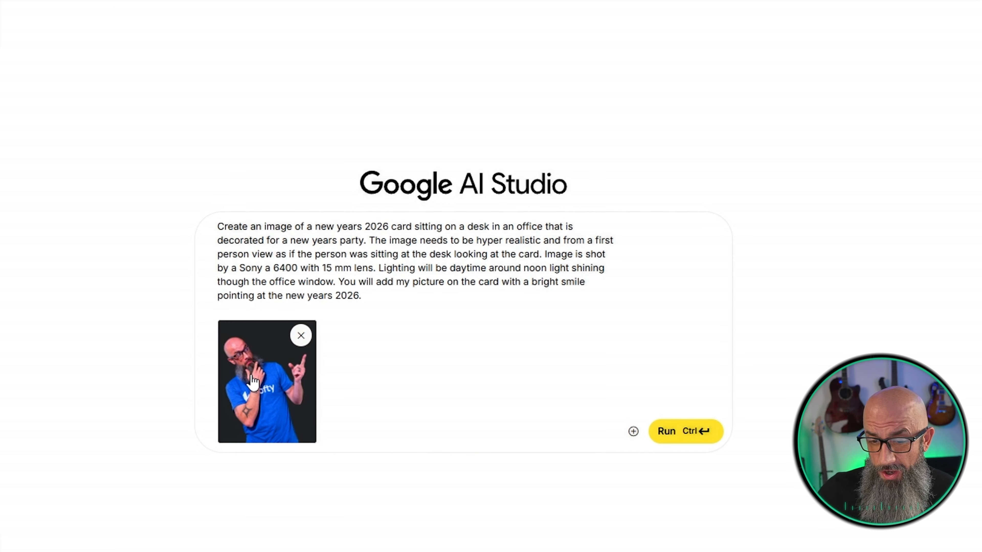
Add "I will be wearing a new years decorated shirt" to the end of the prompt, correcting the spelling of "years"
left_click(372, 300)
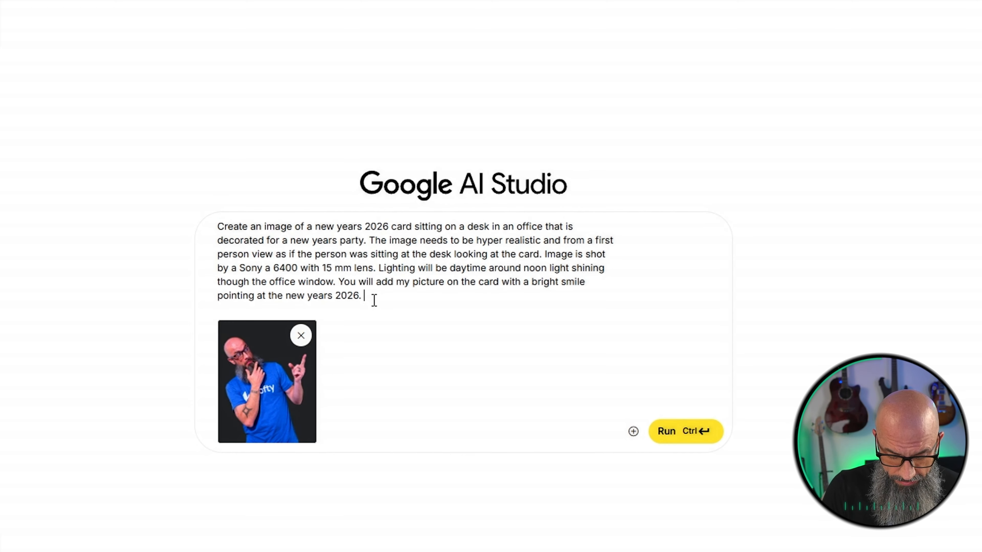
type("I will be w")
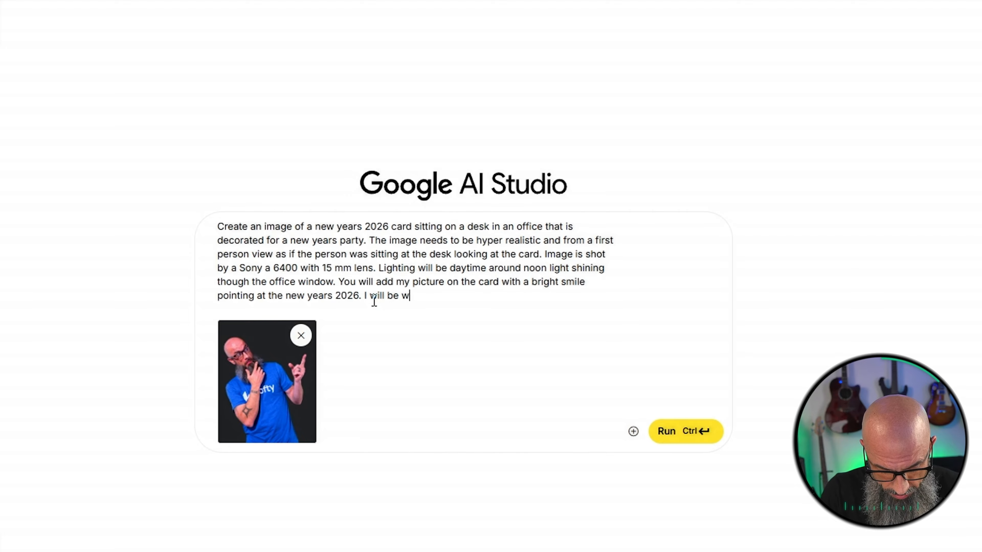
type("earing a new ye")
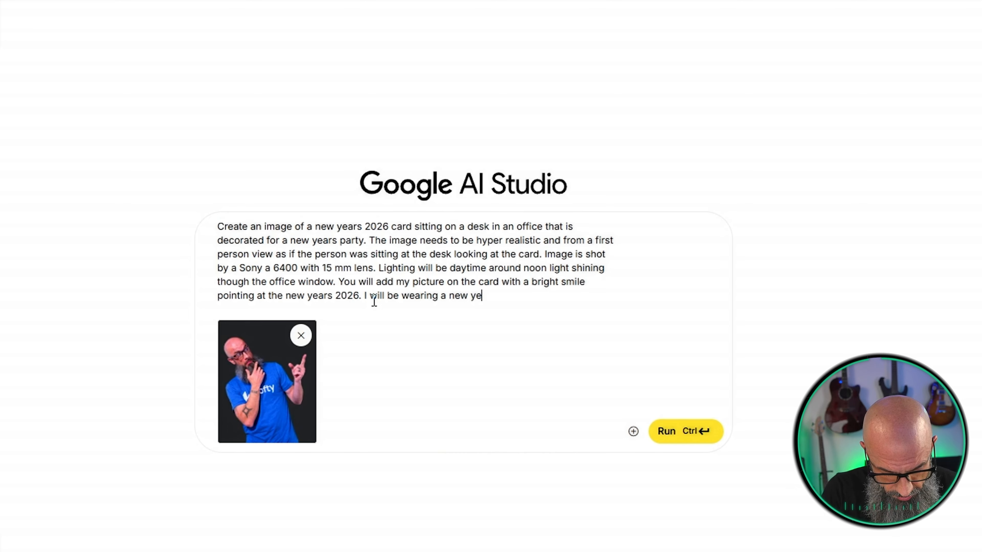
type("rs decorated shirt")
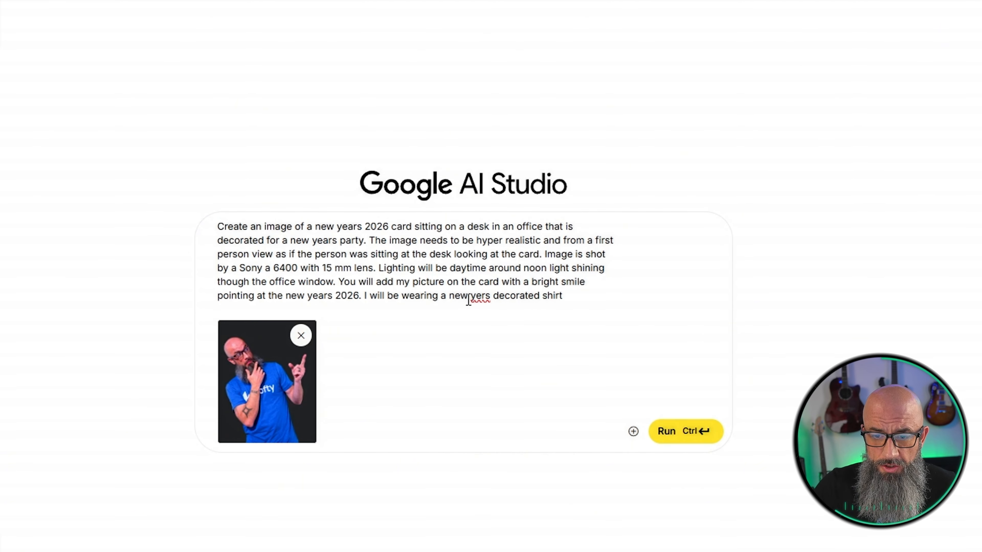
right_click(468, 301)
left_click(472, 297)
right_click(472, 297)
left_click(498, 313)
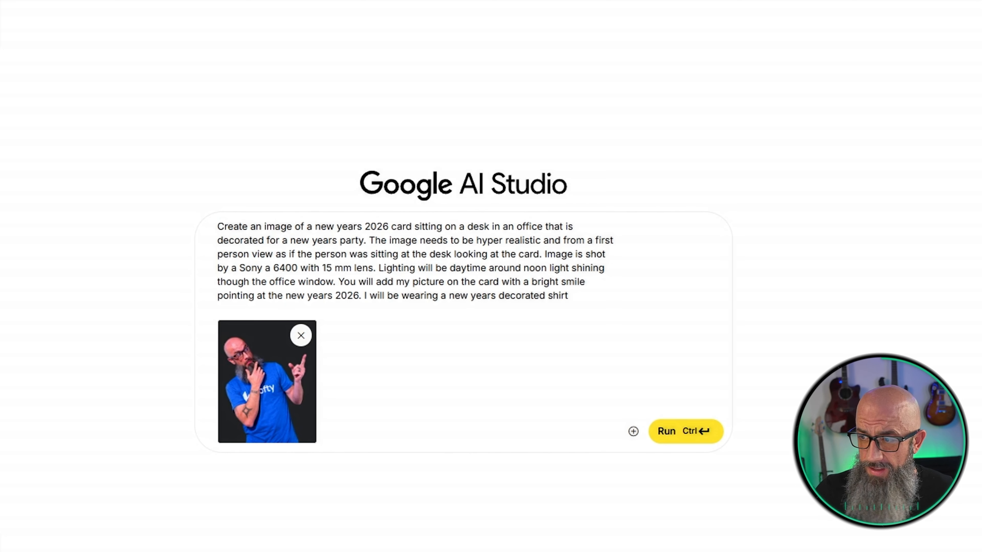
Run the prompt and inspect the generated New Year card image enlarged, then close the preview
left_click(692, 426)
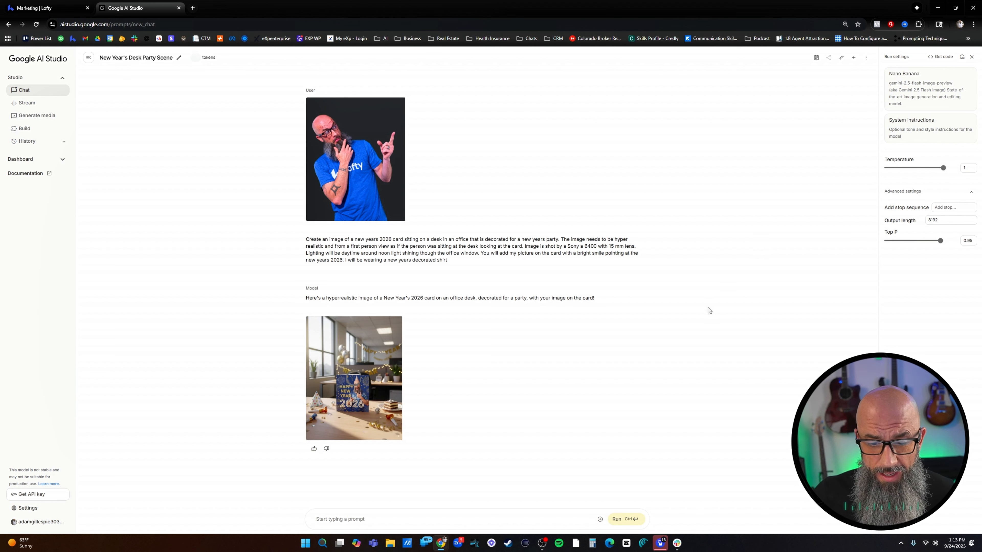
left_click(367, 397)
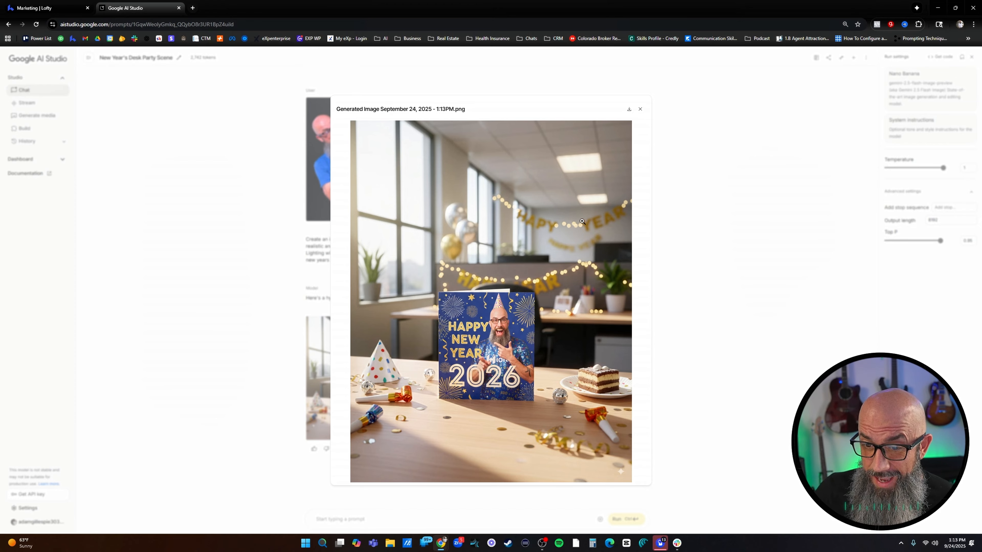
left_click(471, 346)
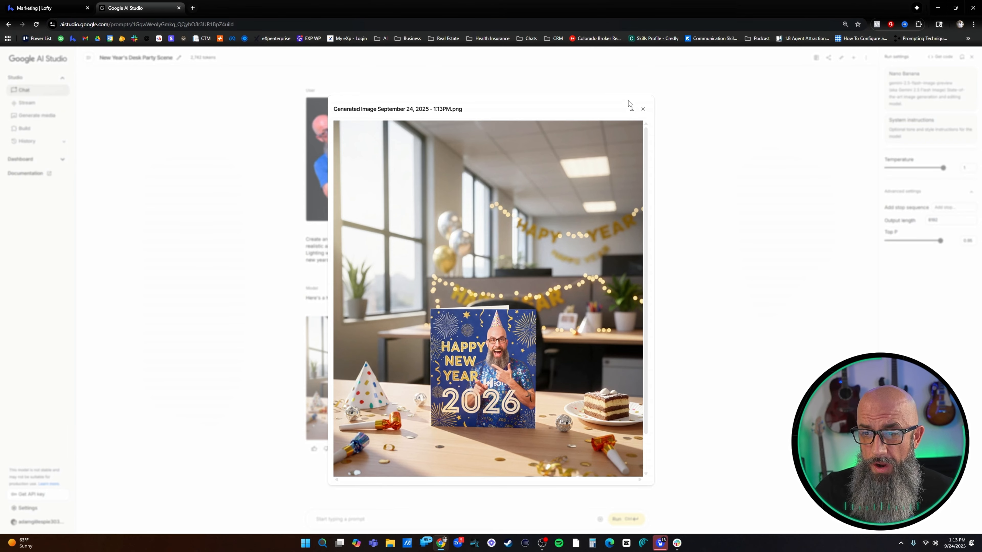
left_click(643, 108)
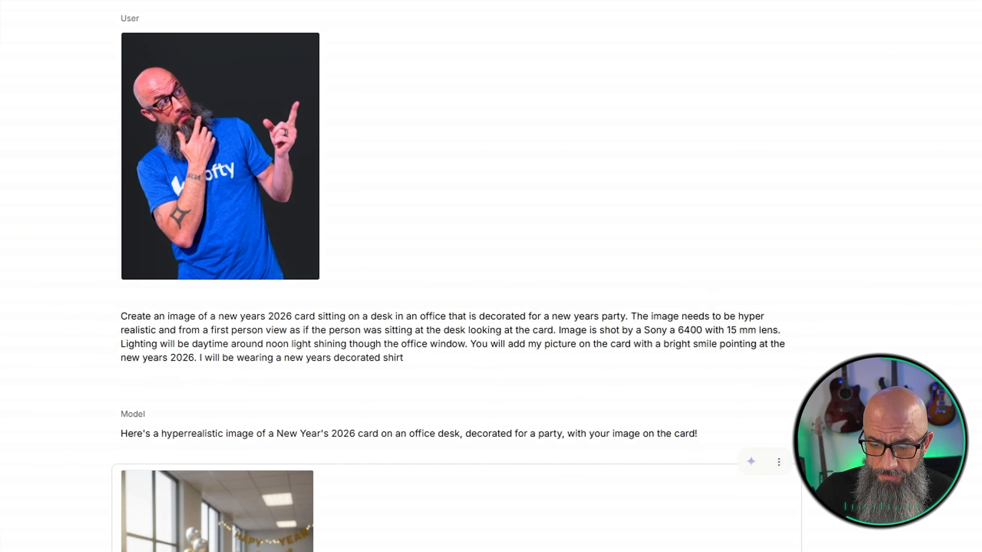
Copy the full text of the submitted prompt into the new prompt field
left_click_drag(518, 358, 72, 325)
key("ctrl+c")
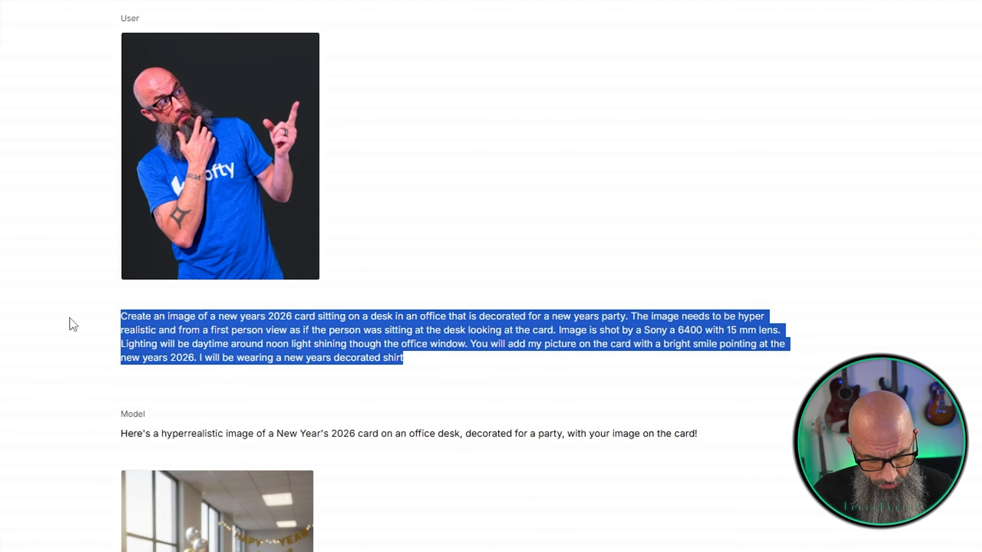
left_click(283, 506)
key("ctrl+v")
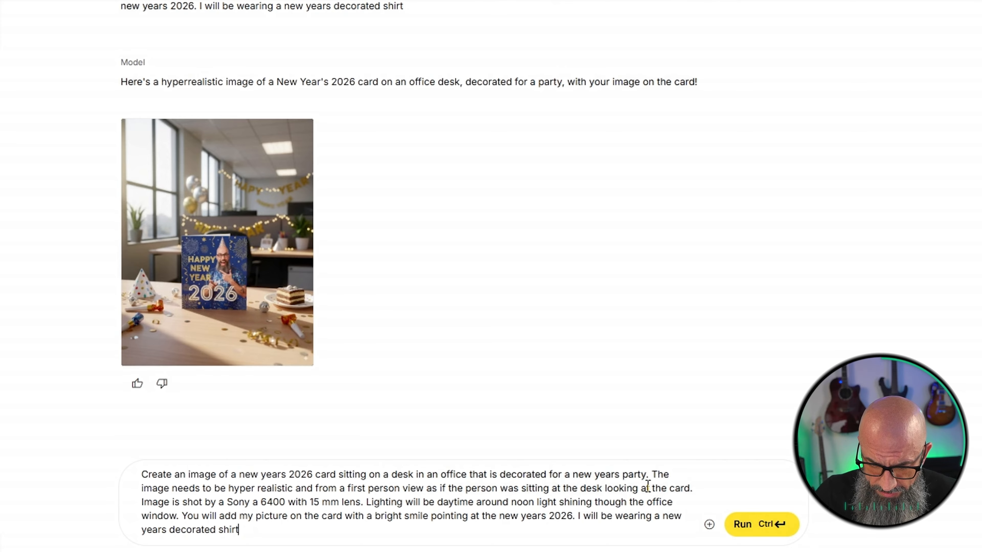
Insert "new years and christmas decorations in the background" after the sentence ending "looking at the card."
left_click(693, 488)
type("new years and ")
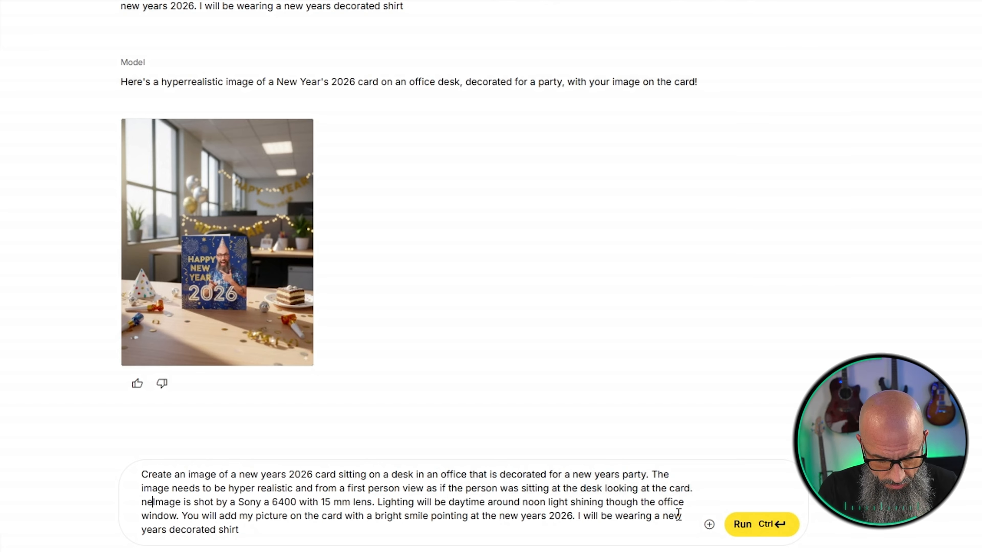
type("christmas ")
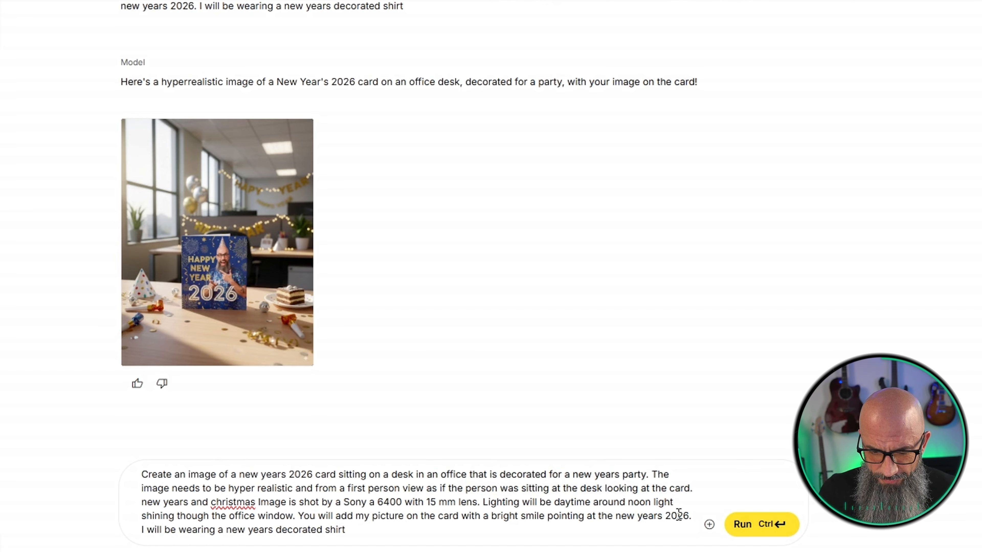
type("decorations")
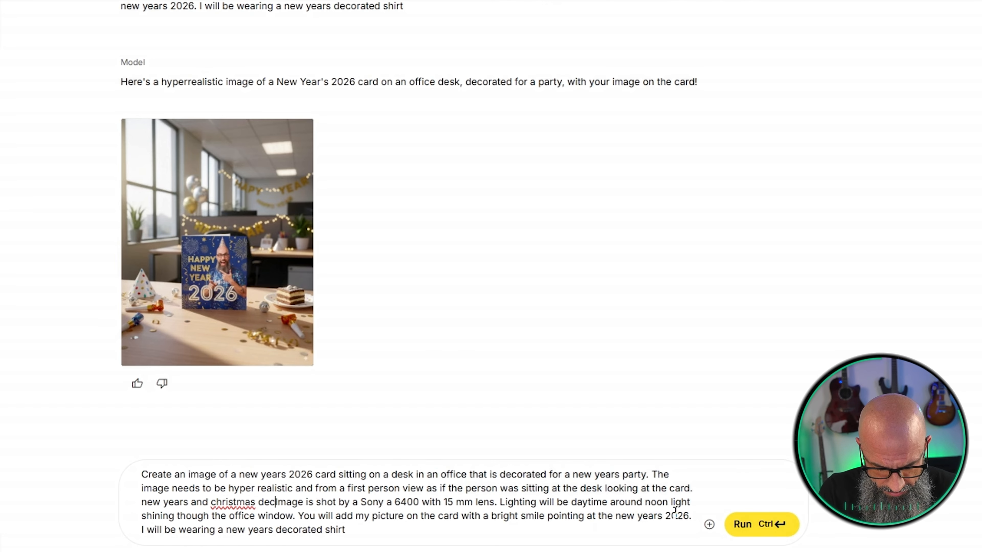
key("Delete")
type("iin the background")
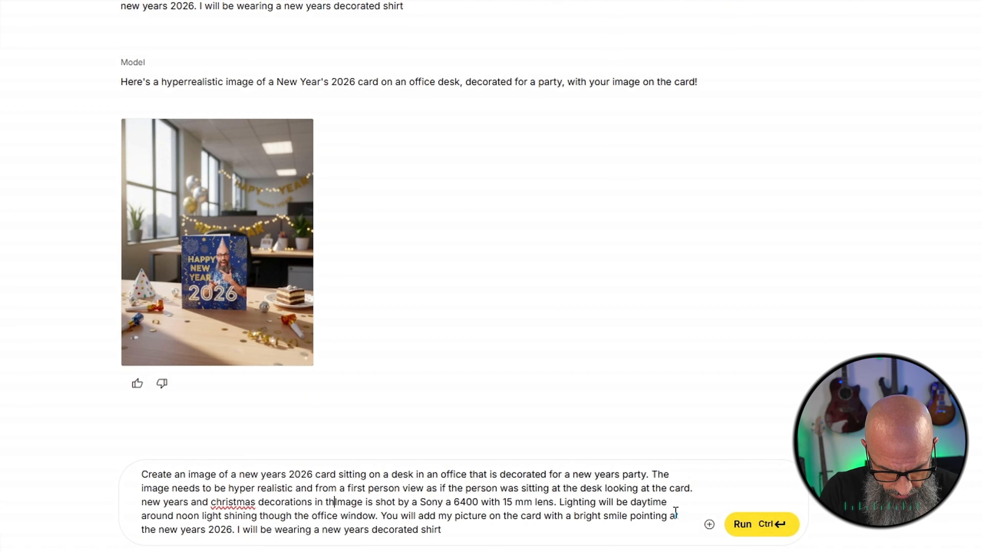
Capitalize "Christmas" in the inserted text and separate "background" from "Image" with a period and a space
right_click(232, 503)
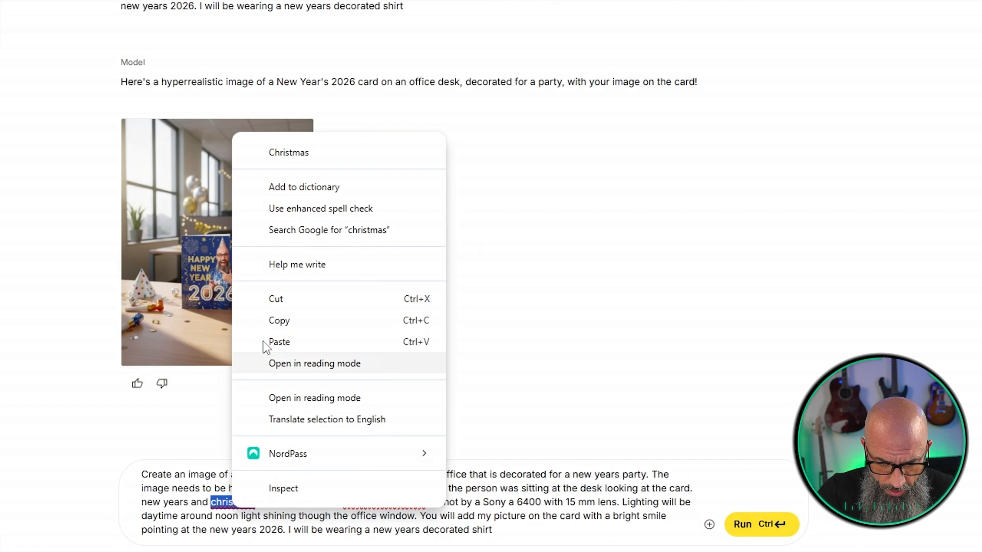
left_click(288, 161)
right_click(371, 502)
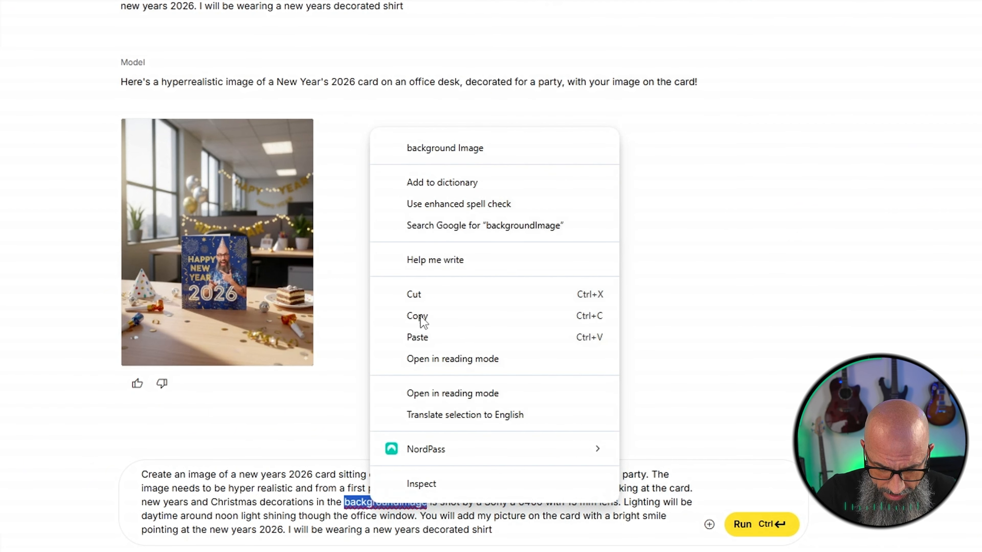
left_click(425, 149)
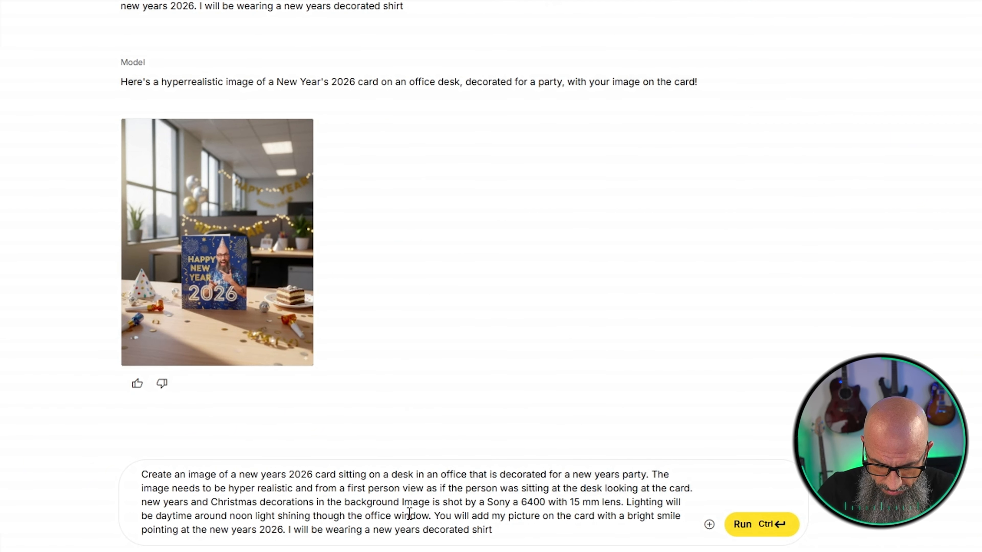
type(".")
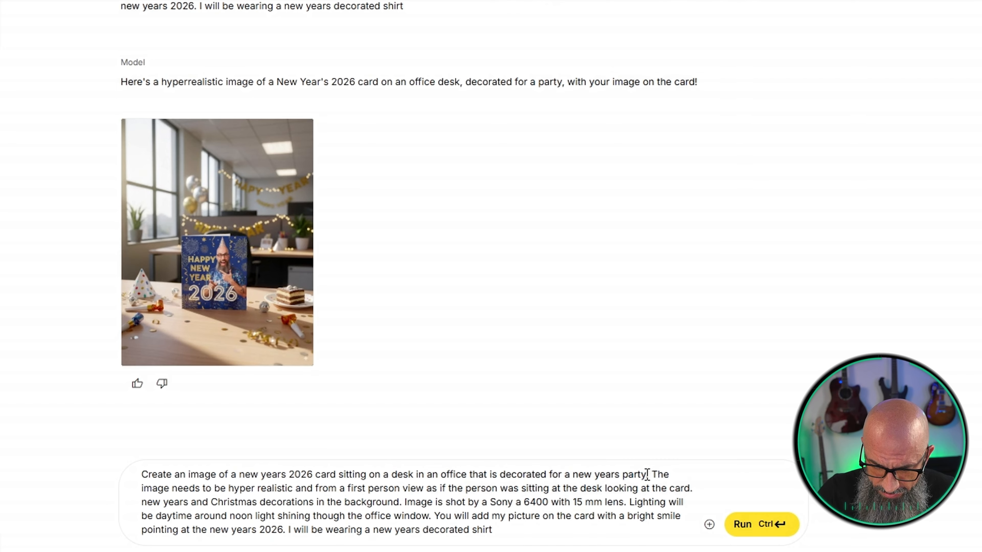
Replace "party" with "and Christmas" in the prompt's first sentence, keeping Christmas capitalized
left_click_drag(646, 475, 620, 475)
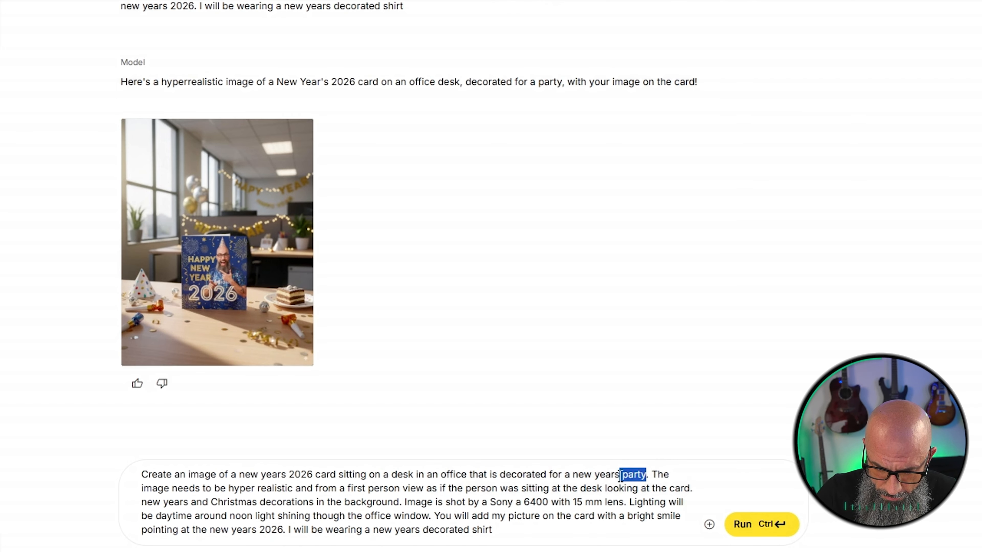
key("BackSpace")
type("and ")
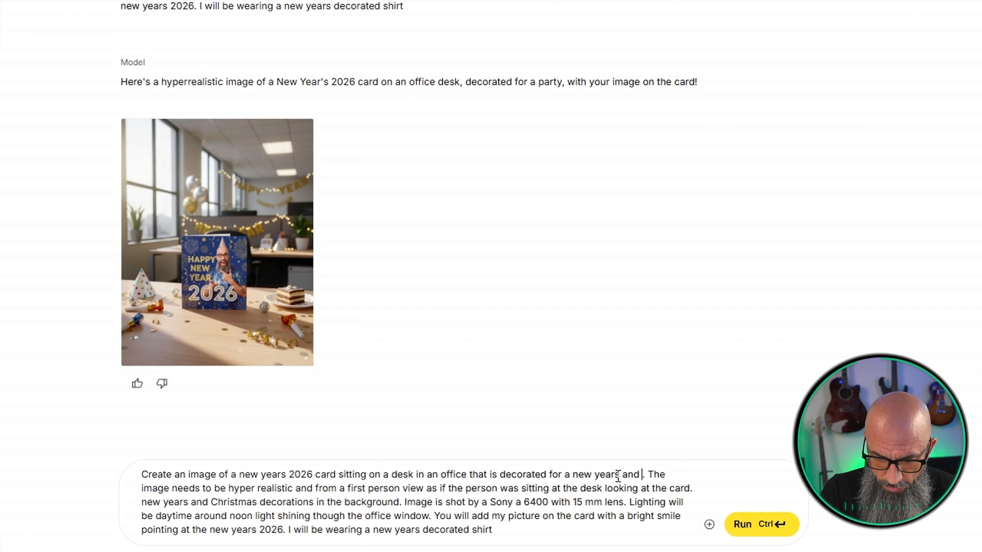
type("christmas")
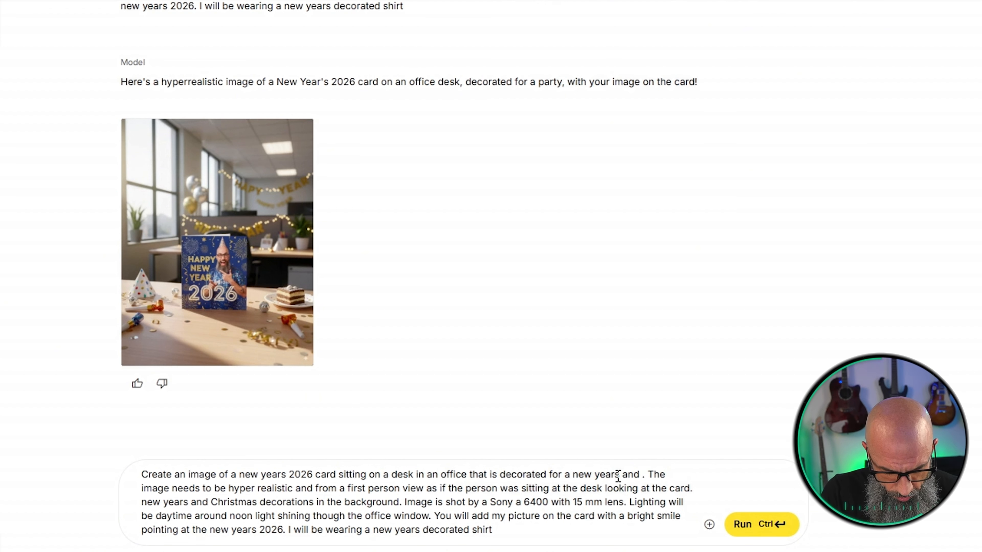
right_click(659, 472)
left_click(702, 125)
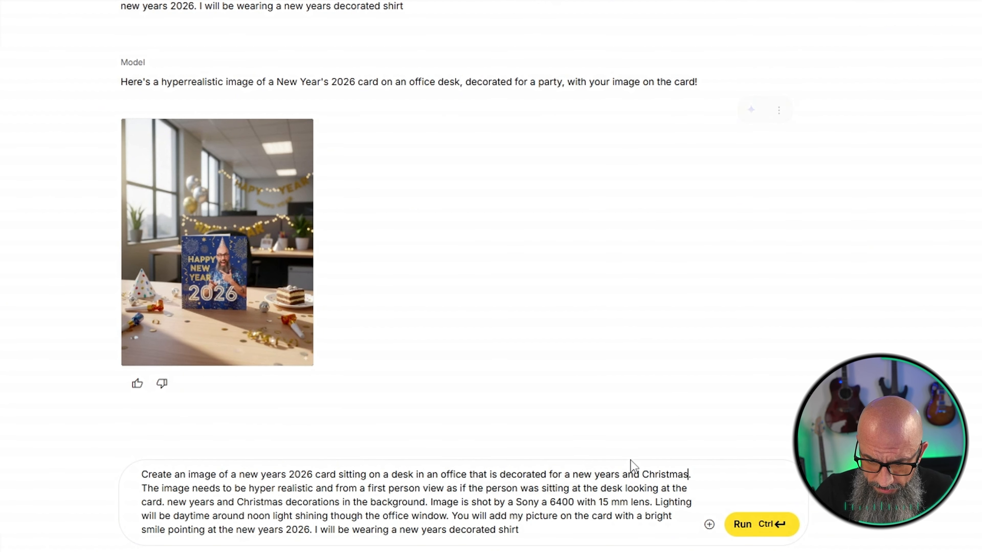
Set the lens in the prompt to 50 mm and delete the sentence about daytime noon light through the office window
double_click(603, 501)
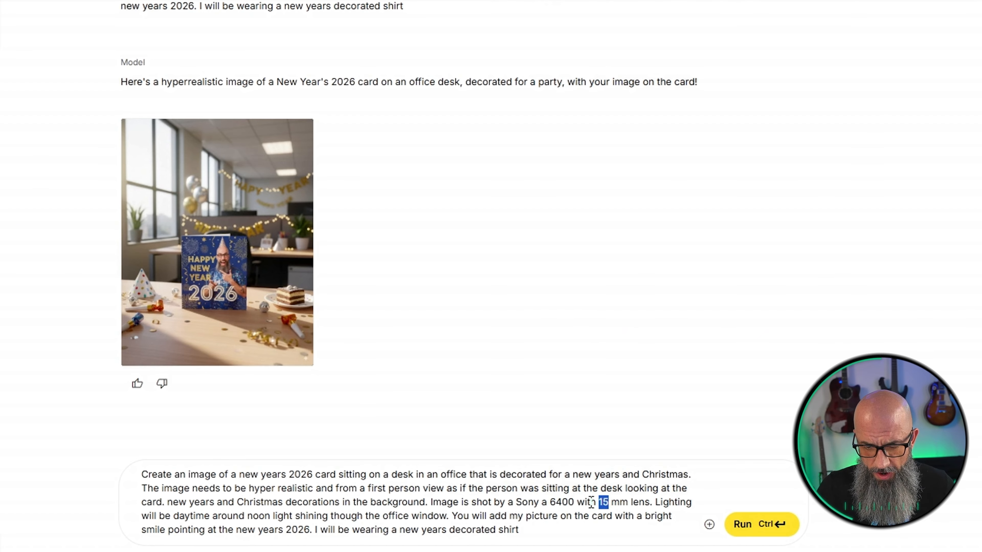
type("50")
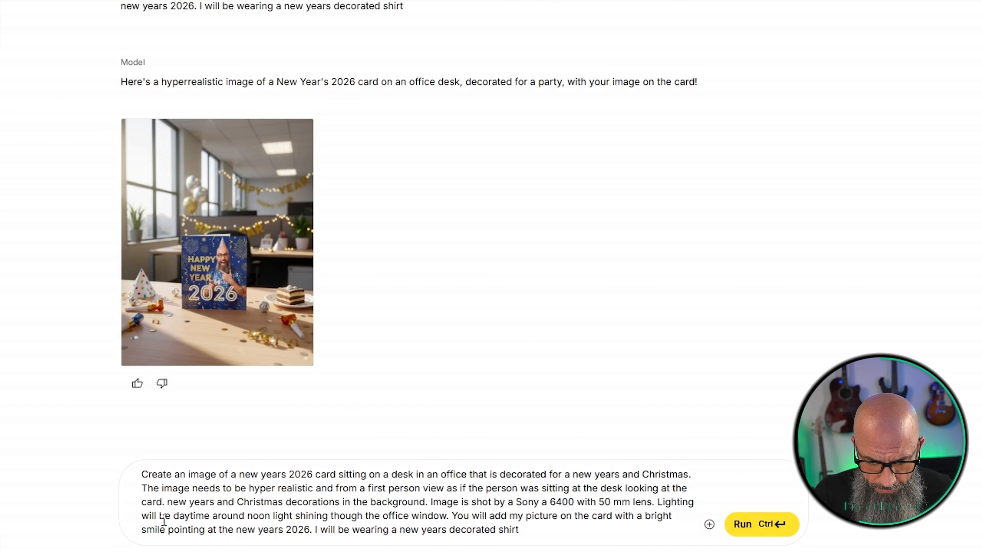
left_click_drag(173, 517, 309, 518)
left_click_drag(655, 502, 449, 513)
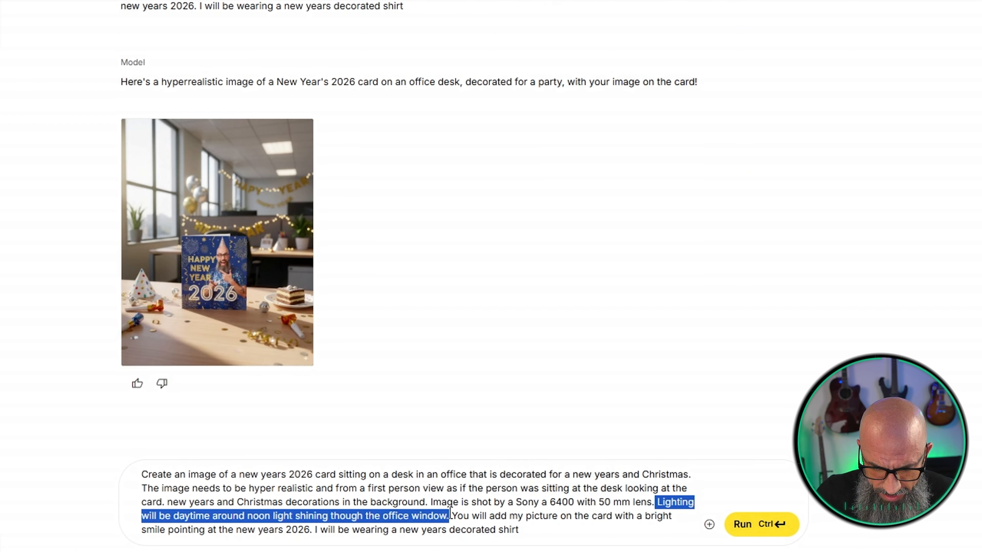
key("BackSpace")
key("BackSpace")
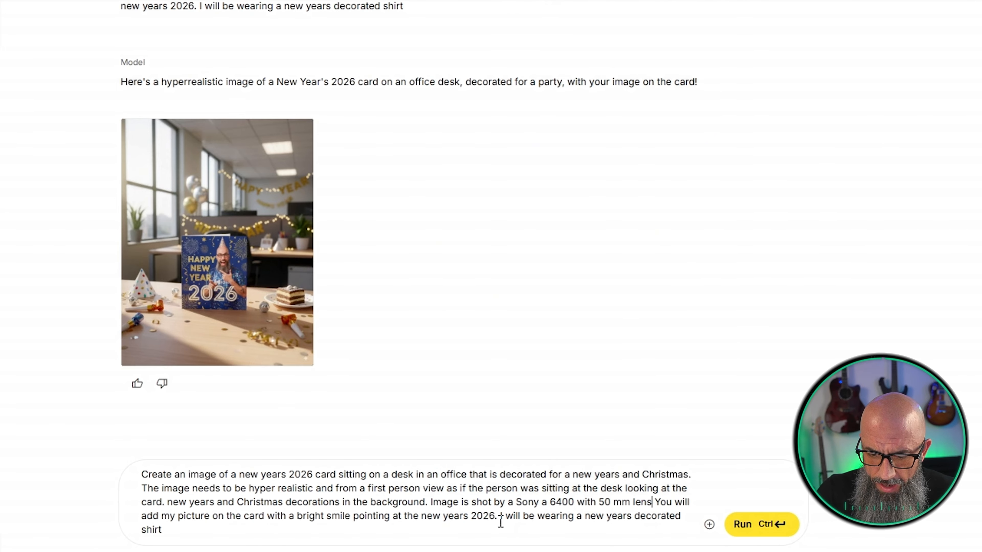
Reword the prompt's final sentence to "I will be wearing an ugly Christmas sweater."
left_click_drag(500, 517, 514, 544)
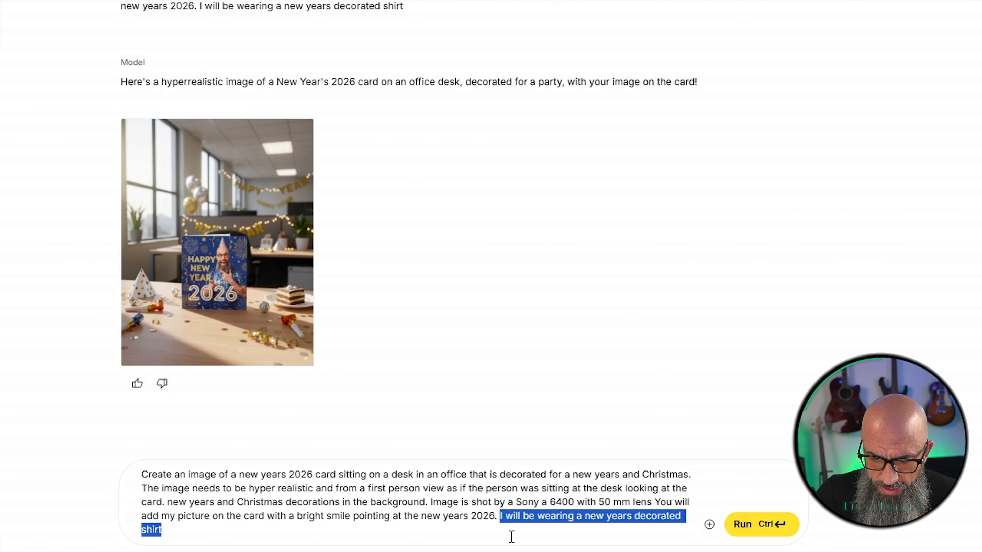
left_click(594, 518)
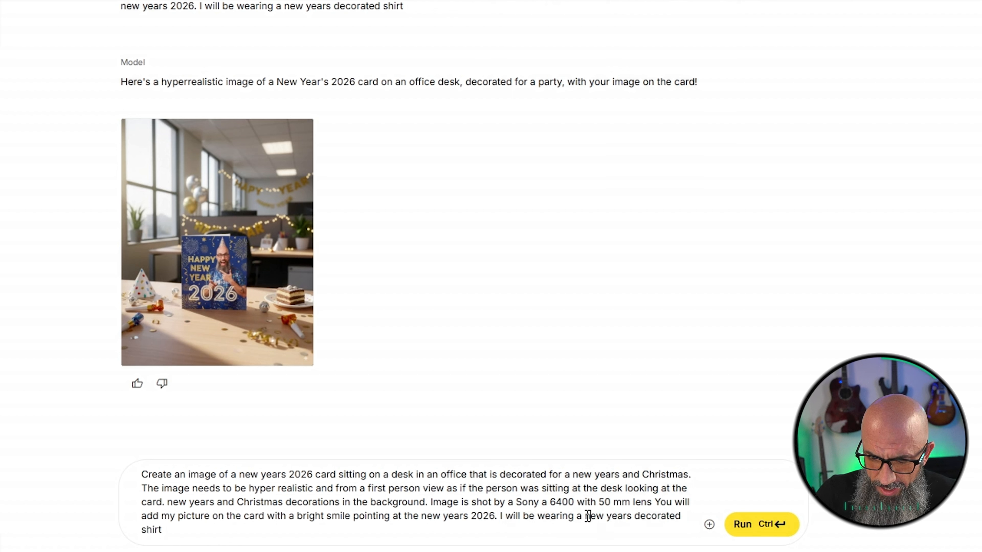
left_click_drag(585, 517, 634, 517)
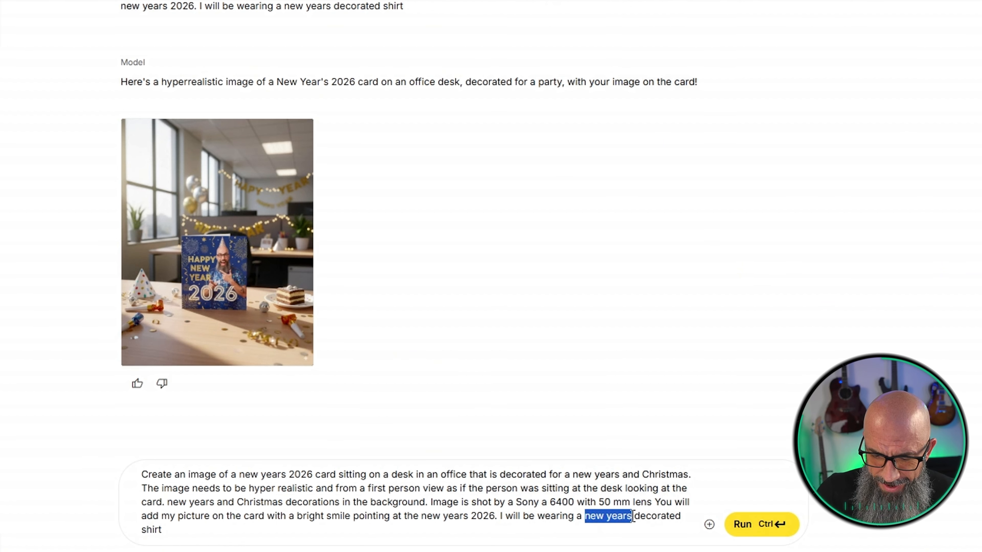
key("BackSpace")
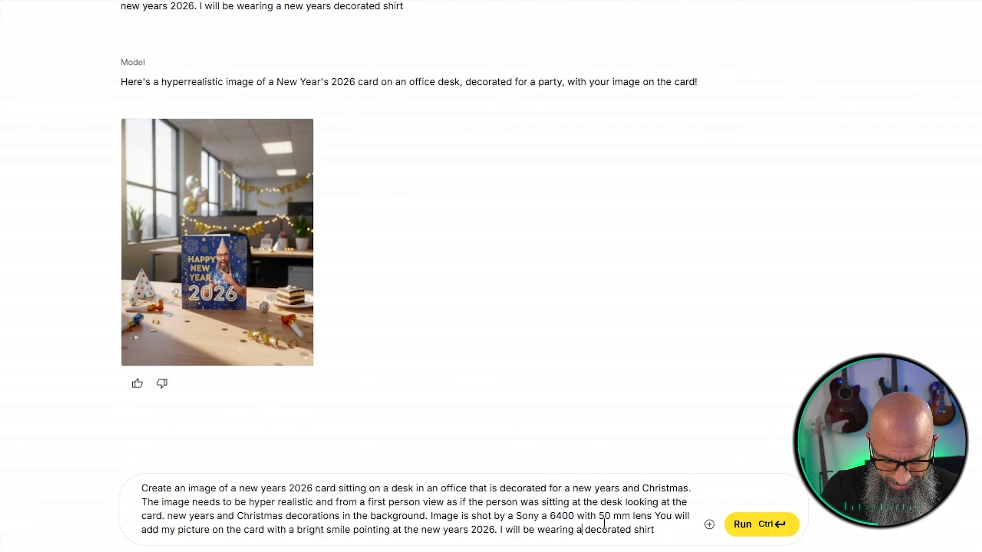
type("n ugly ")
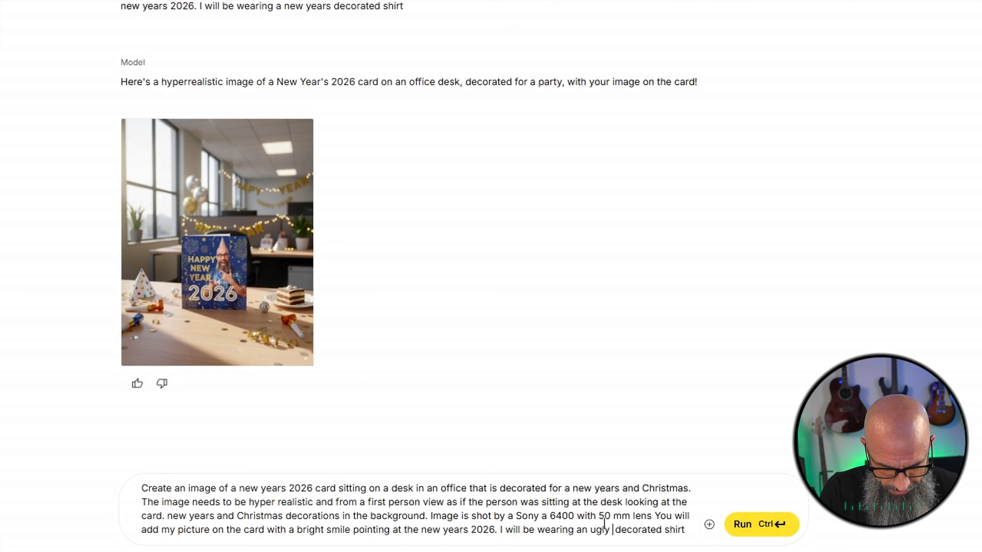
type("Christmas sw ")
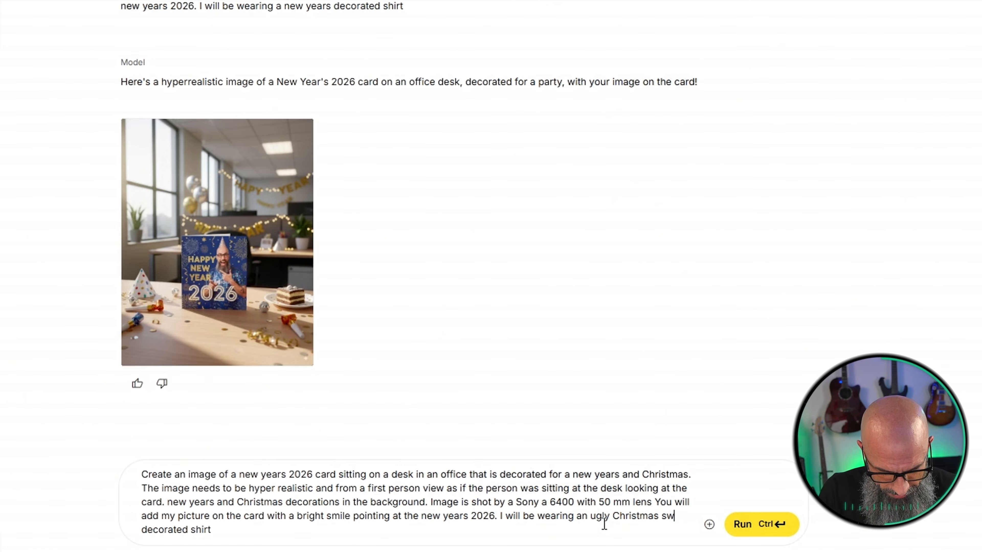
type("eater")
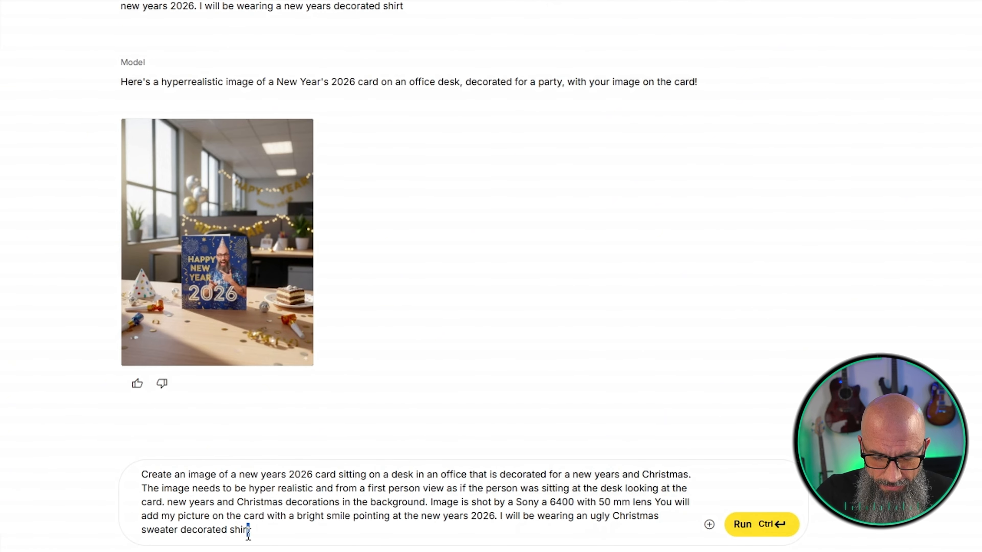
left_click_drag(250, 530, 177, 536)
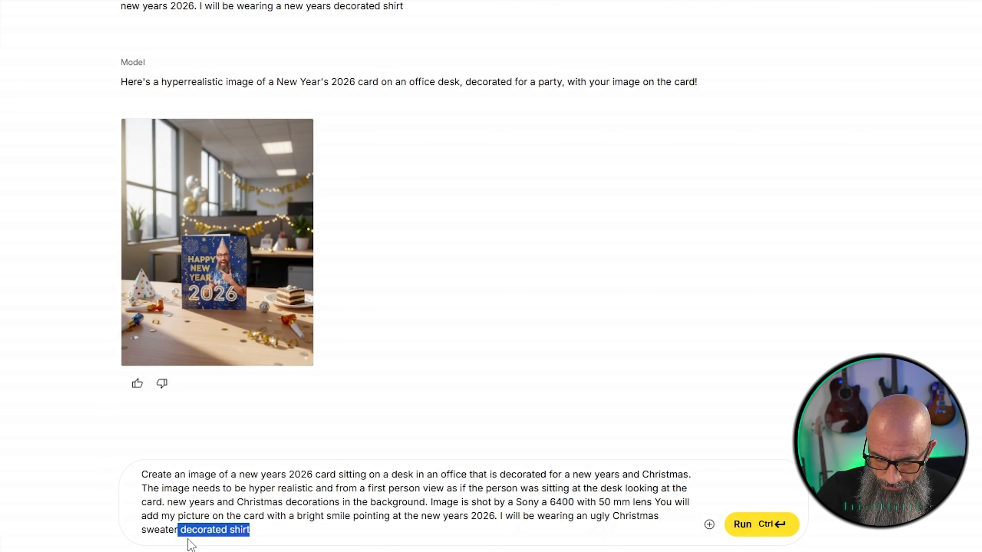
key("BackSpace")
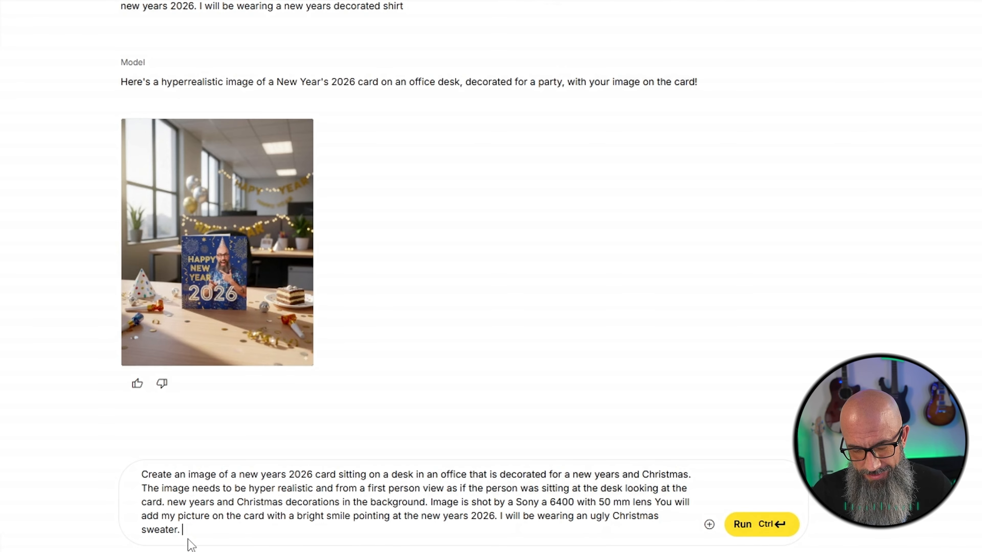
type(".")
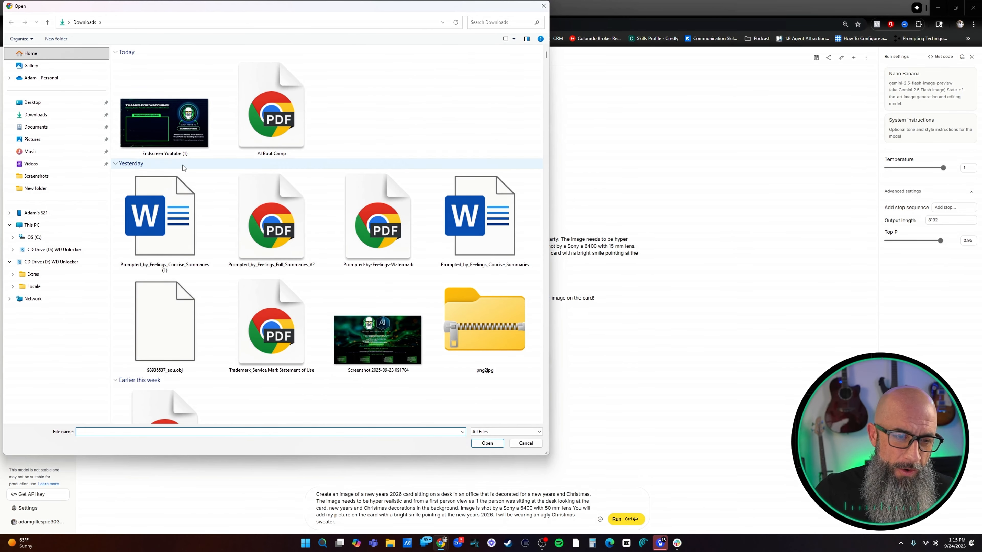
Attach the portrait photo with crossed arms and a black shirt from the Downloads folder to the prompt
scroll(297, 197, "down", 10)
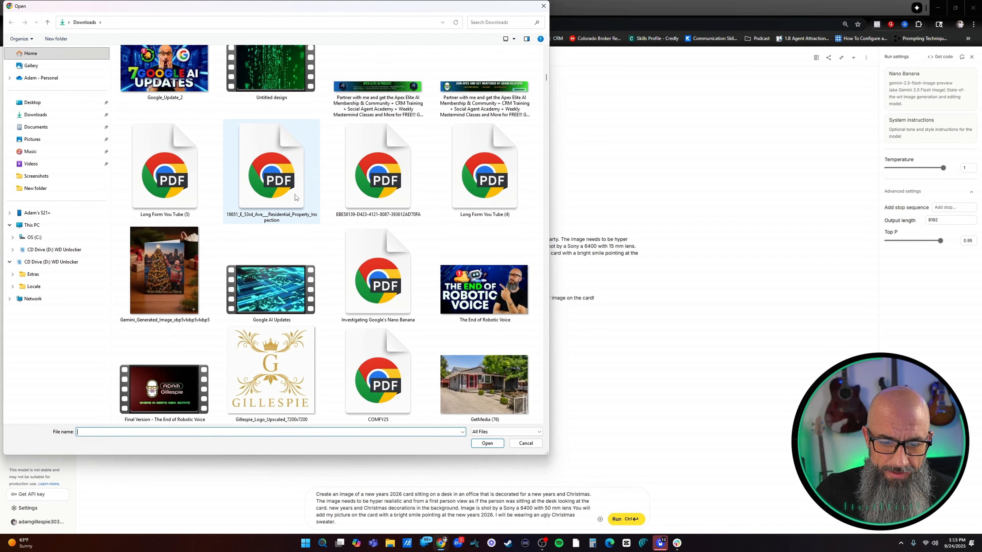
scroll(296, 197, "down", 10)
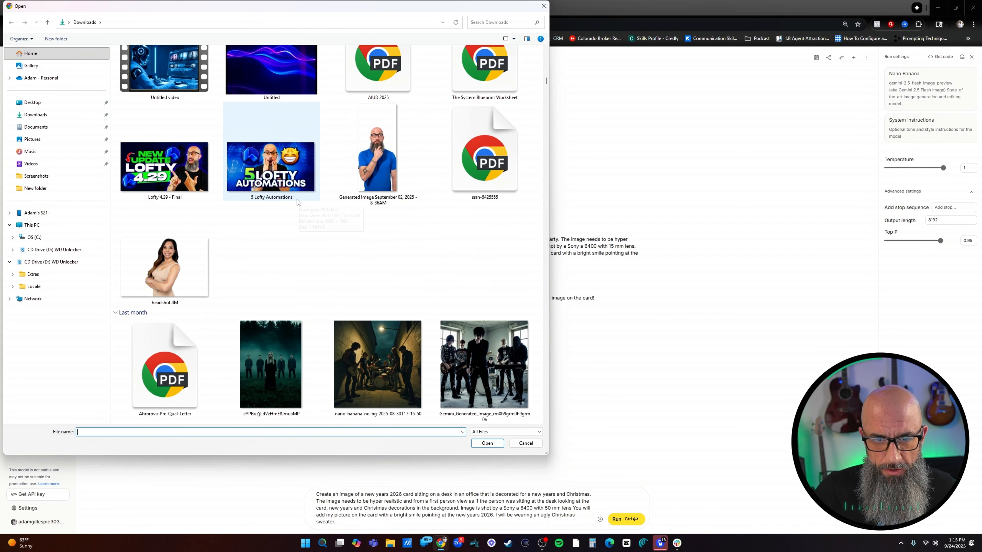
scroll(298, 209, "down", 10)
scroll(296, 228, "down", 15)
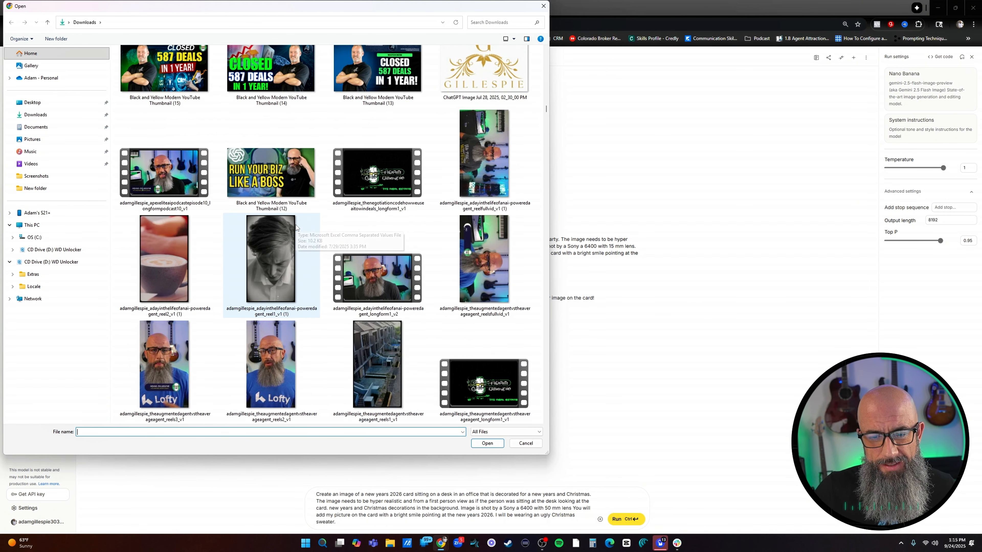
scroll(298, 238, "down", 15)
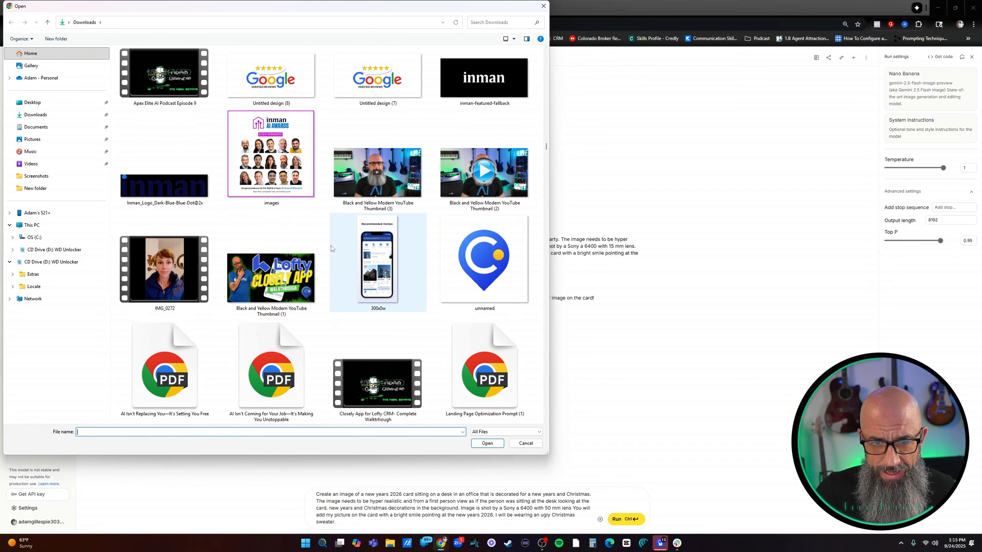
scroll(330, 245, "down", 15)
scroll(328, 250, "down", 15)
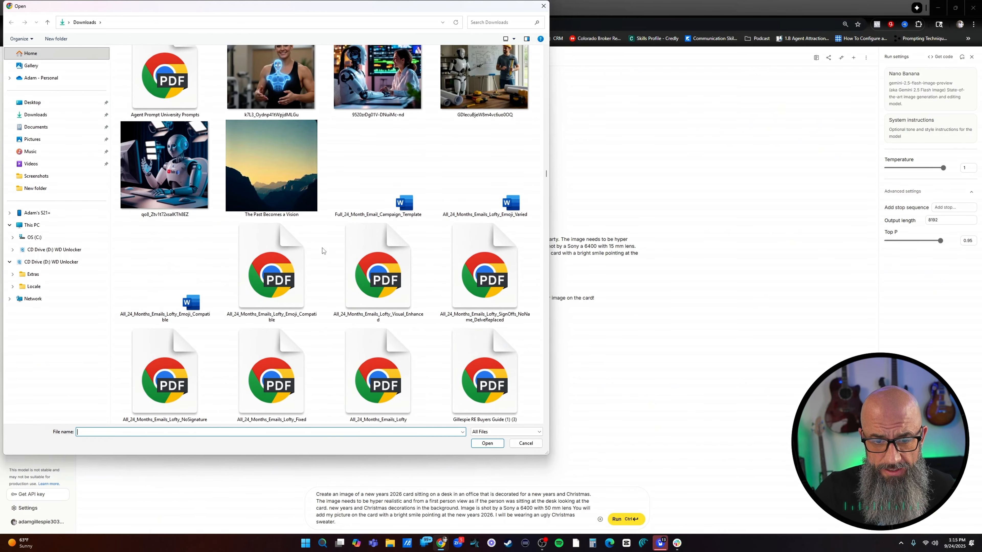
scroll(323, 258, "down", 15)
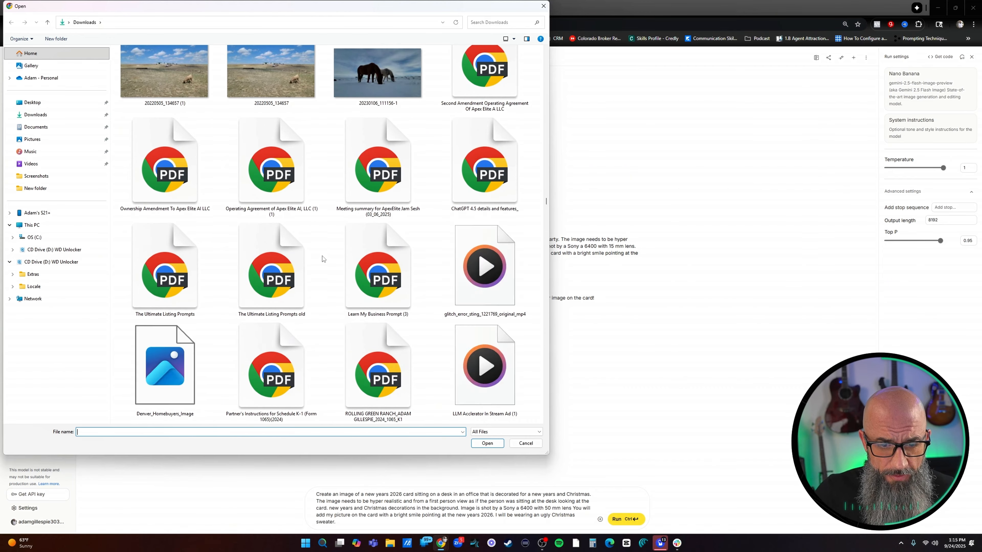
scroll(321, 258, "down", 15)
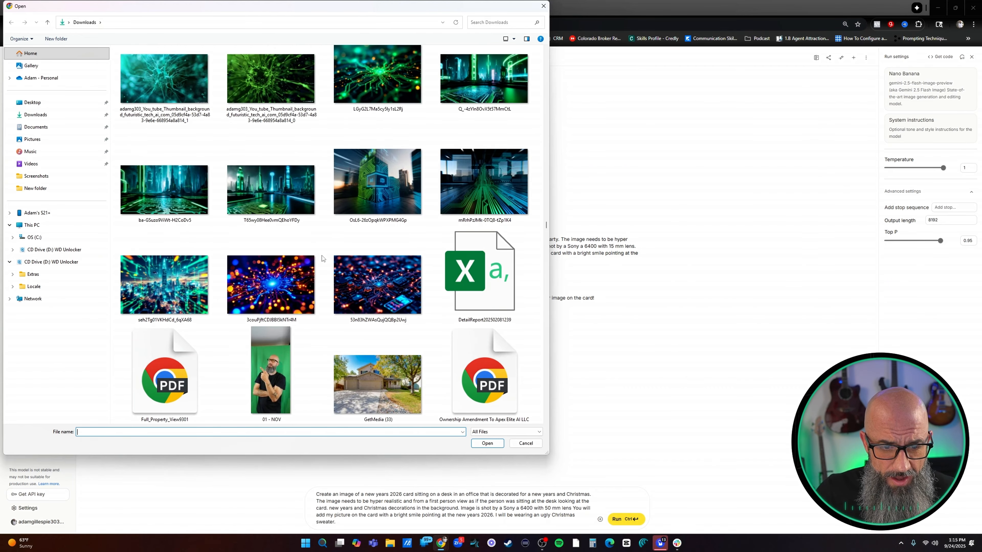
scroll(322, 259, "down", 15)
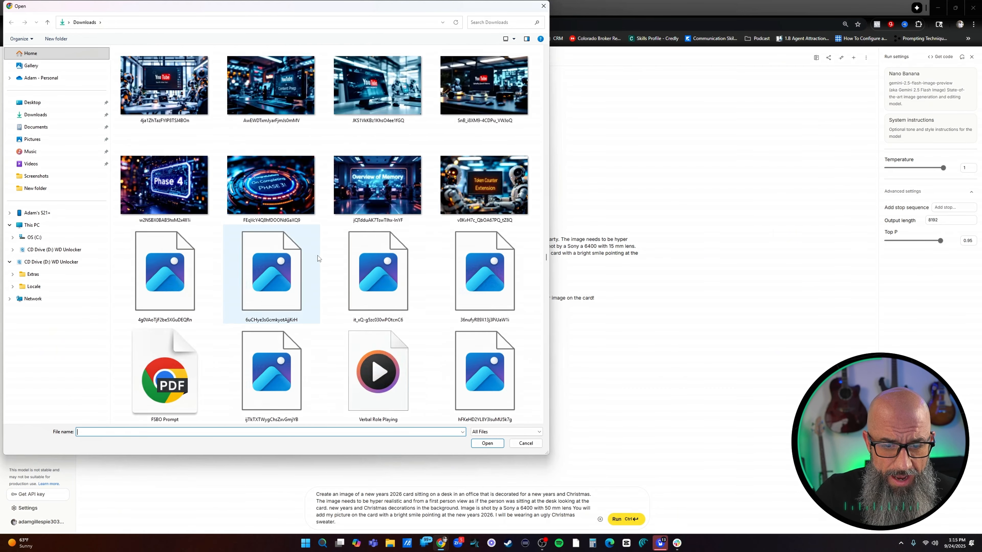
scroll(326, 261, "down", 15)
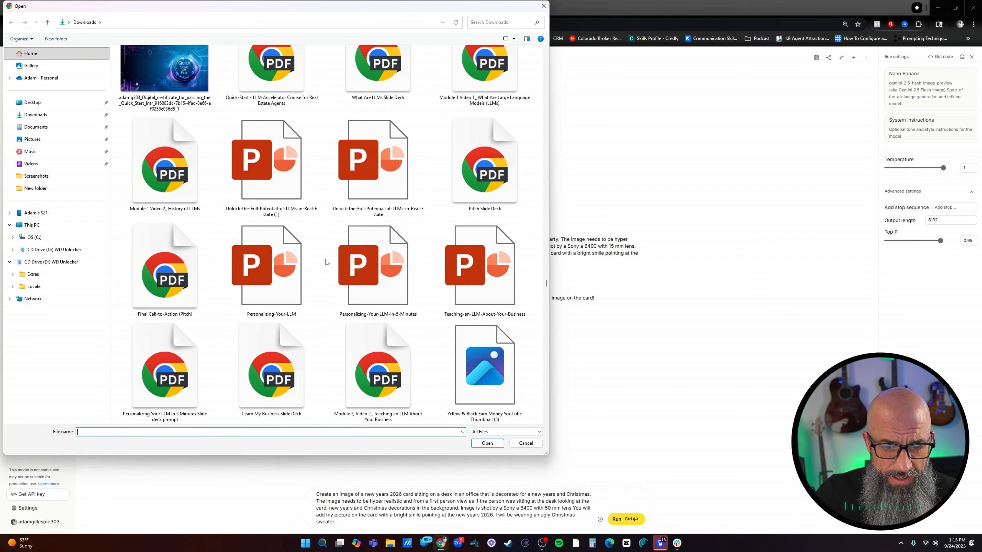
scroll(320, 262, "down", 15)
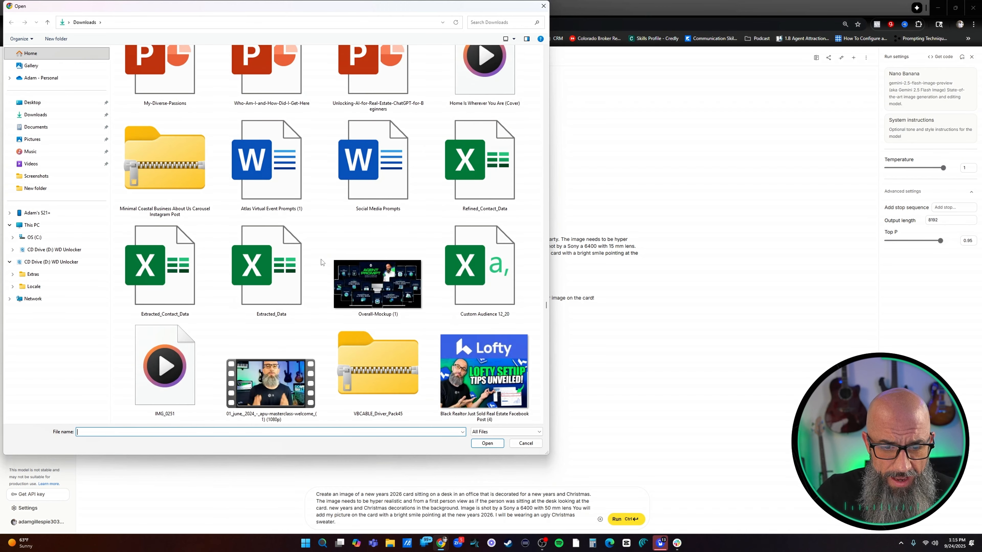
double_click(166, 187)
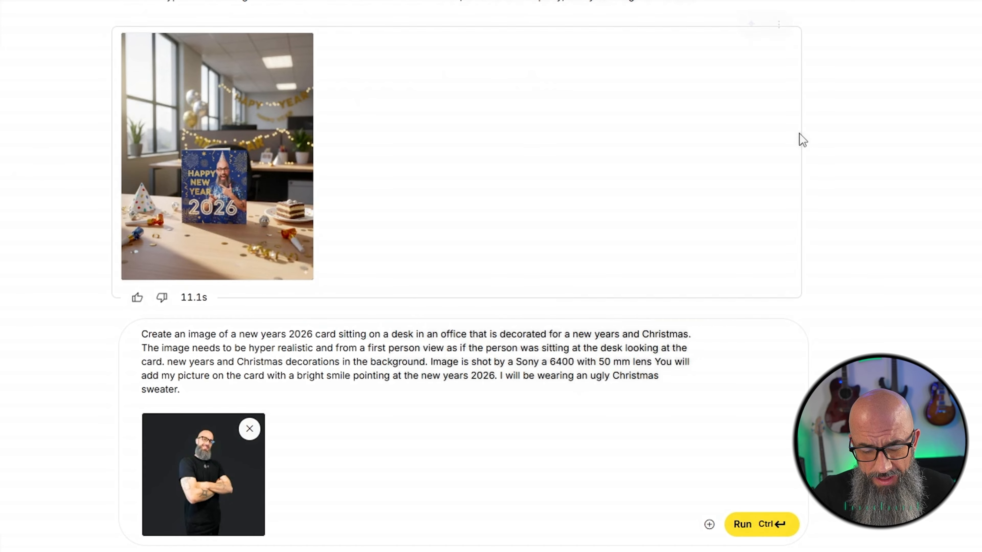
Run the revised prompt and download the generated New Year 2026 card image
left_click(749, 528)
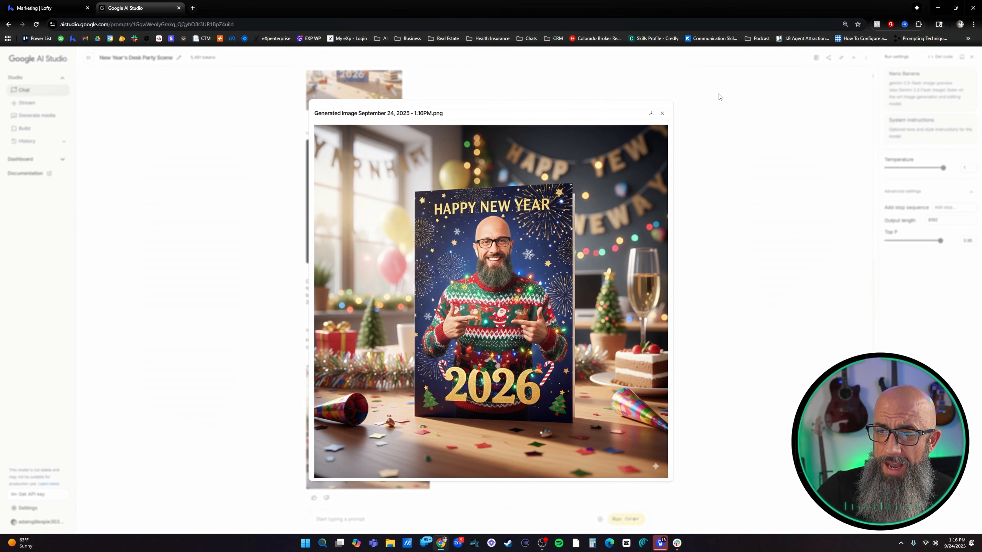
left_click(651, 114)
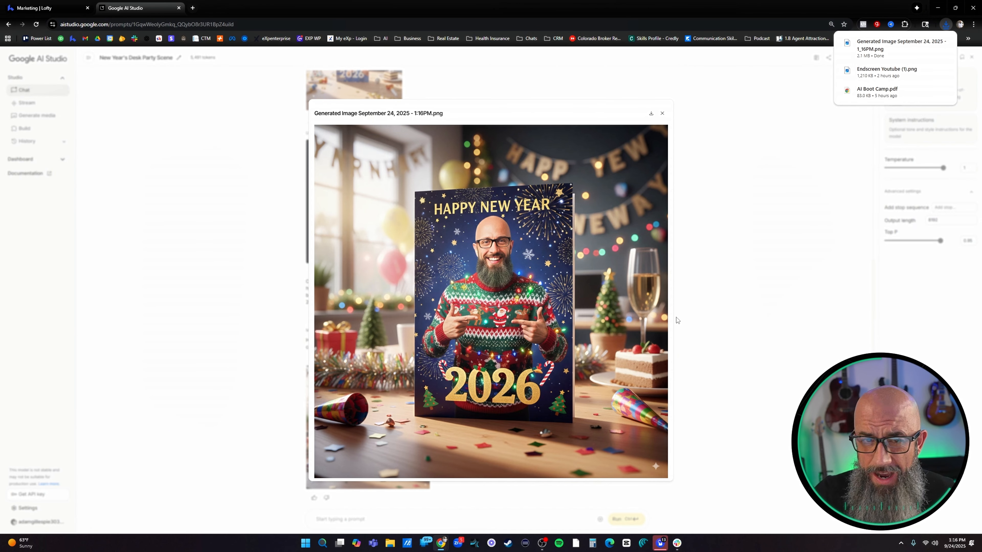
Switch to Lofty and insert the downloaded New Year 2026 card image from the Downloads folder into the email body
left_click(14, 9)
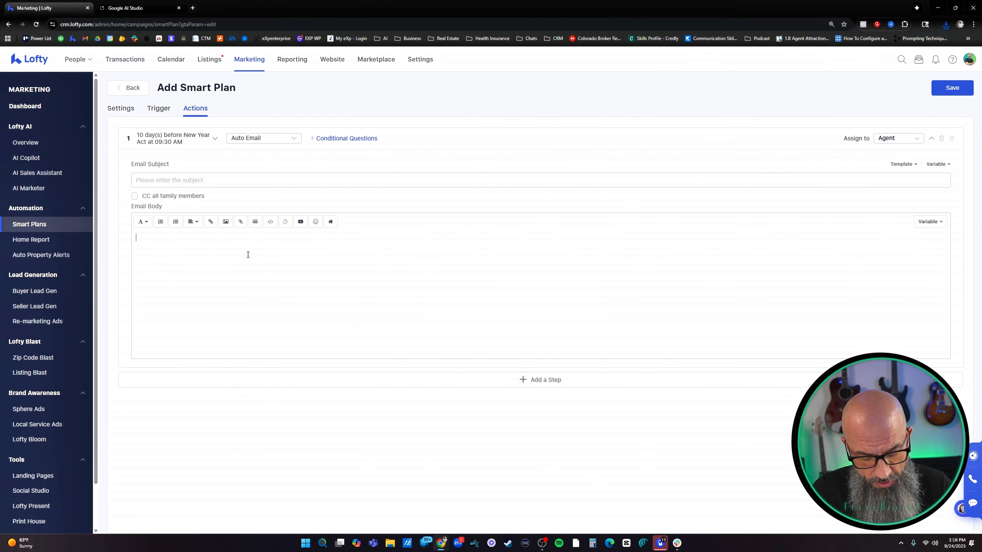
type("Create an image of a new years 2026 card sitting on a desk in an office that is decorated for a new years party. The image needs to be hyper realistic and from a first person view as if the person was sitting at the desk looking at the card. Image is shot by a Sony a 6400 with 15 mm lens. Lighting will be daytime around noon light shining though the office window. You will add my picture on the card with a bright smile pointing at the new years 2026. I will be wearing a new years decorated shirt")
key("ctrl+z")
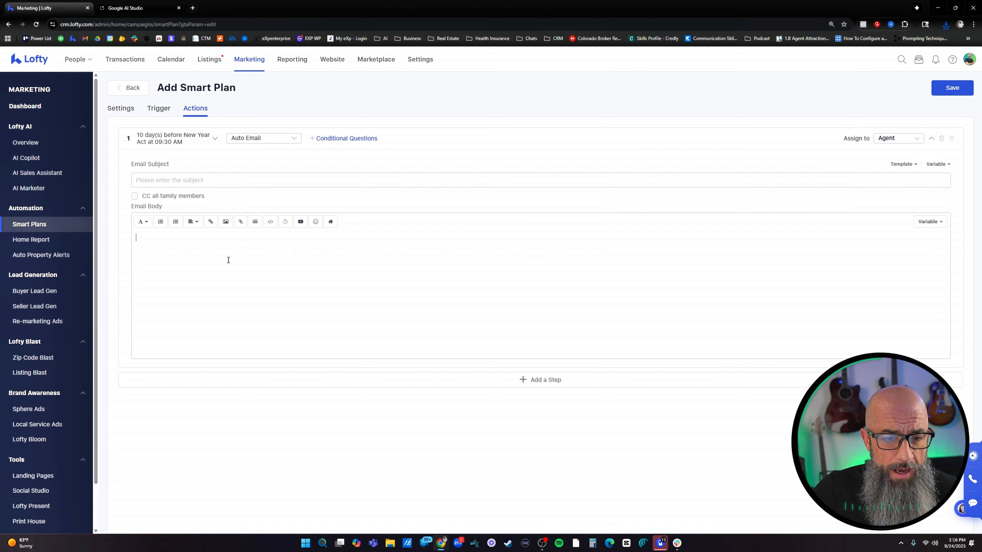
left_click(226, 222)
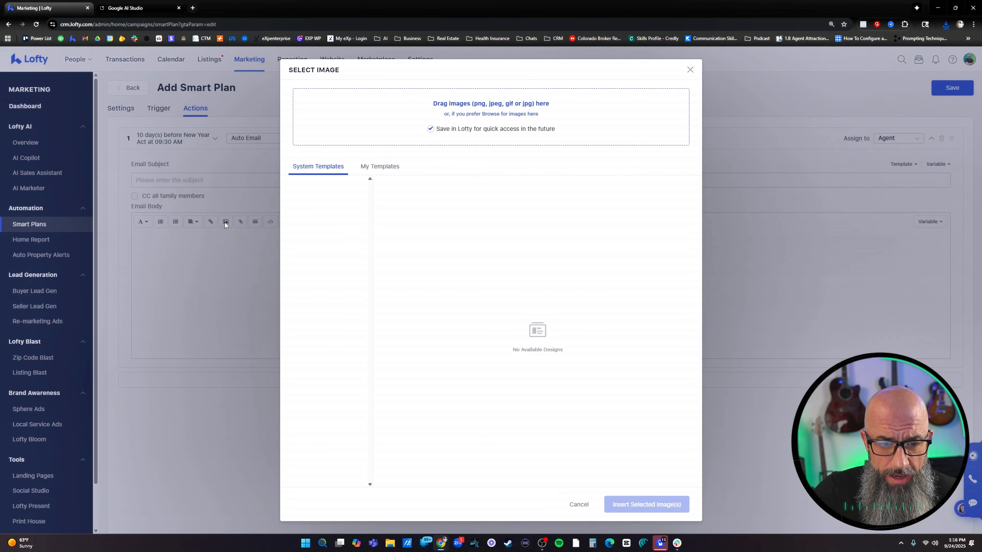
left_click(472, 108)
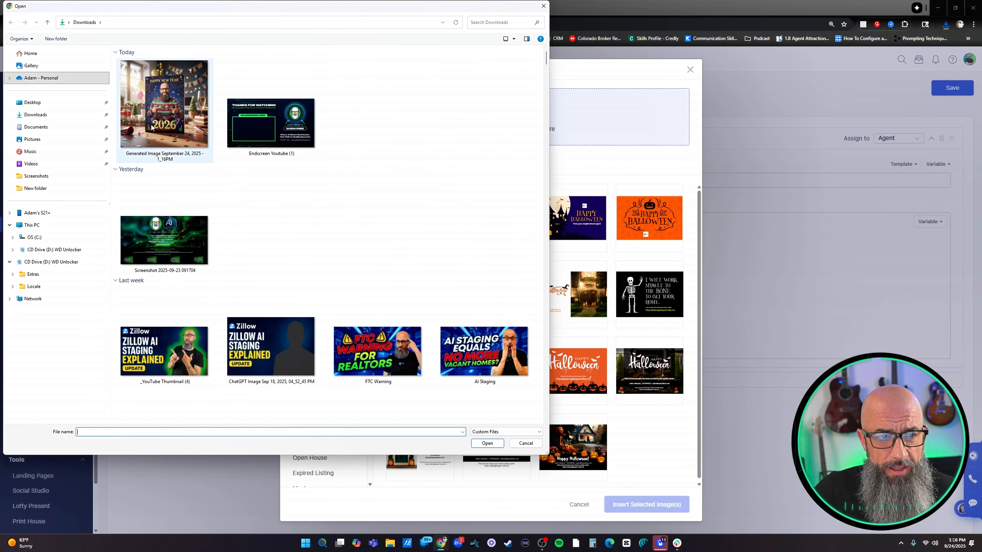
double_click(154, 128)
scroll(451, 292, "up", 5)
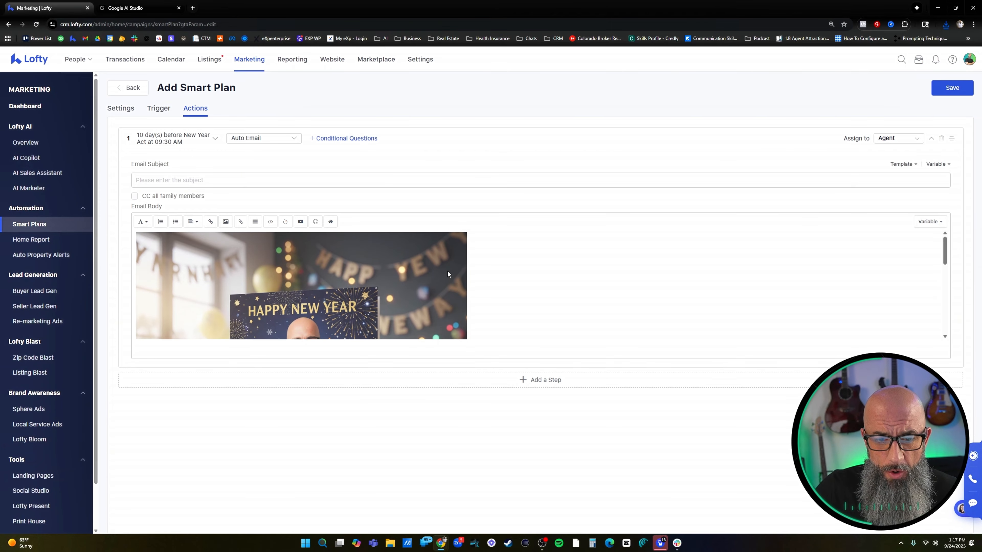
Centre the New Year card image in the email body and check its placement
left_click(322, 260)
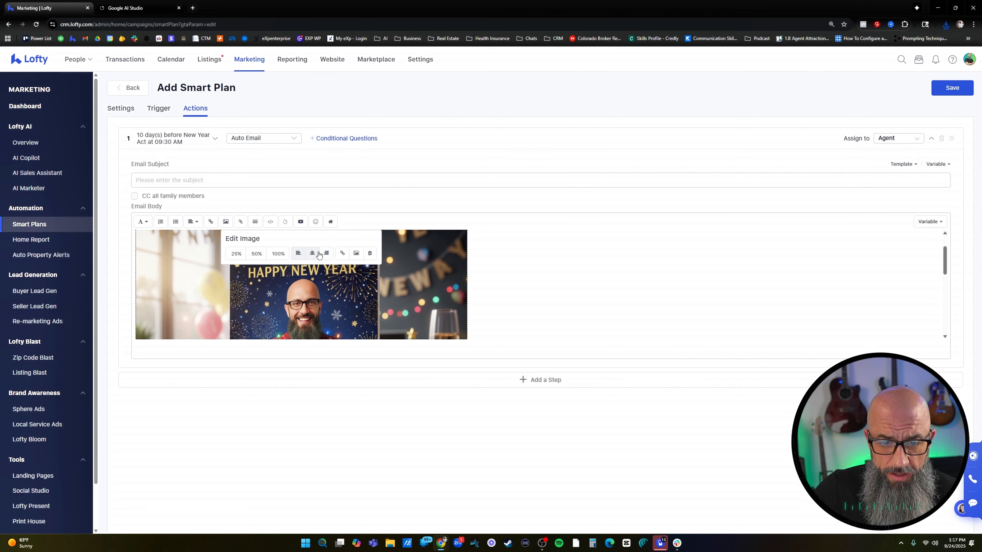
left_click(314, 254)
scroll(516, 281, "down", 3)
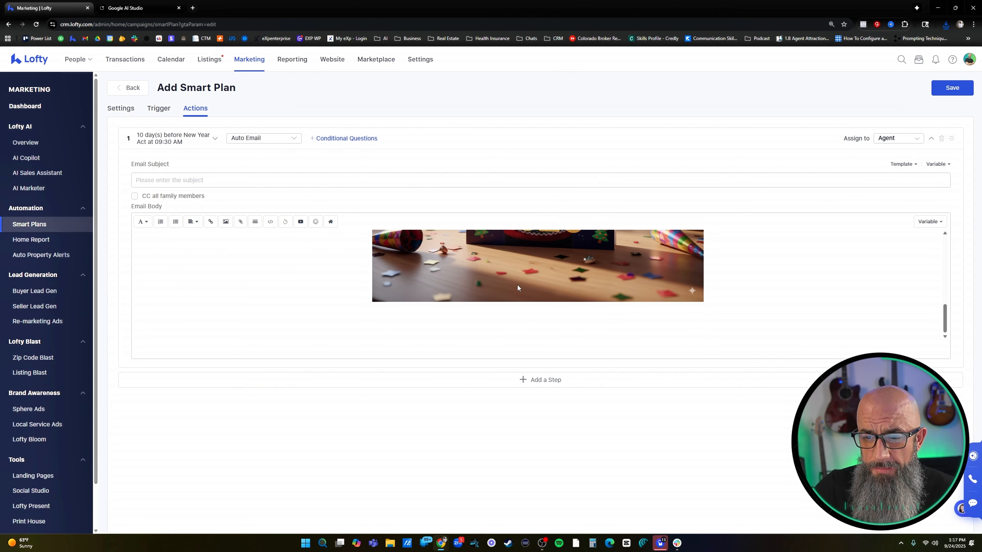
scroll(517, 284, "up", 5)
scroll(479, 287, "down", 4)
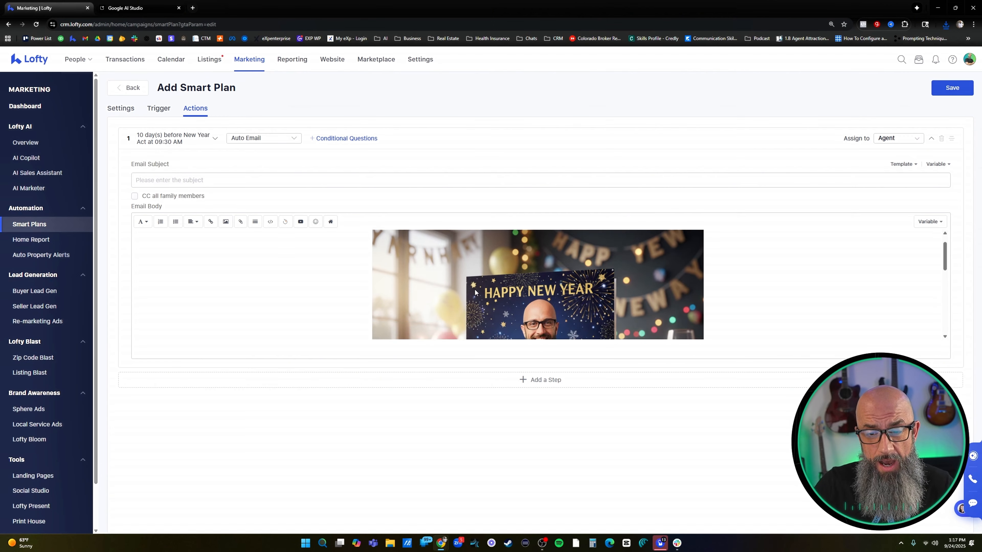
scroll(468, 291, "up", 4)
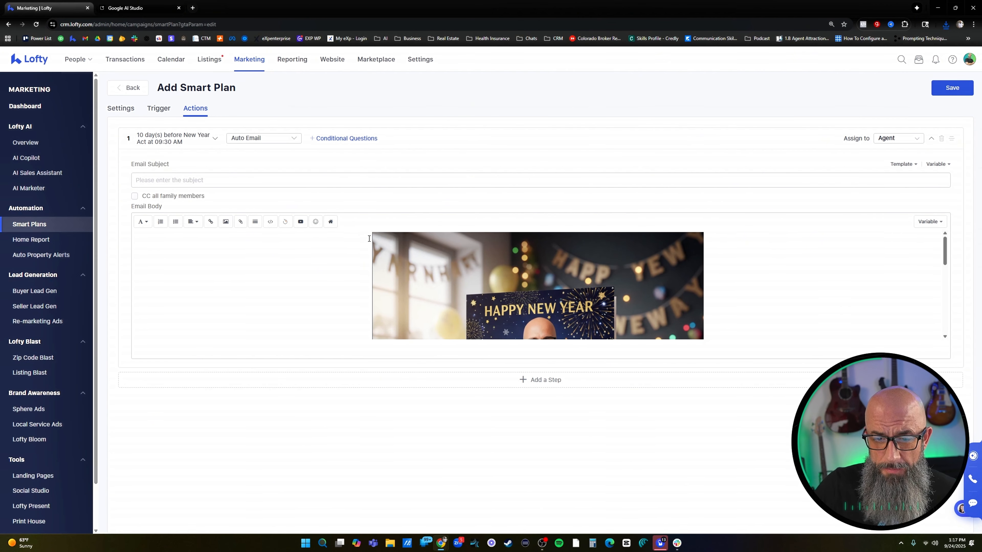
scroll(365, 237, "down", 1)
scroll(369, 238, "up", 2)
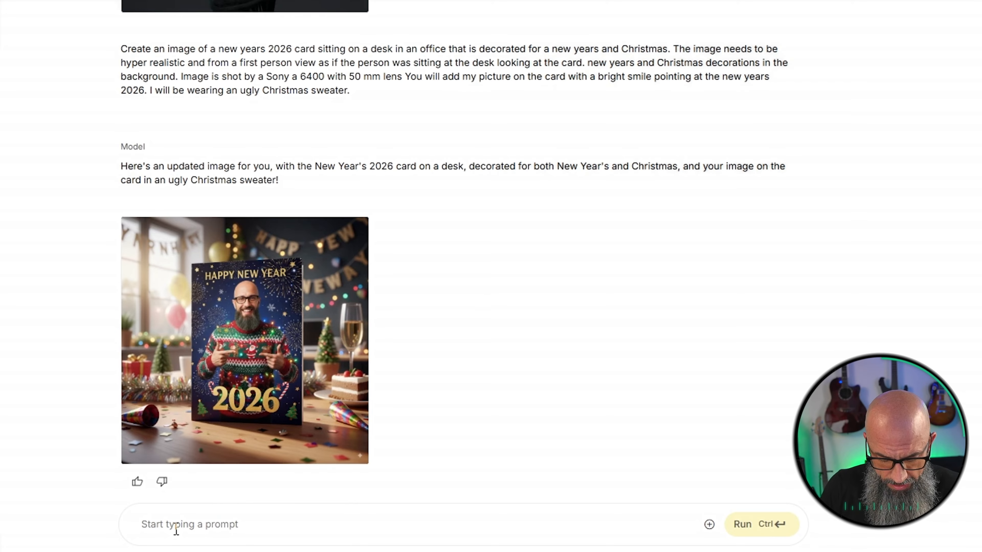
In Google AI Studio, enter the prompt "Please write a card message hallmark style warm greeting for the new year 2026."
type("Please write a card")
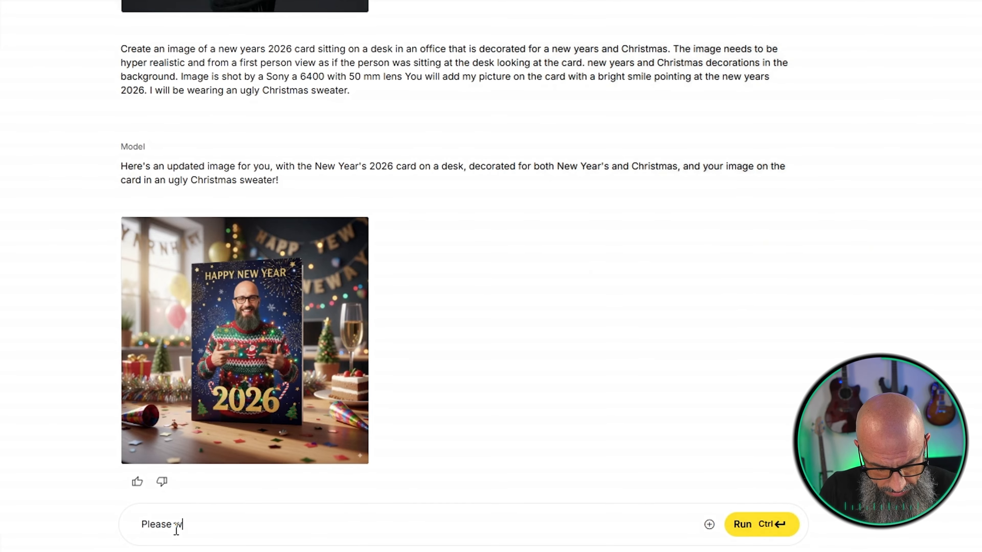
type("ssag")
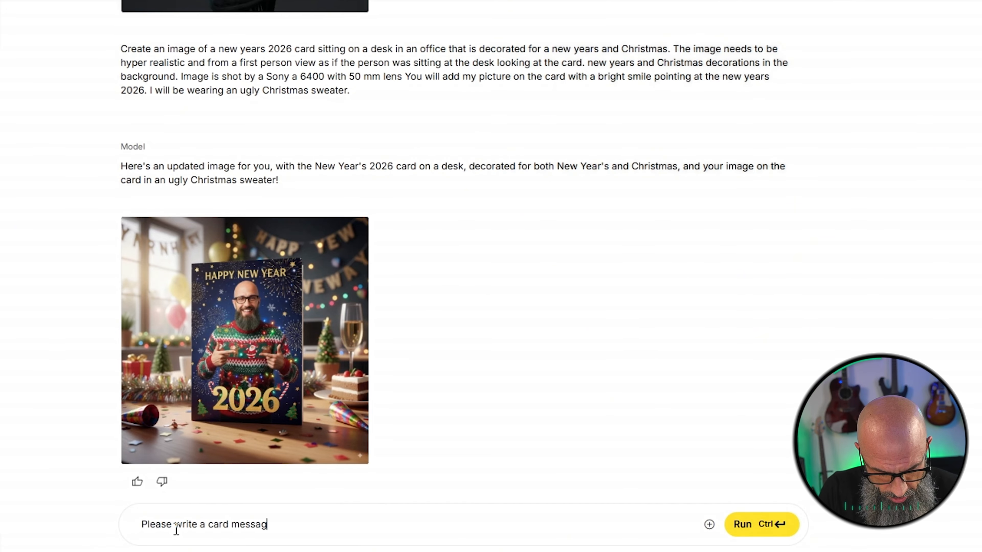
type("e halmark style")
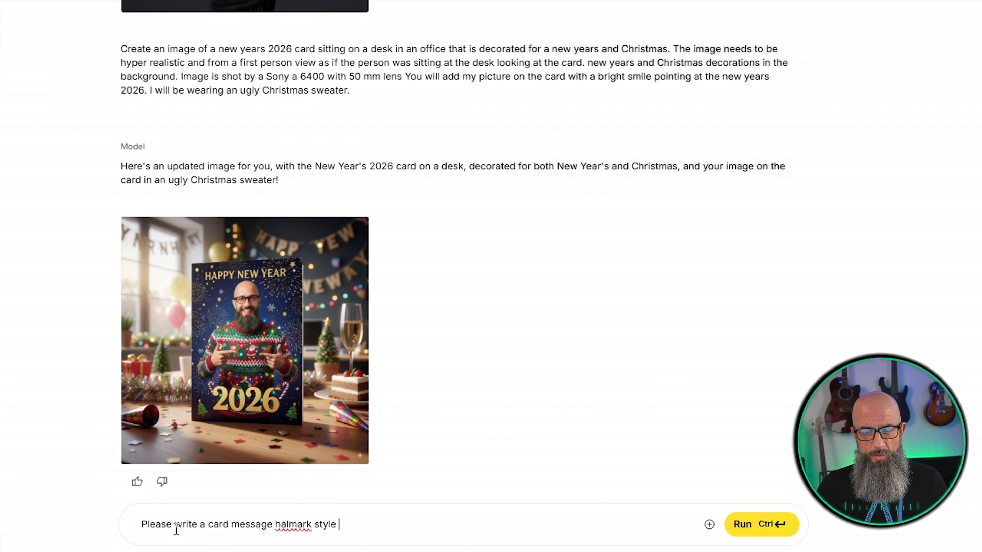
right_click(307, 527)
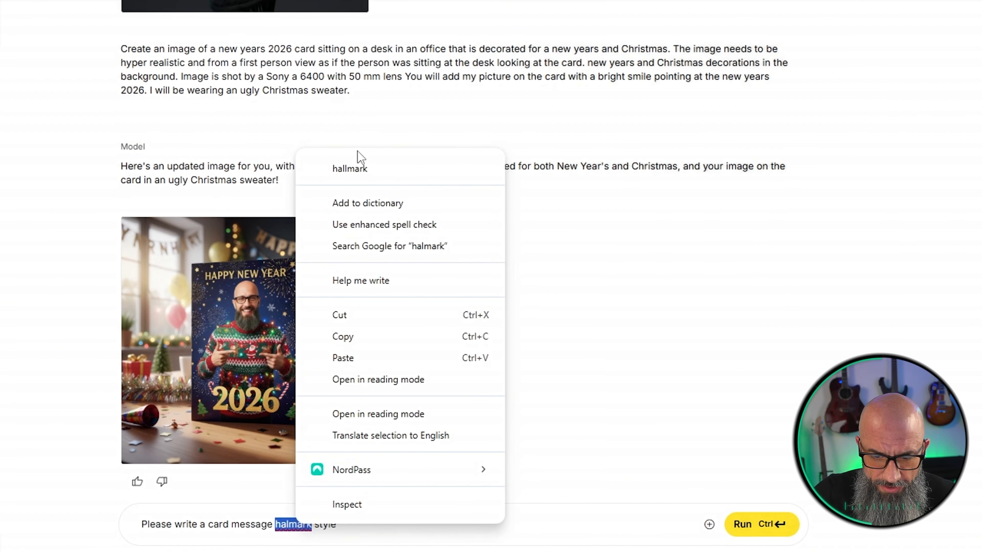
left_click(353, 168)
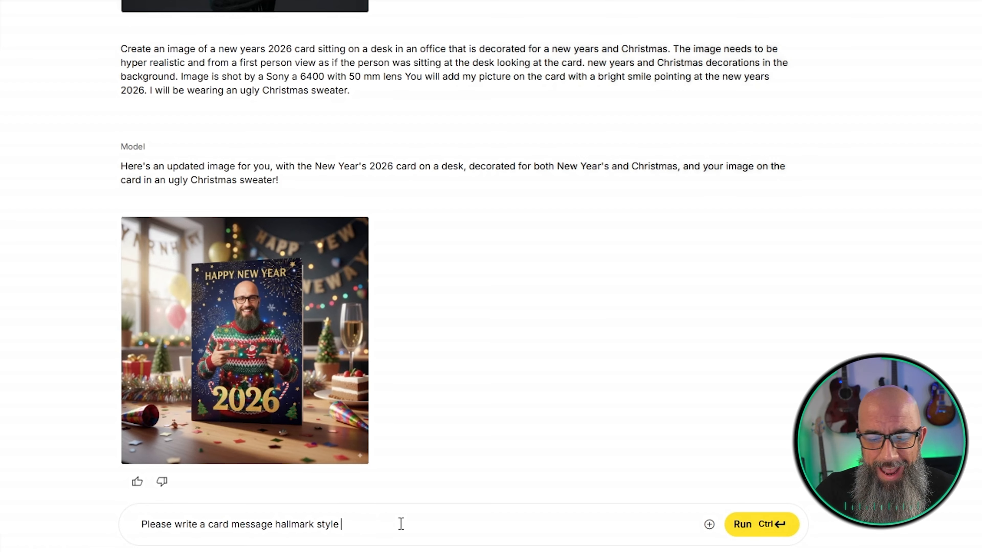
type("war")
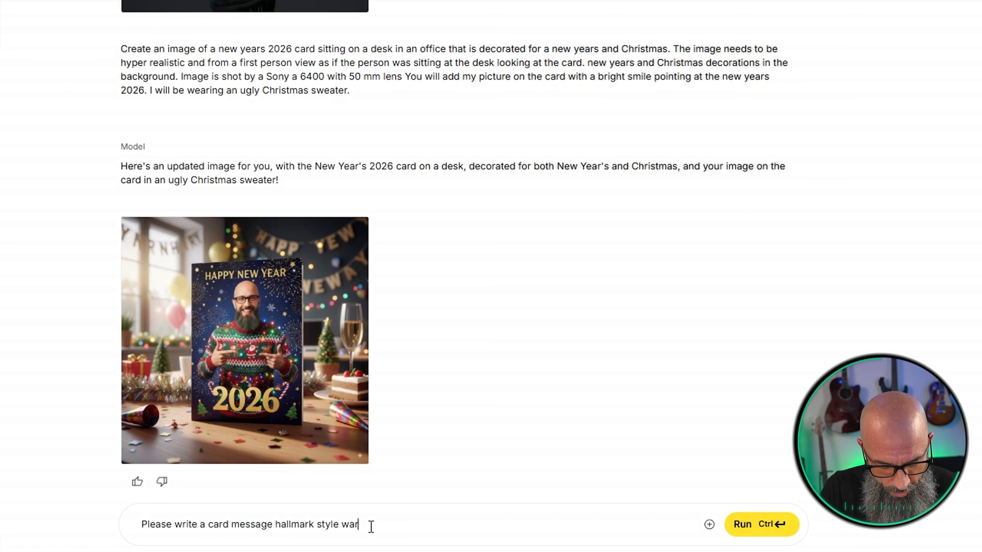
type("m greeting for the new year 2032")
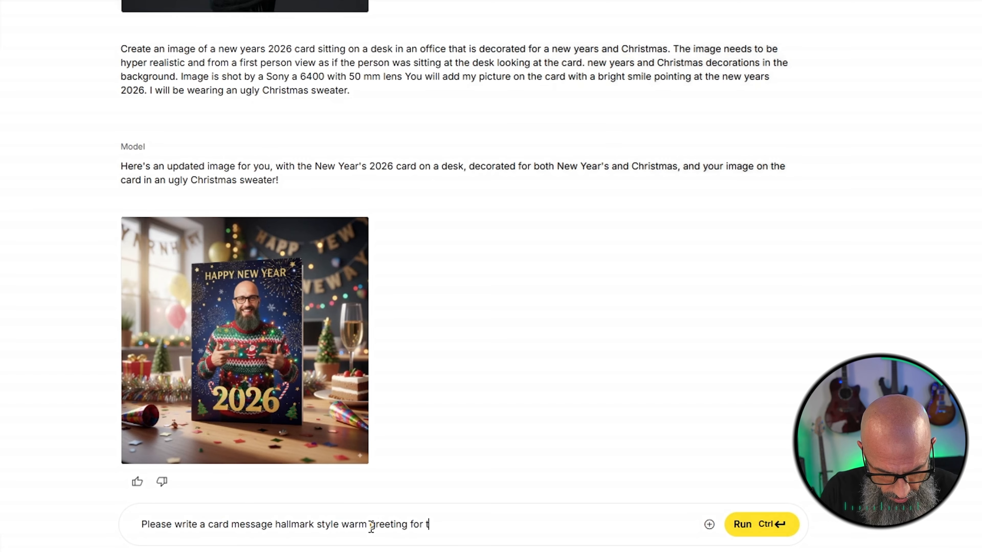
key("BackSpace")
key("BackSpace")
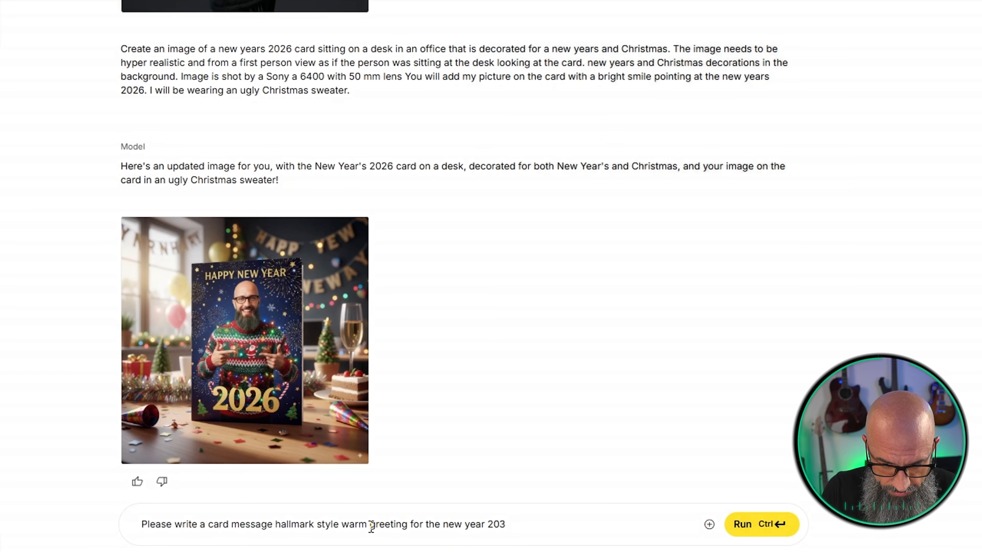
type("26. ")
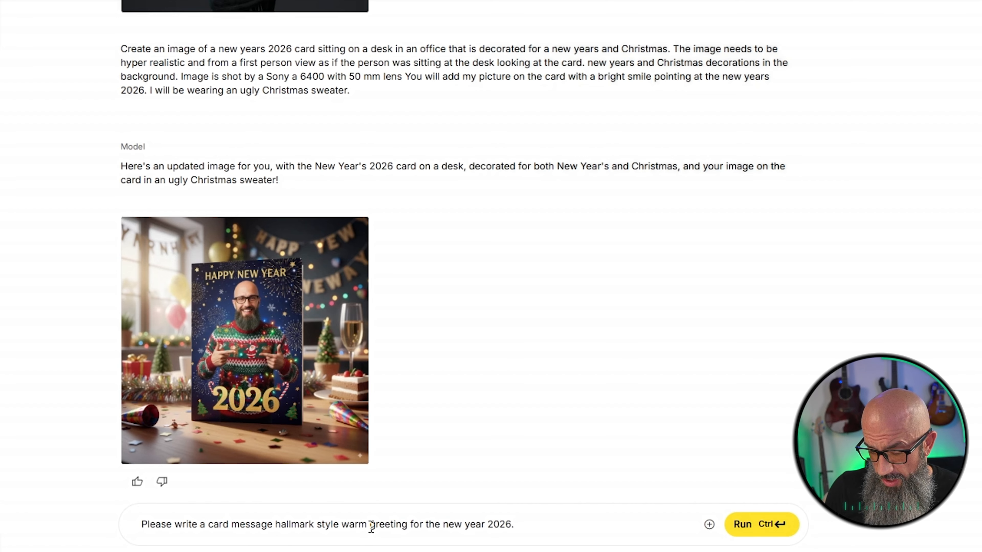
type("Add a s")
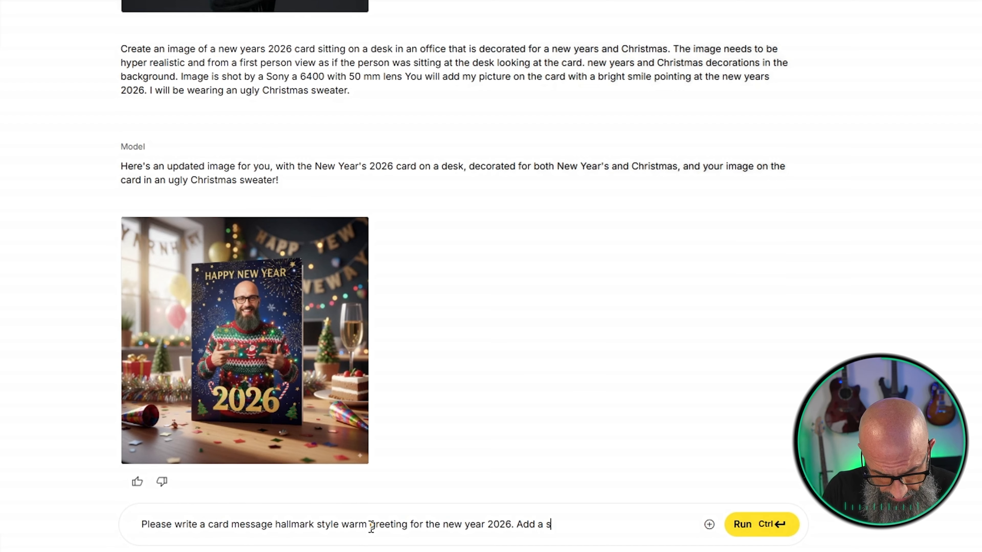
type("ubtle call to ac")
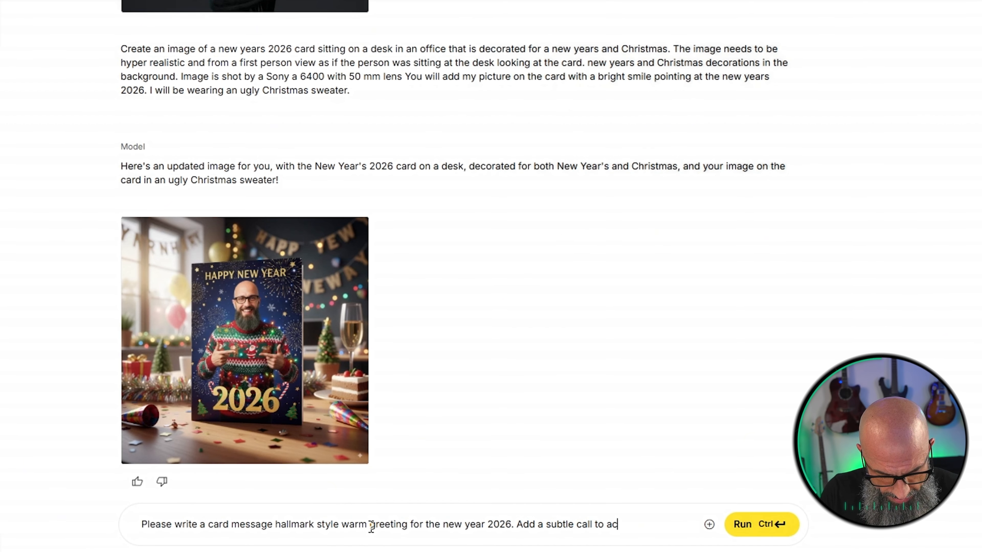
type("tion to rea")
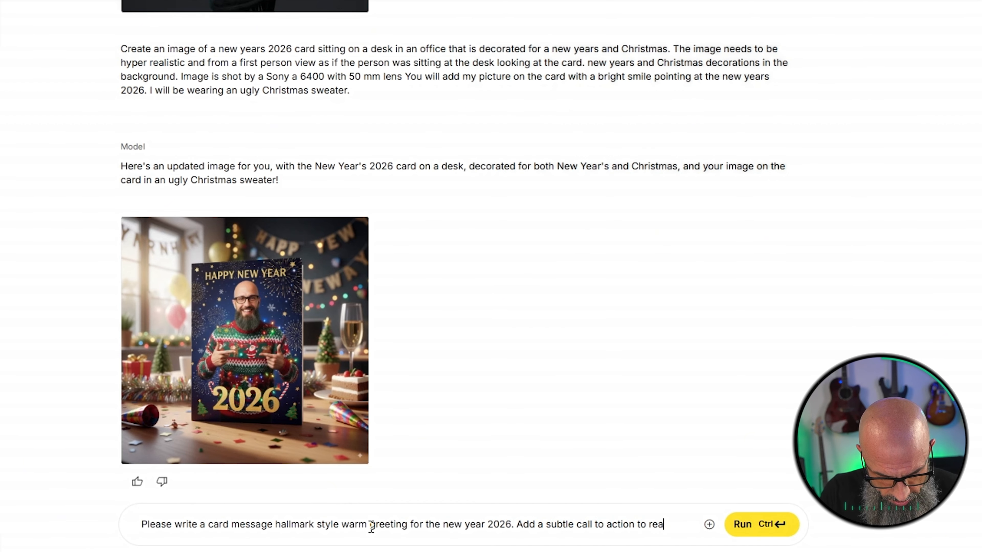
type("ch out with any r")
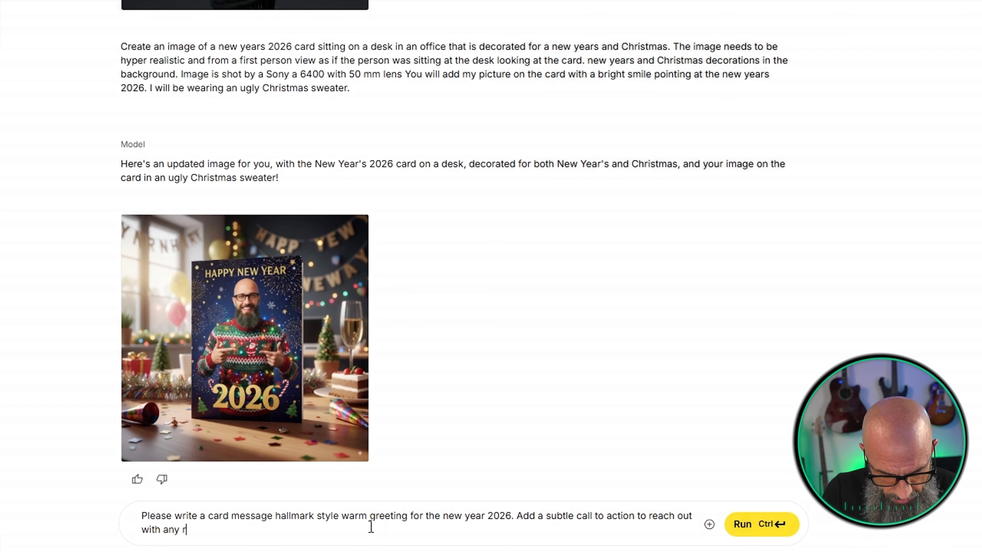
type("eal estate ")
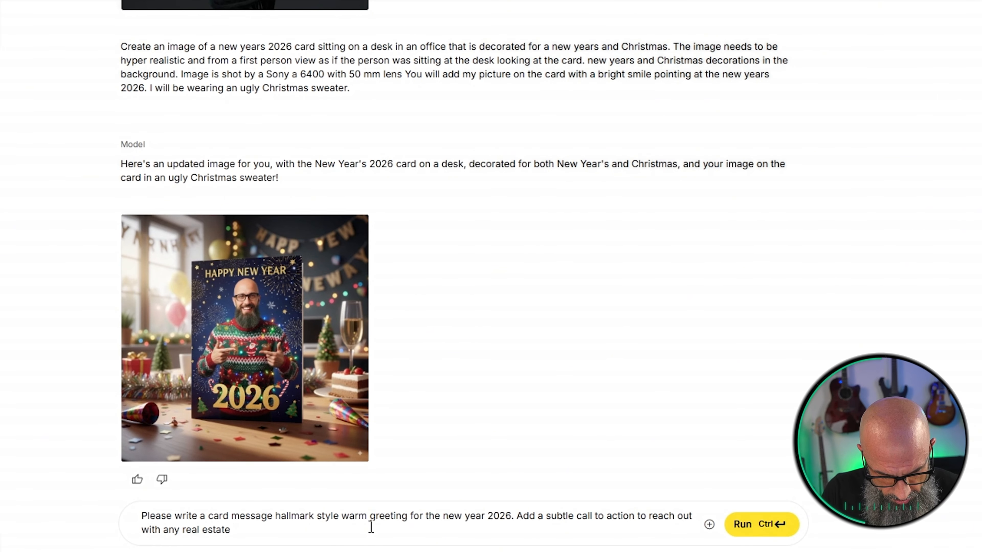
type("questions or even i")
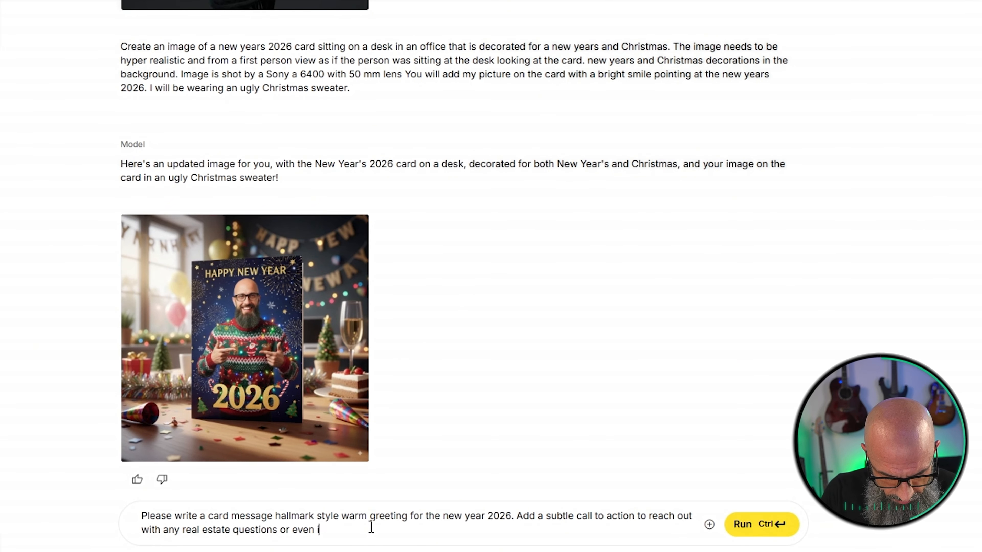
type("f they just want")
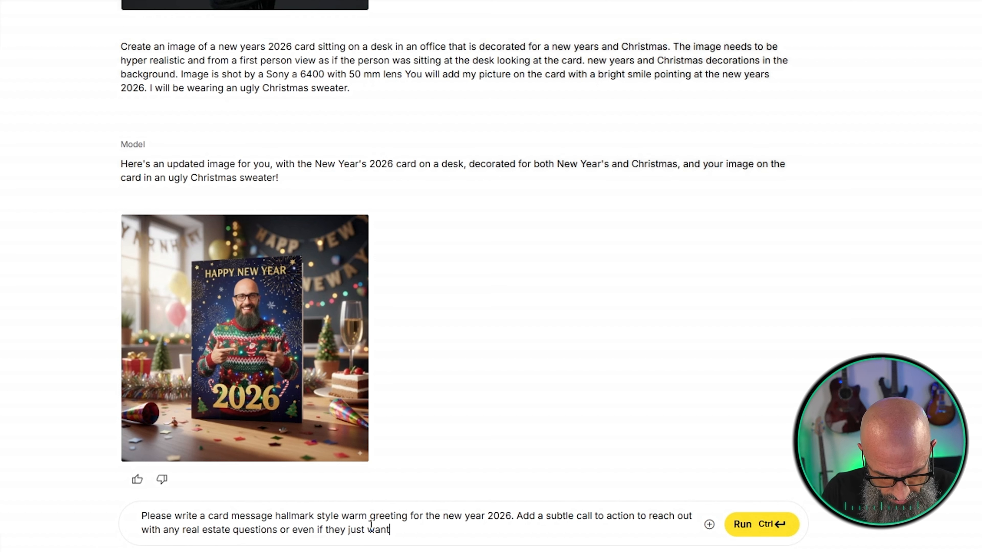
type(" to jam out a")
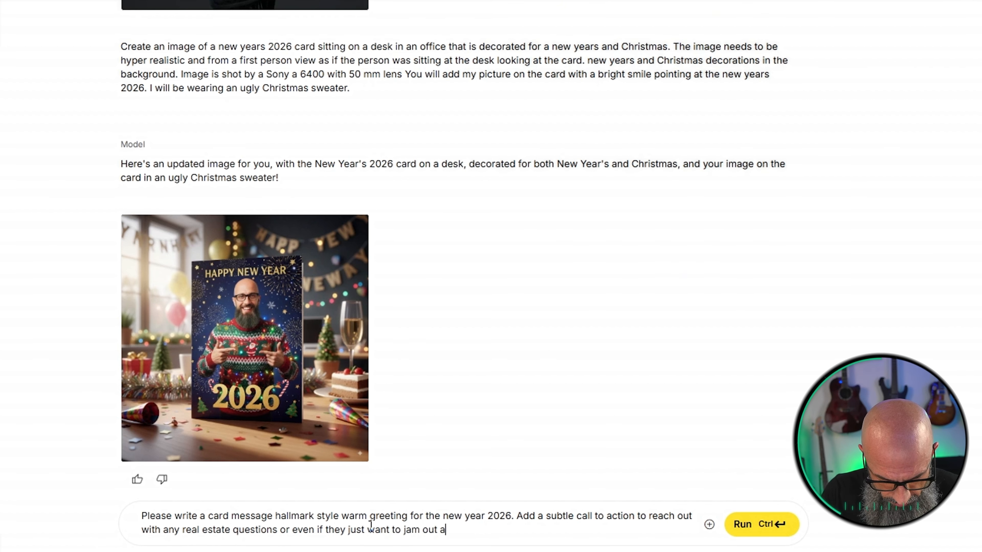
type("nd catch up")
Finish the prompt with "questions or even if they just want to jam out and catch up" and run it
key("Return")
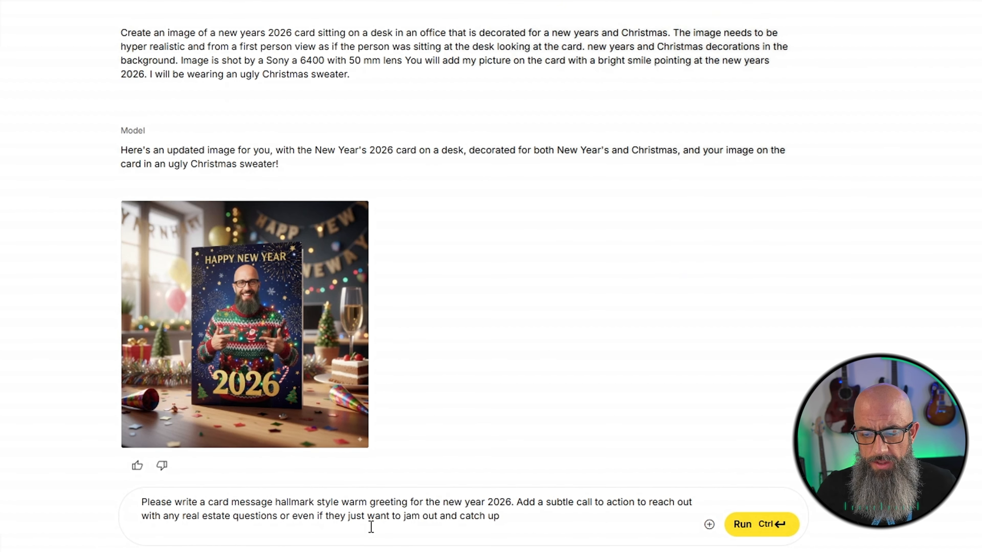
left_click(754, 525)
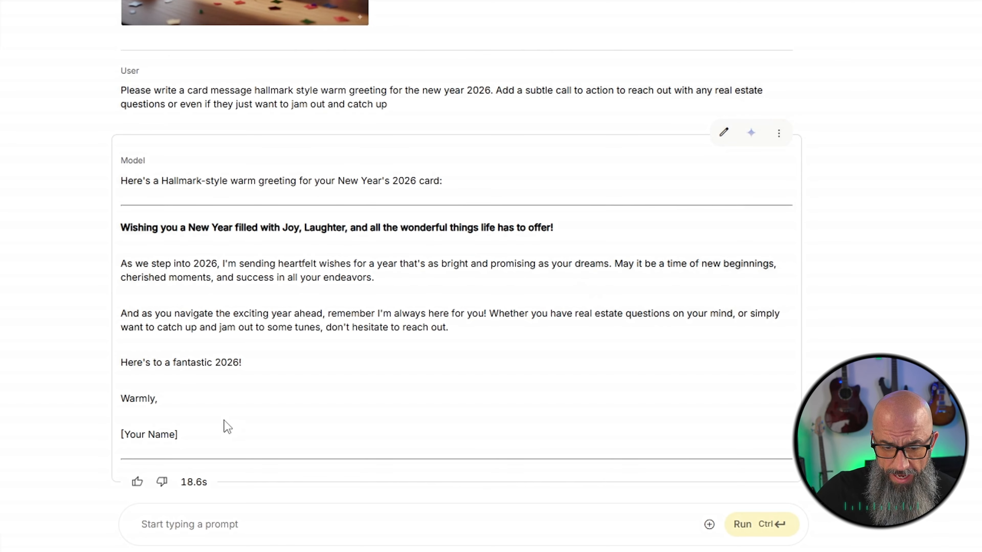
Copy the generated greeting from its bold headline through "Warmly," into the Lofty email body above the card image
left_click_drag(169, 402, 122, 223)
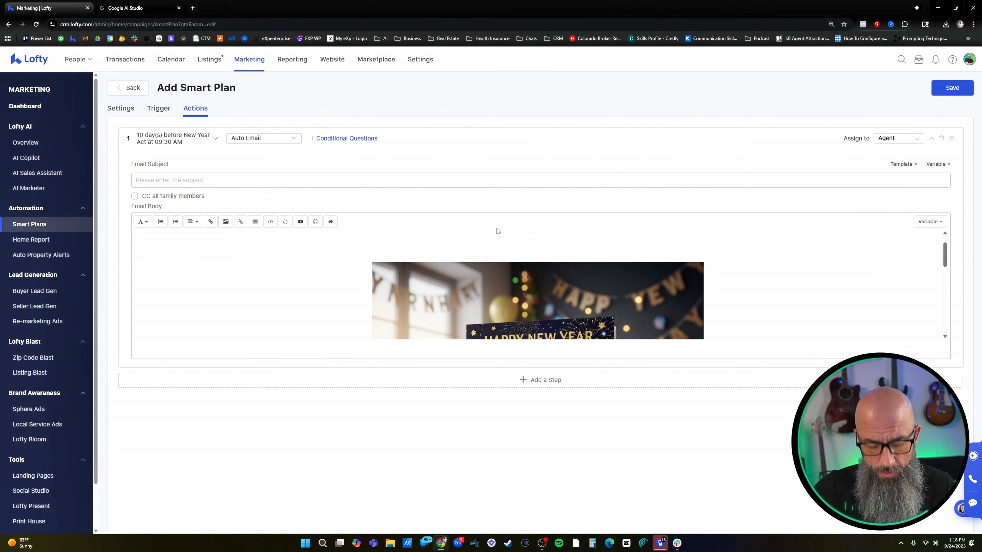
type("Wishing you a New Year filled with Joy, Laughter, and all the wonderful things life has to offer! As we step into 2026, I'm sending heartfelt wishes for a year that's as bright and promising as your dreams. May it be a time of new beginnings, cherished moments, and success in all your endeavors. And as you navigate the exciting year ahead, remember I'm always here for you! Whether you have real estate questions on your mind, or simply want to catch up and jam out to some tunes, don't hesitate to reach out. Here's to a fantastic 2026! Warmly,")
scroll(381, 326, "down", 1)
scroll(323, 318, "up", 2)
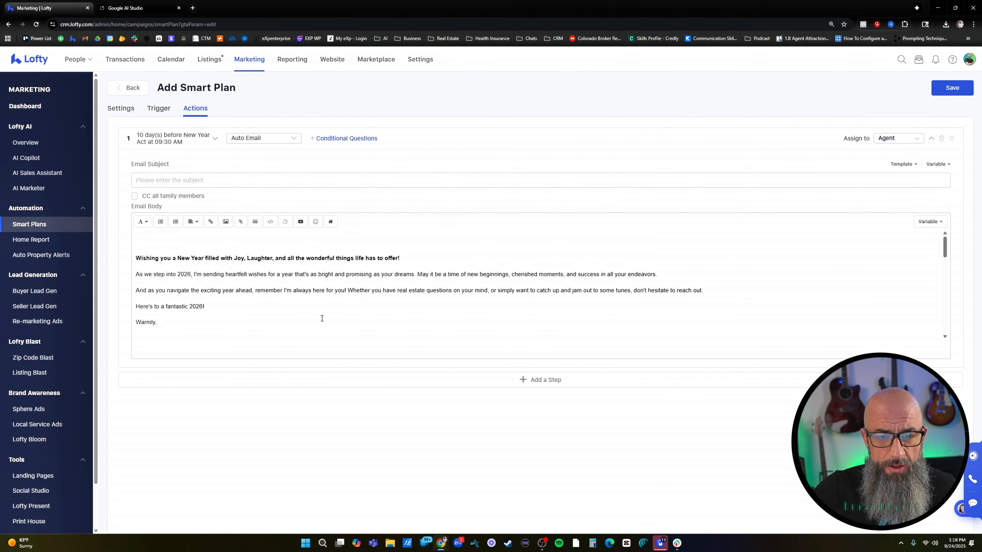
scroll(325, 315, "down", 4)
scroll(340, 306, "up", 5)
Centre-align the whole greeting text in the email body
left_click_drag(179, 322, 236, 233)
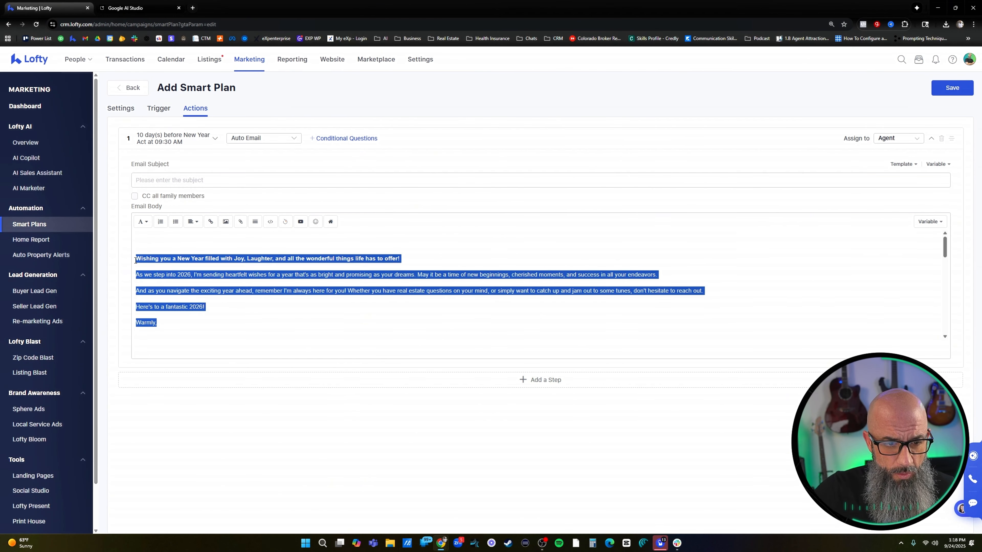
left_click(194, 228)
left_click(194, 250)
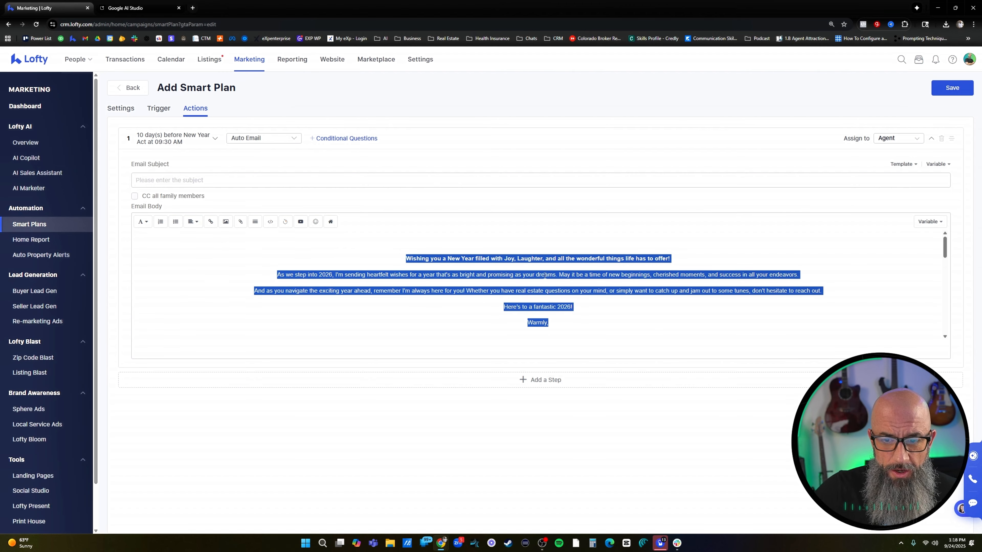
left_click(627, 332)
Copy the headline "Wishing you a New Year filled with Joy, Laughter, and all the wonderful things life has to offer!" into the email subject
left_click_drag(681, 253, 401, 254)
key("ctrl+c")
left_click(219, 182)
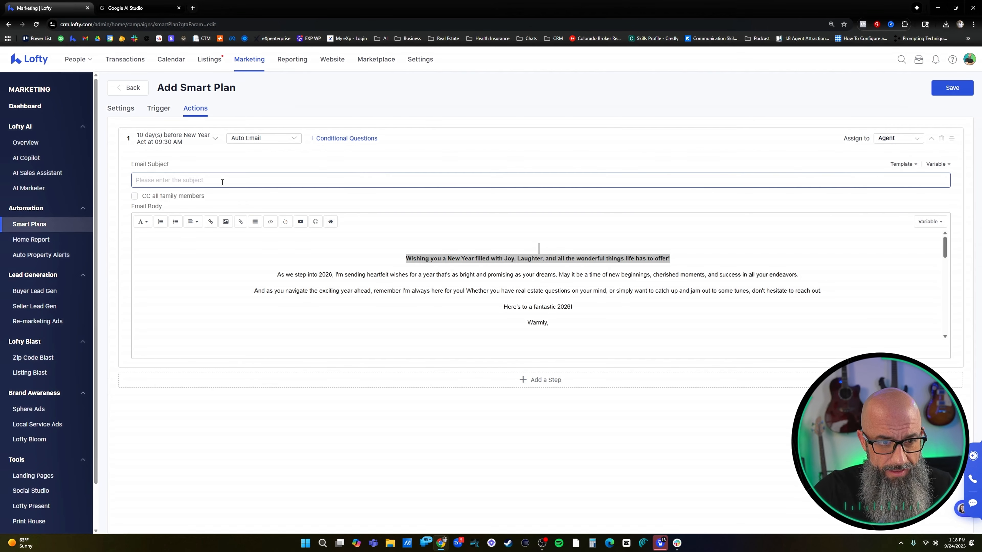
key("ctrl+v")
Delete the bold headline and the empty line above "As we step into 2026" from the email body
left_click(653, 242)
triple_click(539, 255)
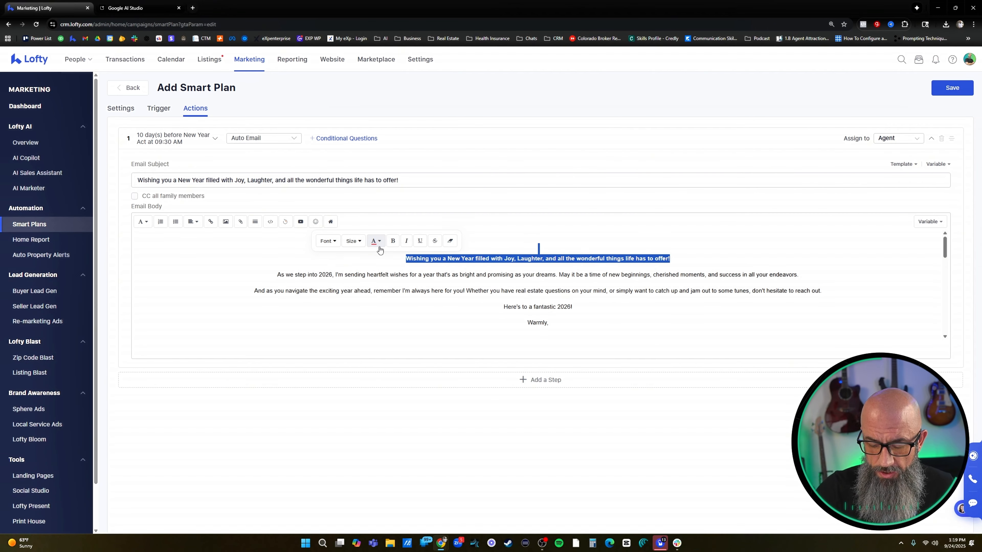
key("BackSpace")
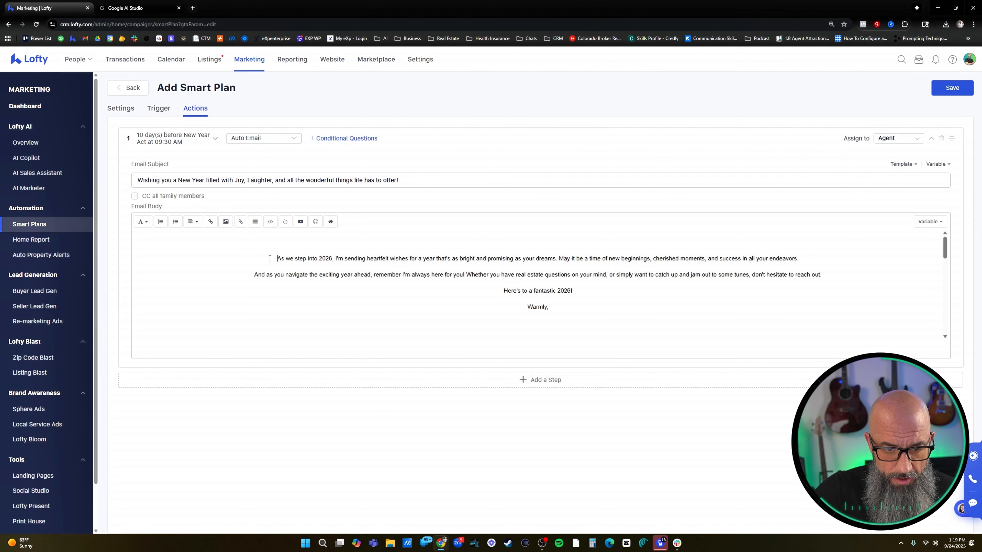
key("BackSpace")
Review the greeting paragraphs and the card image in the email body
scroll(620, 264, "down", 5)
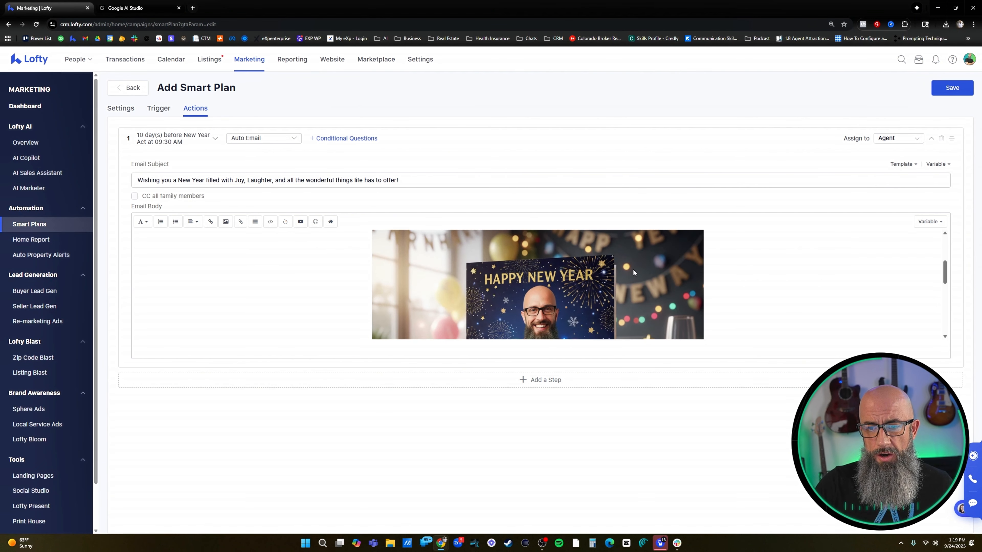
scroll(698, 272, "up", 5)
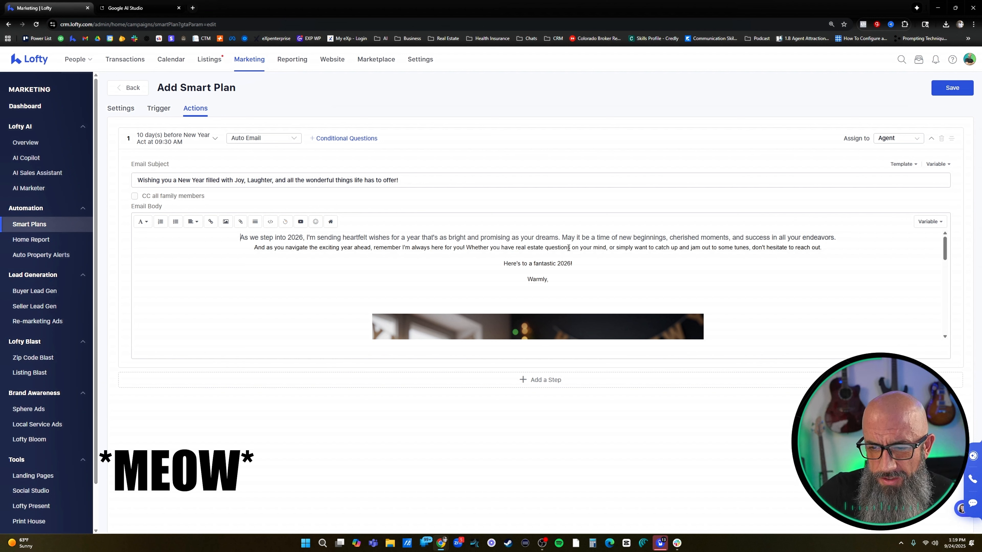
left_click(606, 248)
type(",")
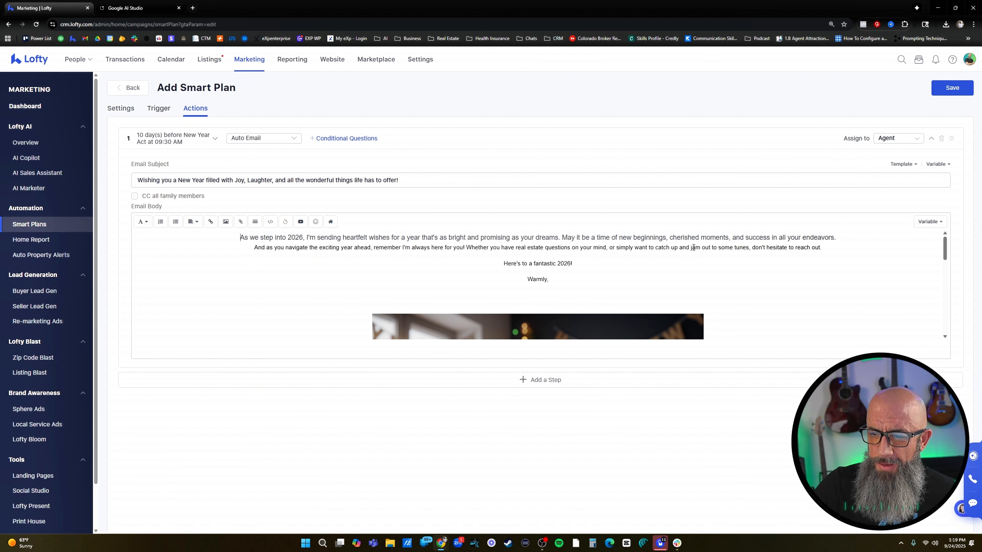
left_click(749, 248)
type(",")
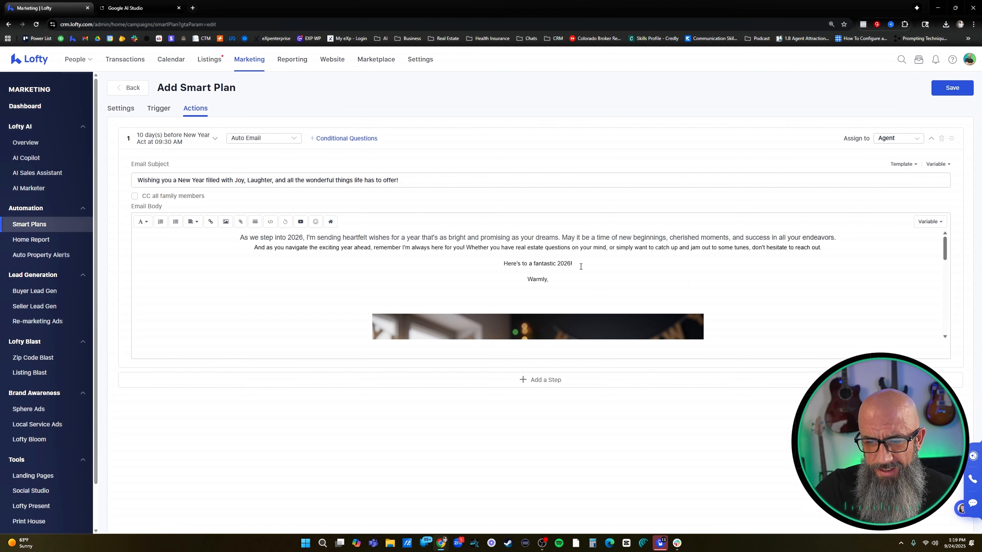
scroll(577, 267, "down", 5)
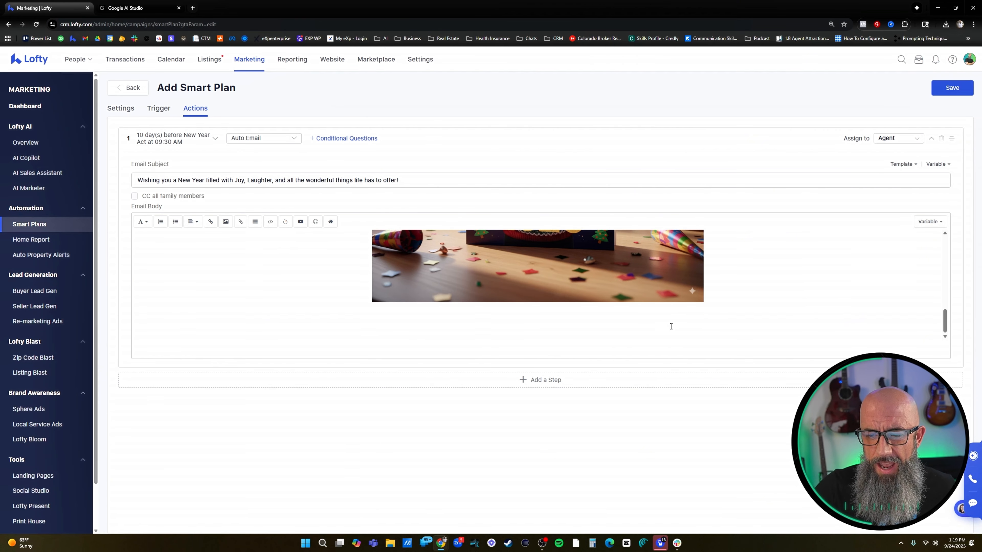
Look through the lead and agent variables available for insertion in the email, without inserting any
left_click(659, 312)
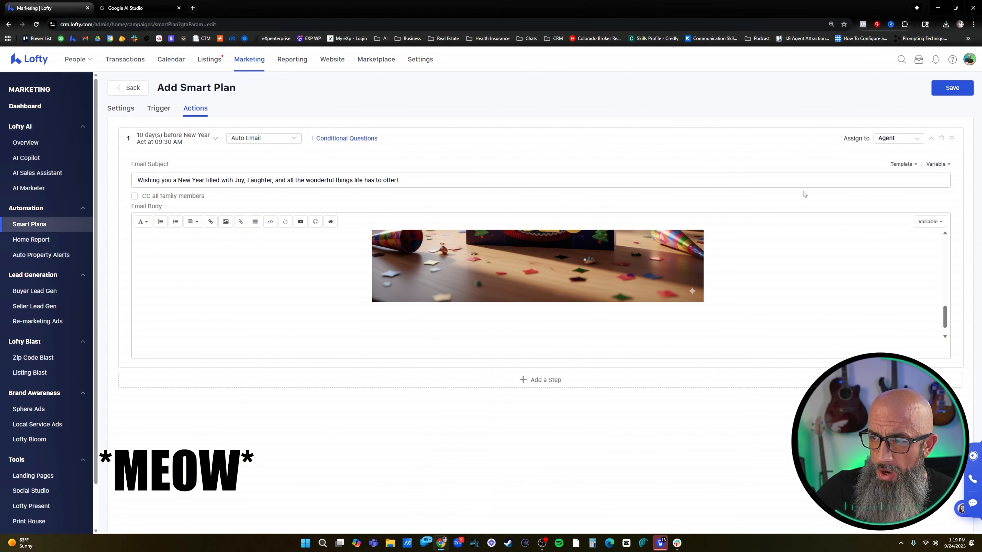
left_click(936, 165)
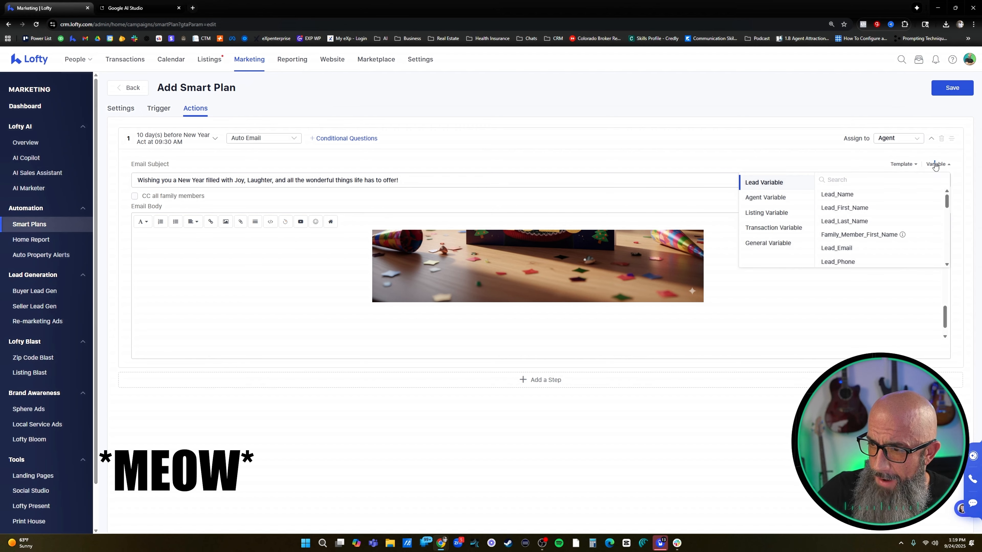
left_click(766, 198)
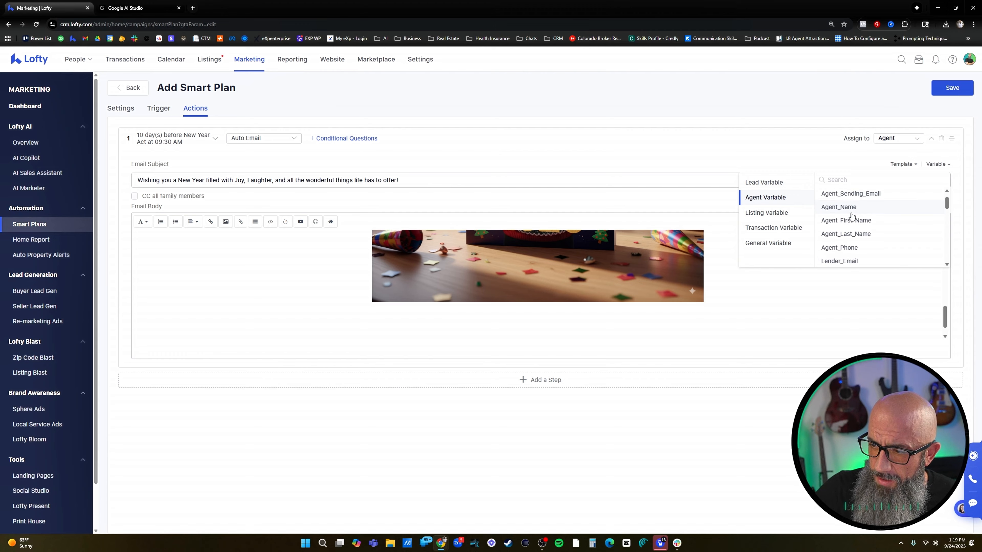
scroll(852, 216, "down", 10)
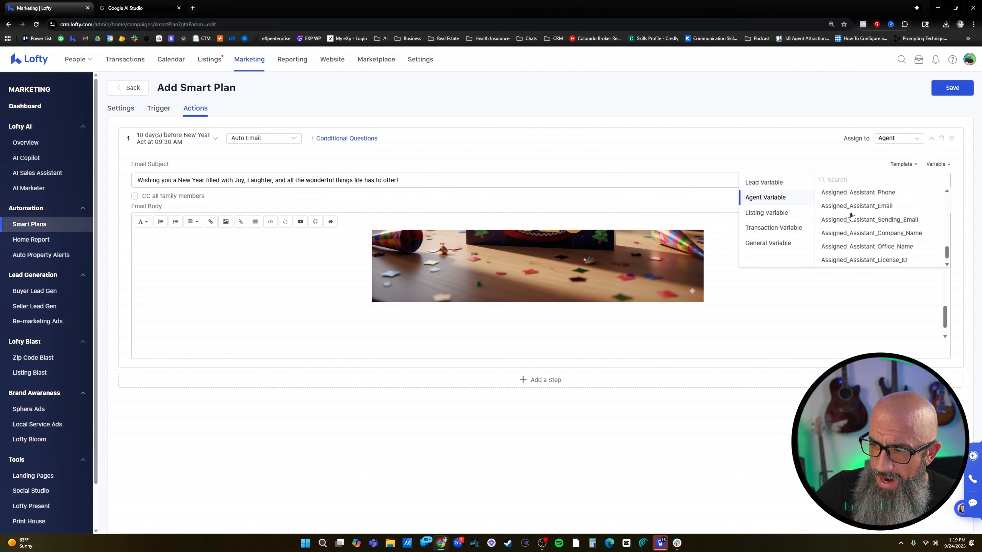
scroll(851, 216, "up", 10)
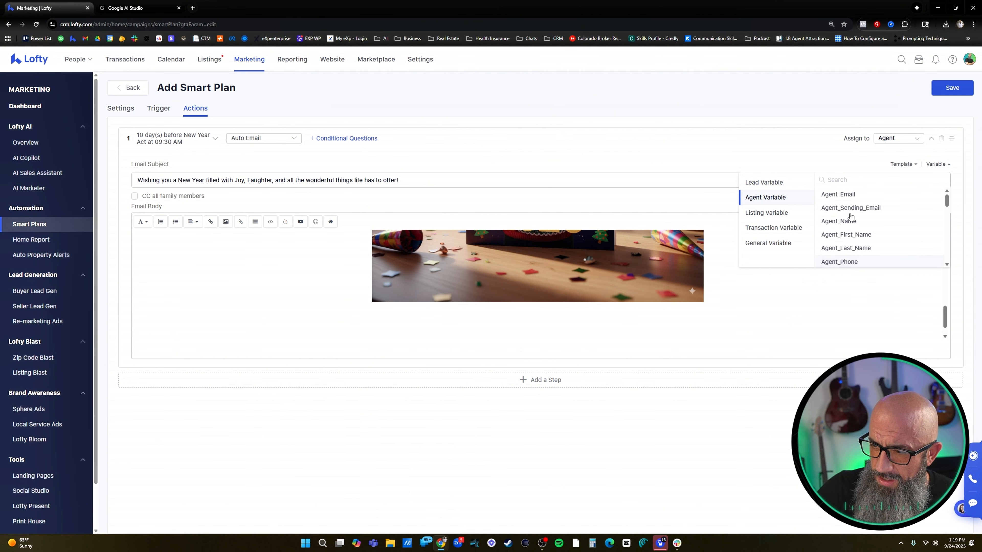
scroll(851, 216, "down", 5)
scroll(850, 215, "up", 5)
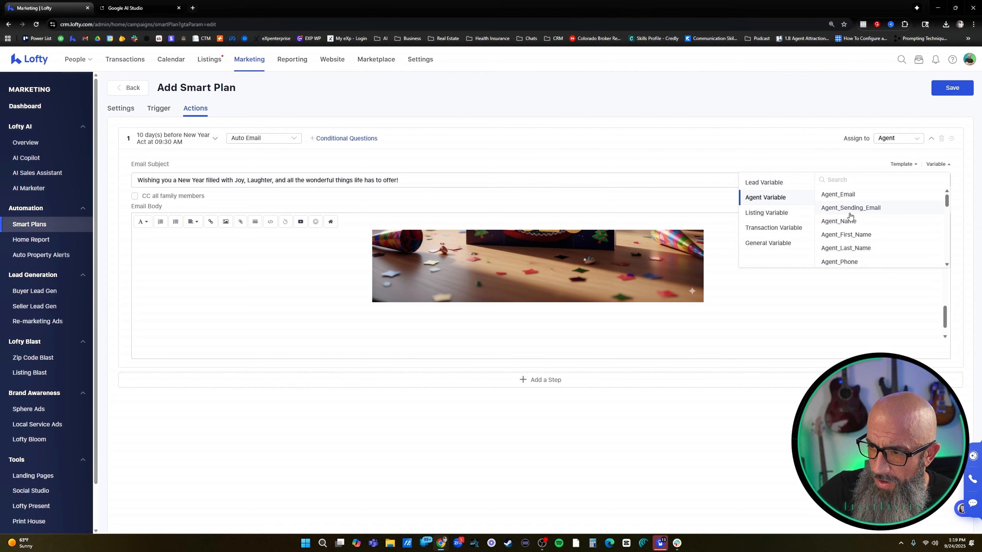
scroll(852, 215, "down", 6)
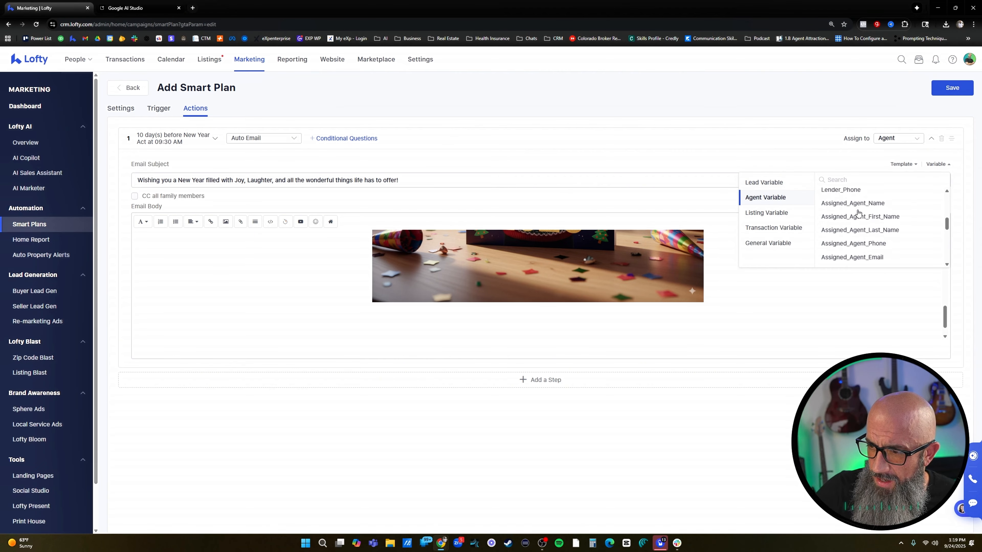
scroll(857, 213, "down", 5)
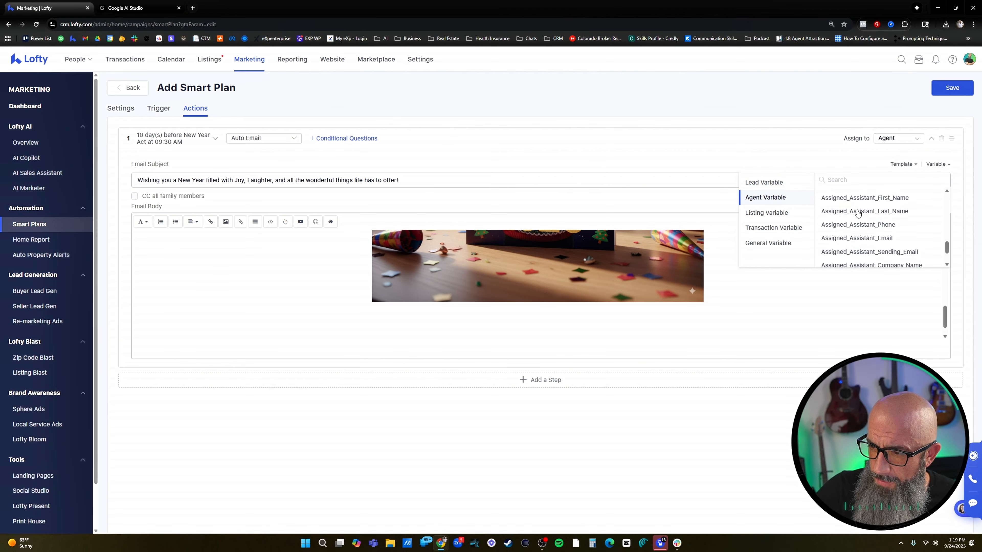
scroll(859, 216, "up", 3)
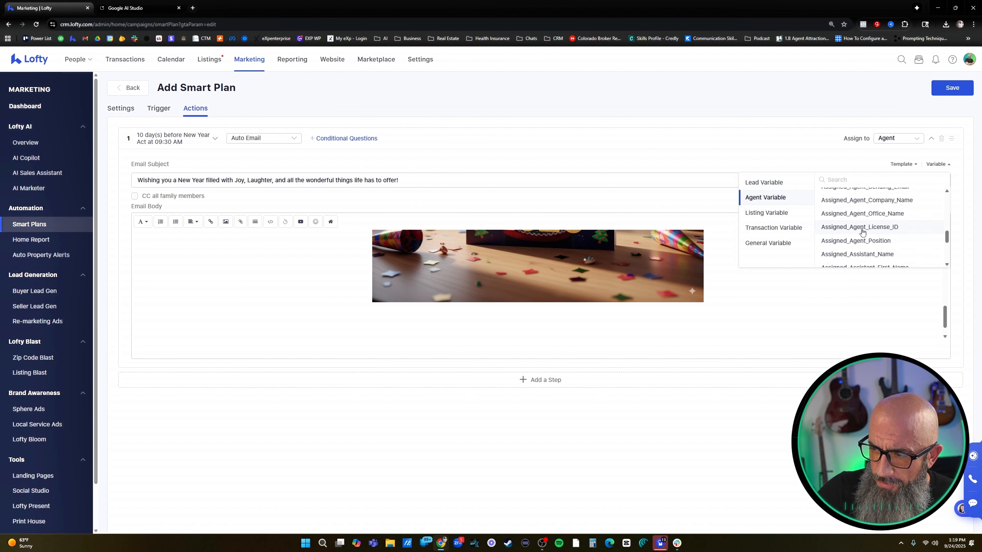
scroll(862, 232, "up", 3)
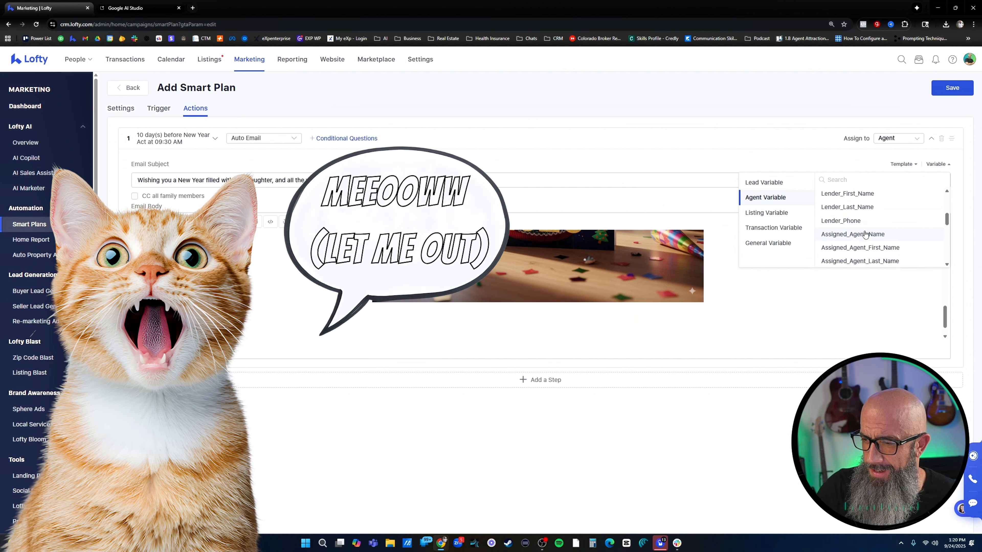
scroll(866, 228, "up", 3)
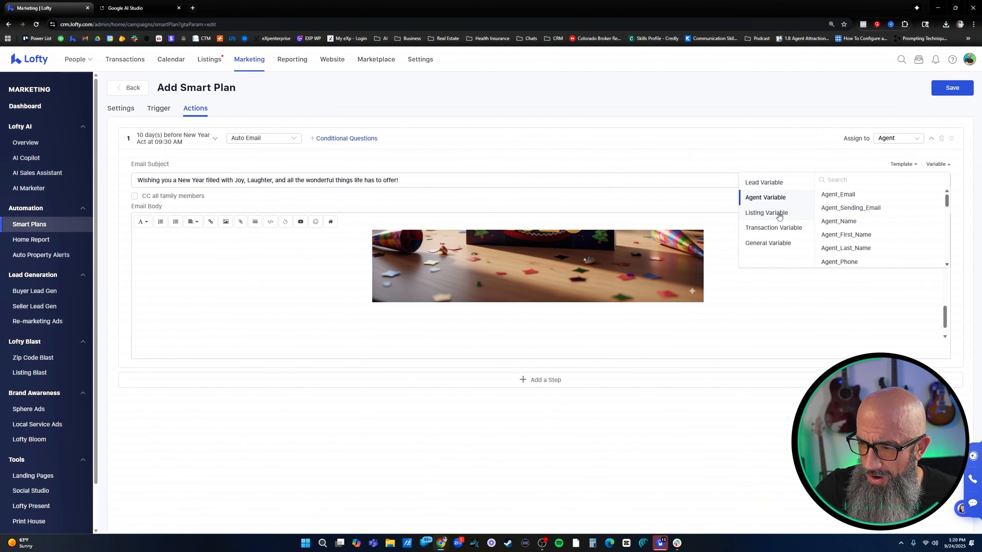
scroll(857, 216, "down", 5)
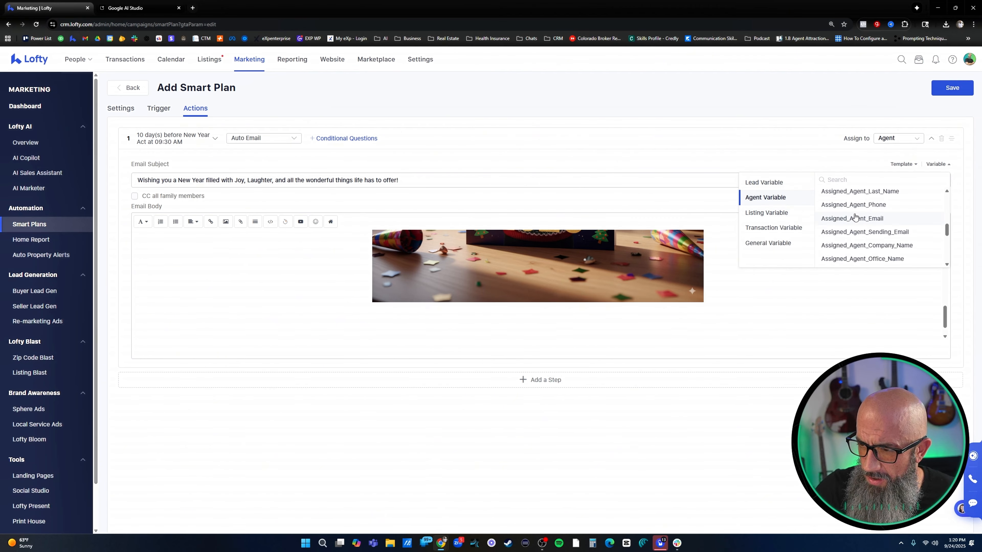
scroll(866, 218, "down", 5)
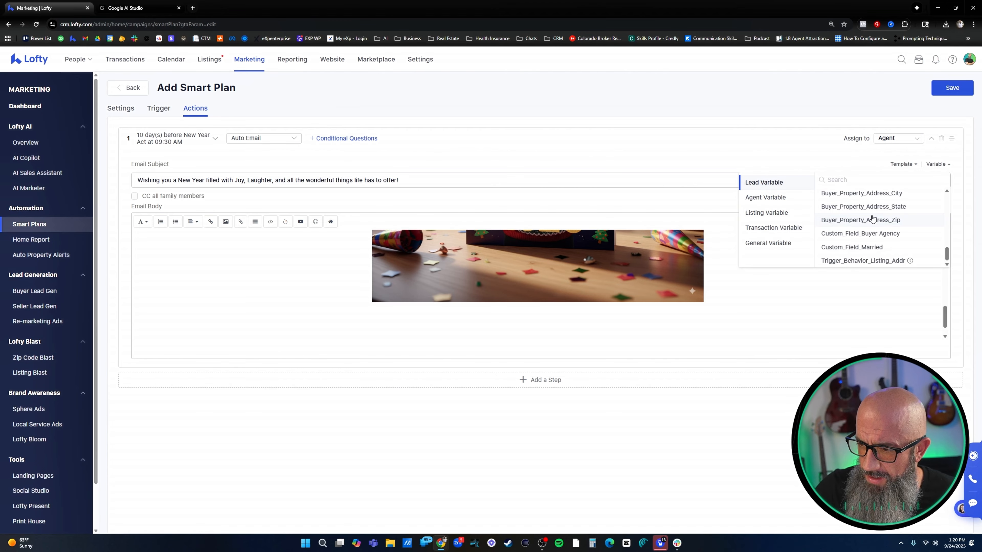
left_click(767, 198)
left_click(568, 325)
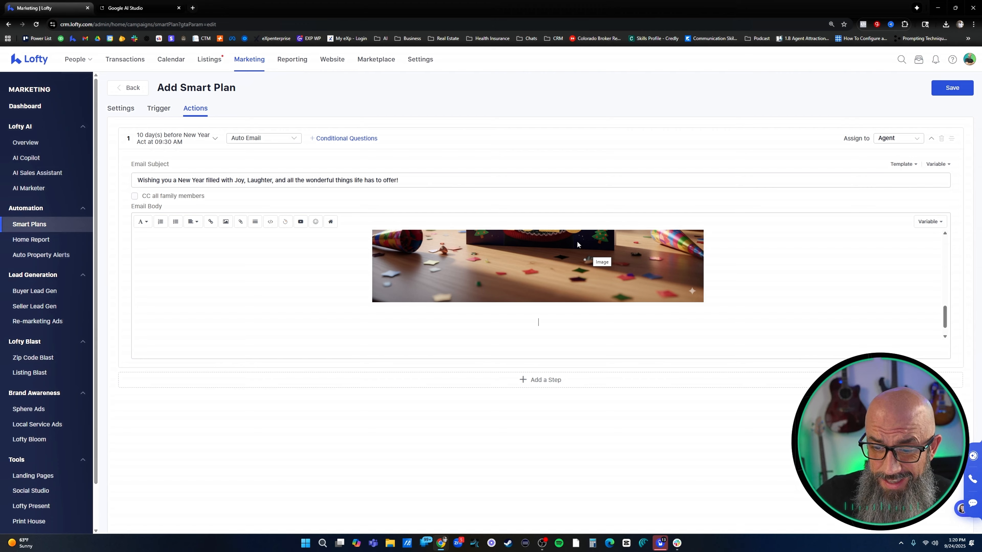
Set the auto email's timing to 3 days before New Year
scroll(745, 295, "up", 1)
scroll(735, 286, "up", 3)
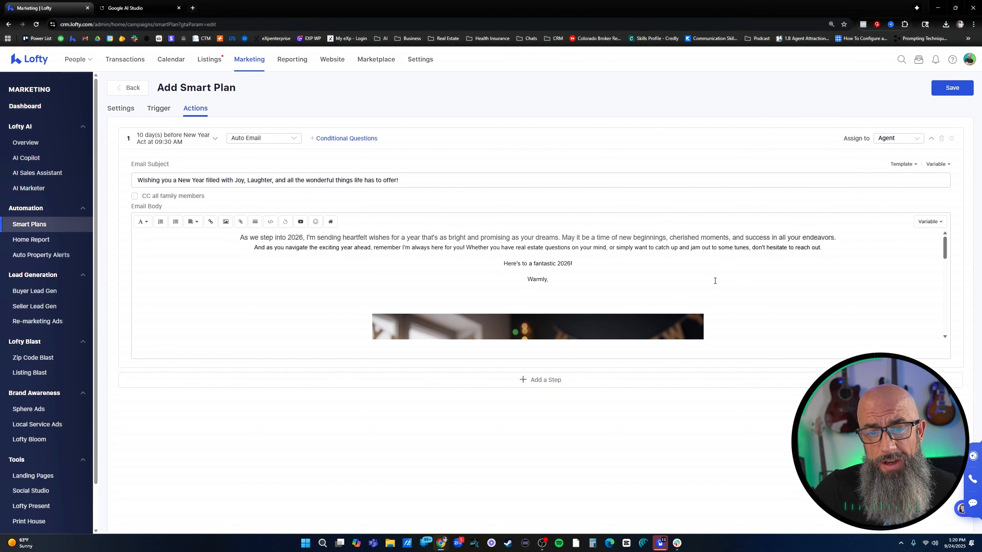
scroll(712, 282, "down", 3)
scroll(714, 284, "down", 1)
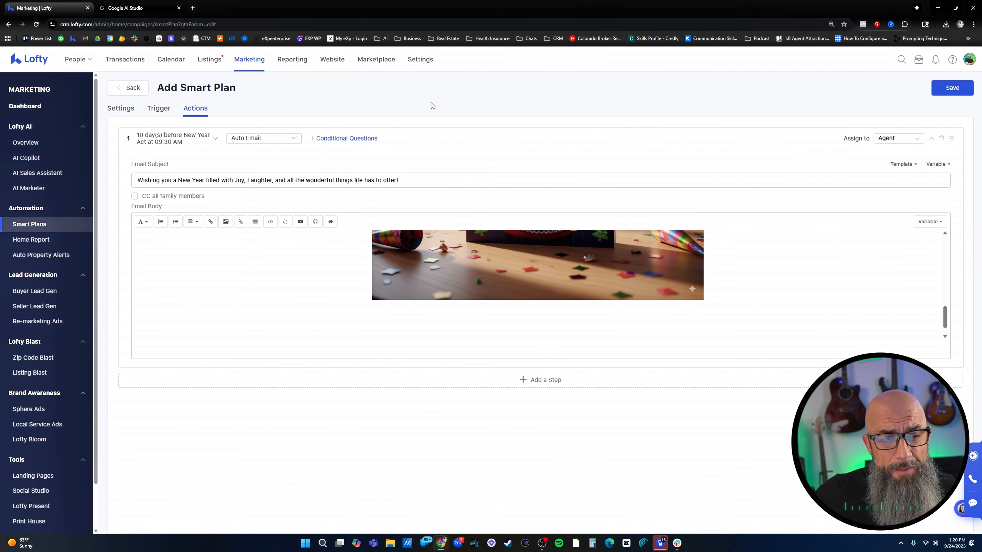
left_click(171, 138)
left_click_drag(165, 179, 147, 179)
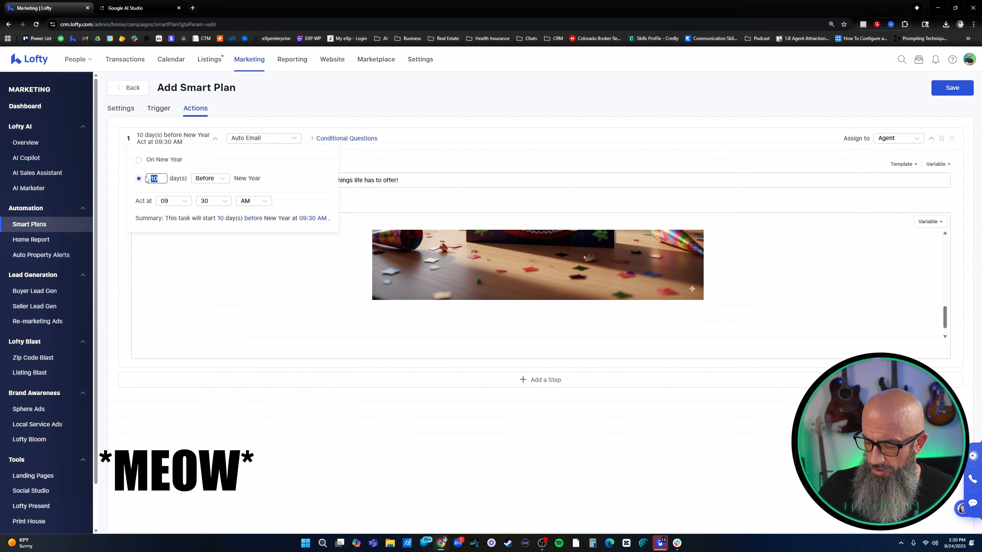
type("3")
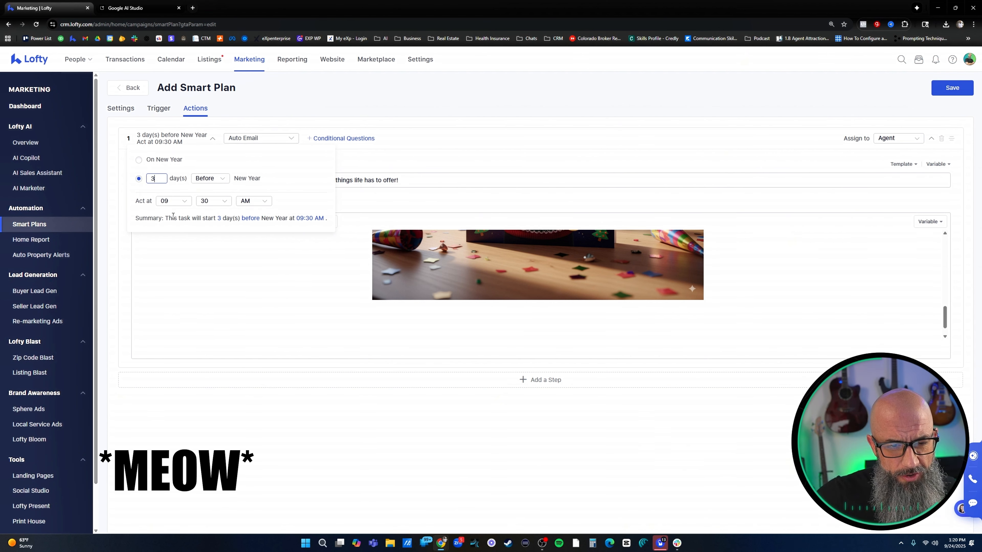
left_click(228, 256)
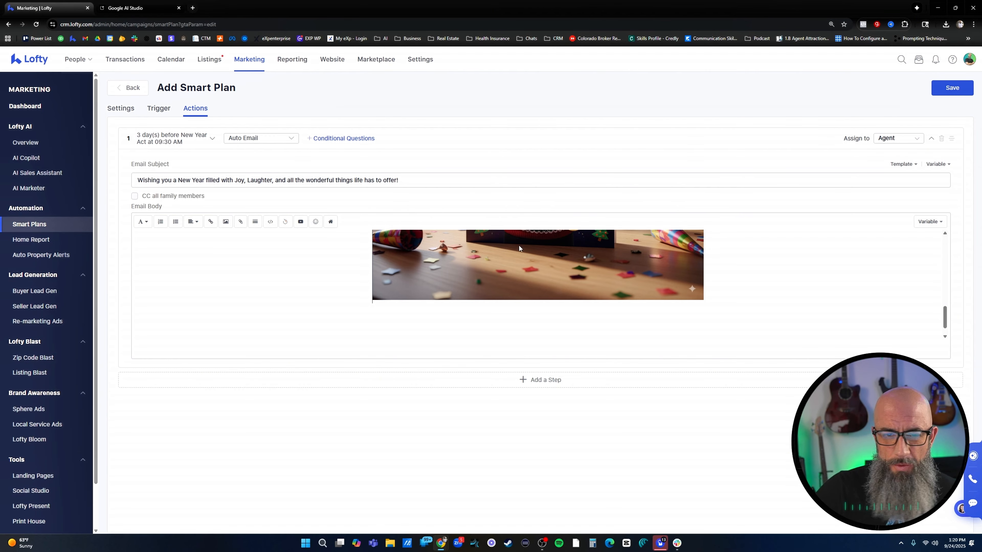
Save the smart plan and turn on Auto Apply for New Years 2026, accepting automatic application to matching leads
left_click(960, 92)
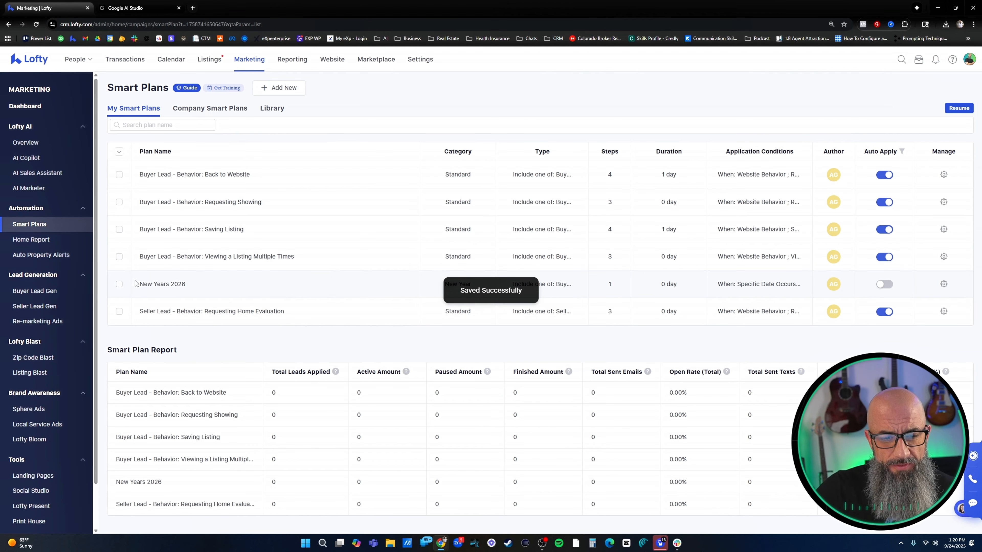
left_click(886, 287)
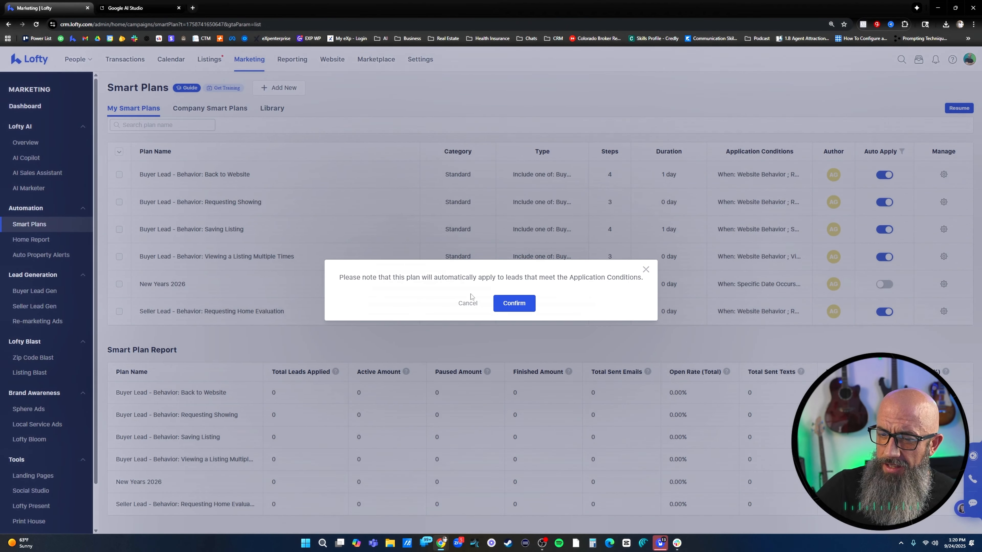
left_click(516, 305)
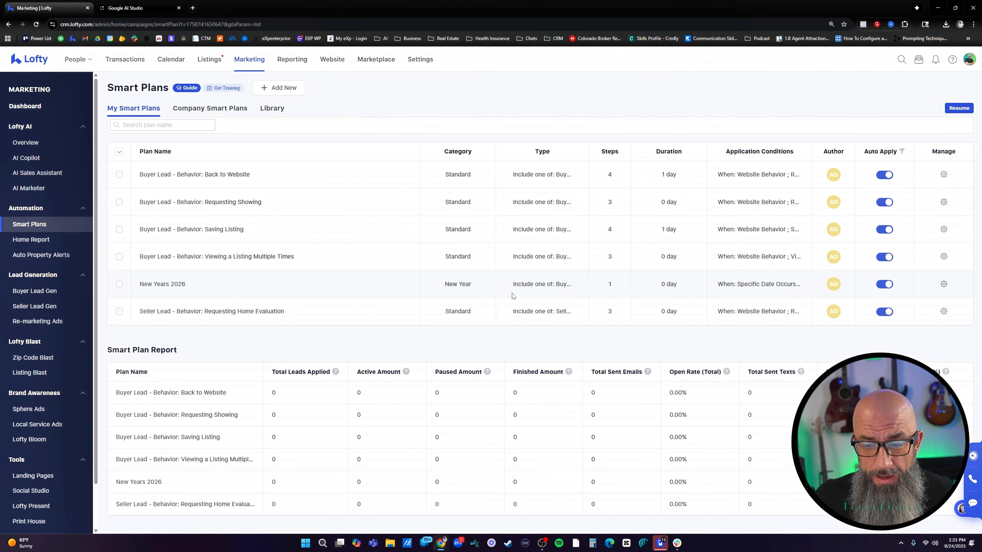
Open the New Years 2026 plan's trigger for editing and examine the fields offered for a condition, then close it without saving
mouse_move(943, 284)
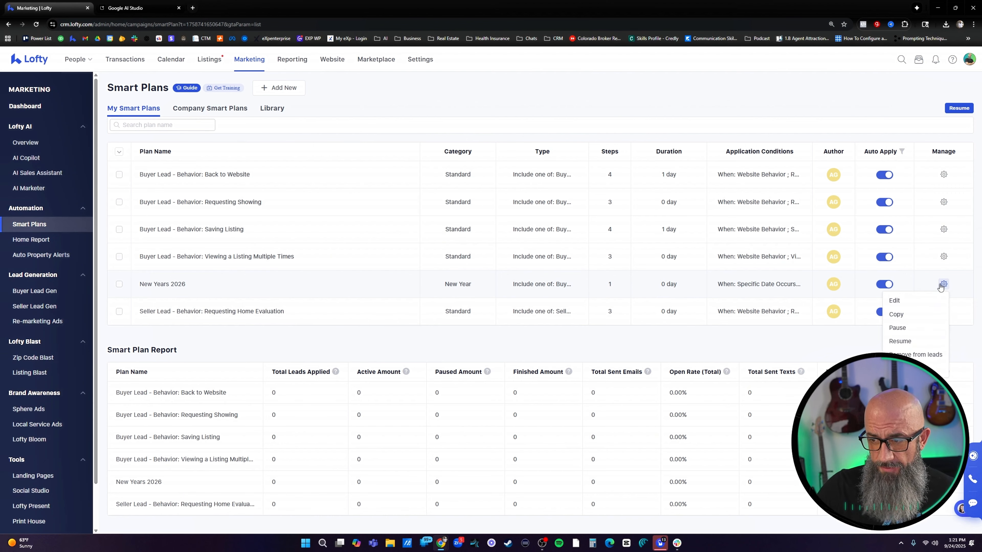
left_click(901, 301)
left_click(159, 109)
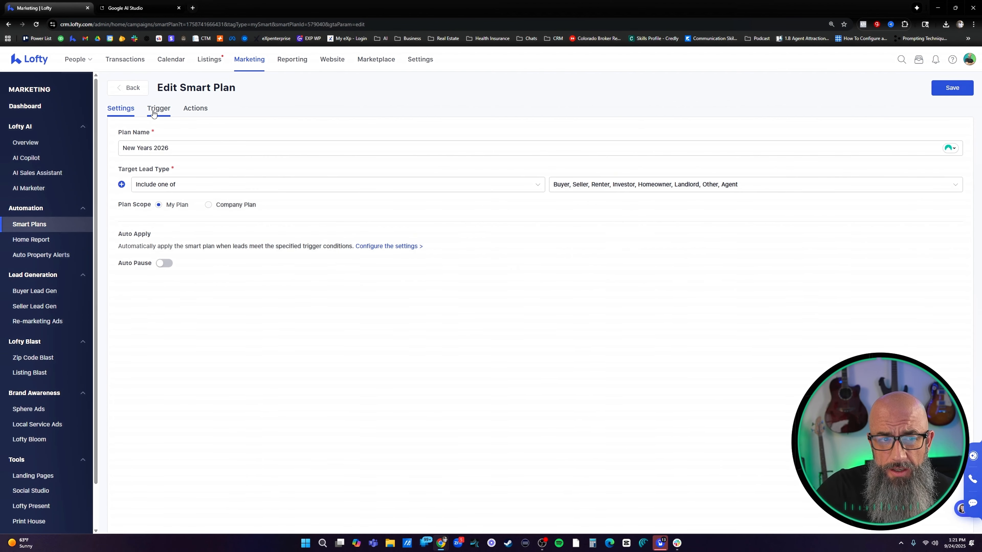
left_click(637, 209)
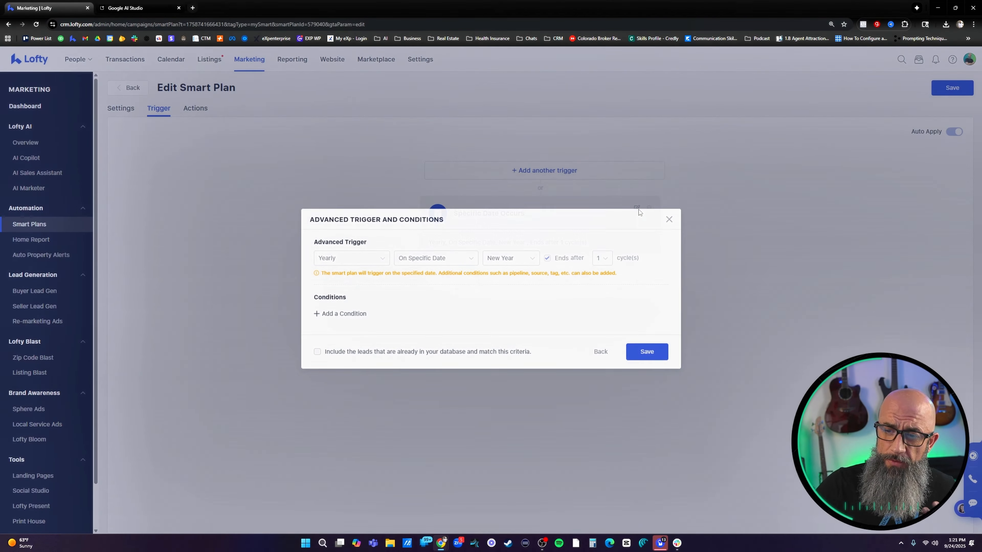
left_click(337, 317)
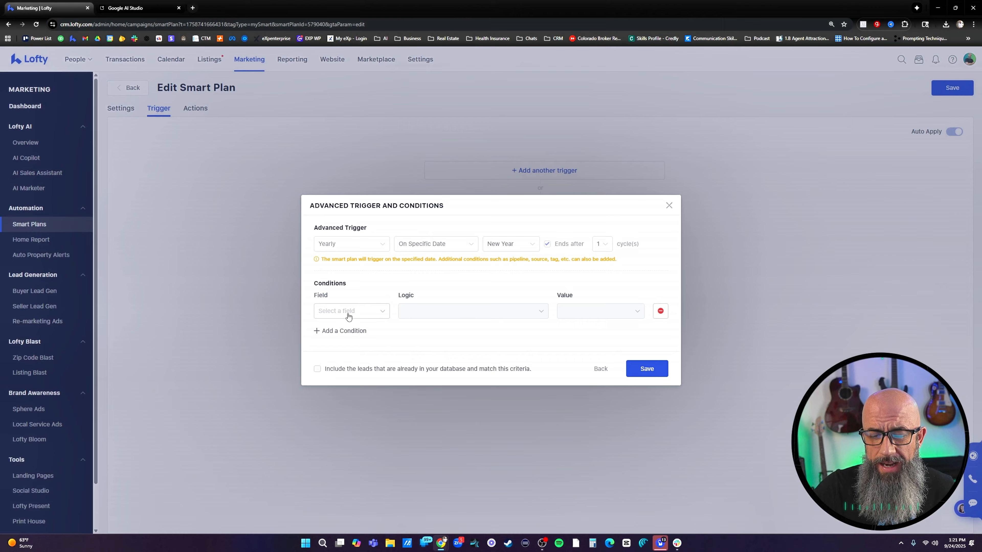
left_click(367, 317)
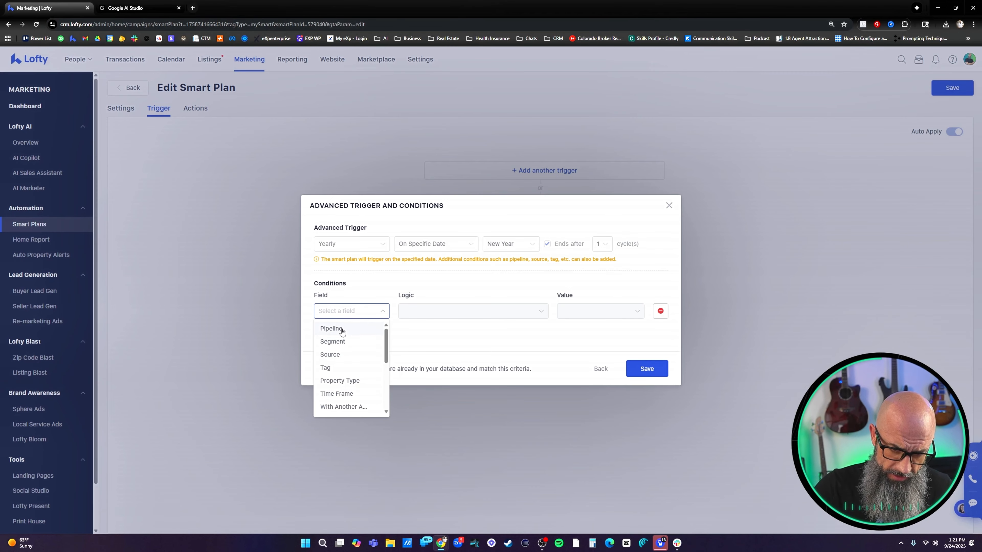
left_click(440, 345)
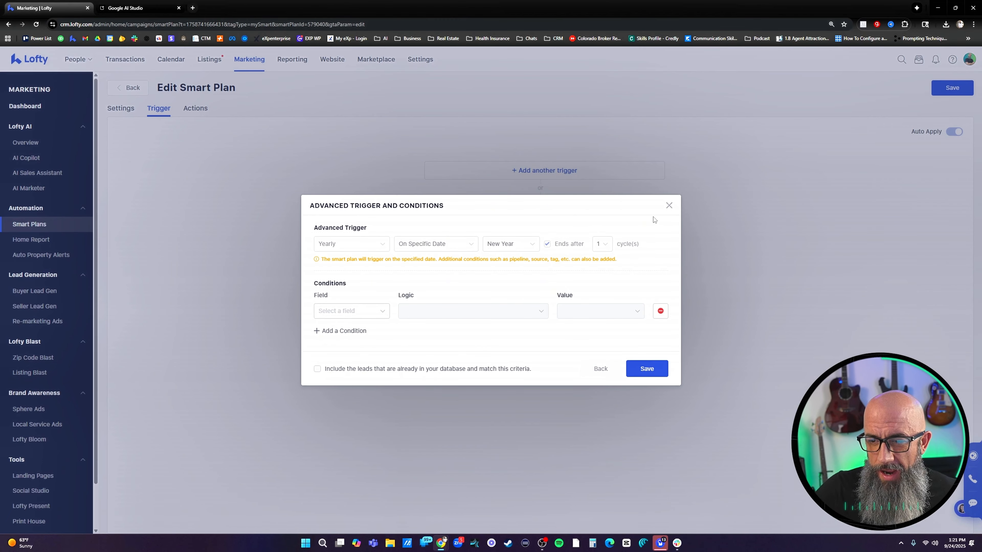
left_click(669, 207)
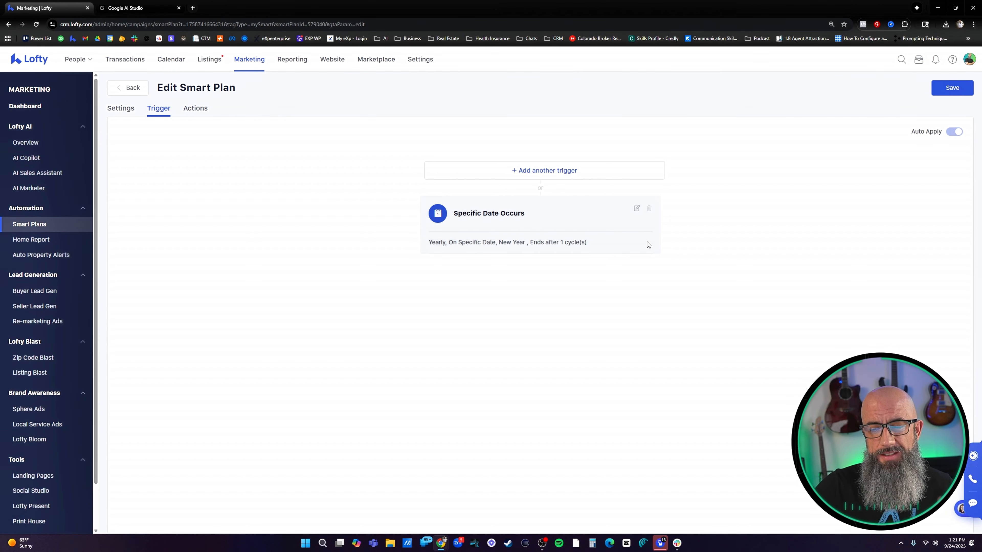